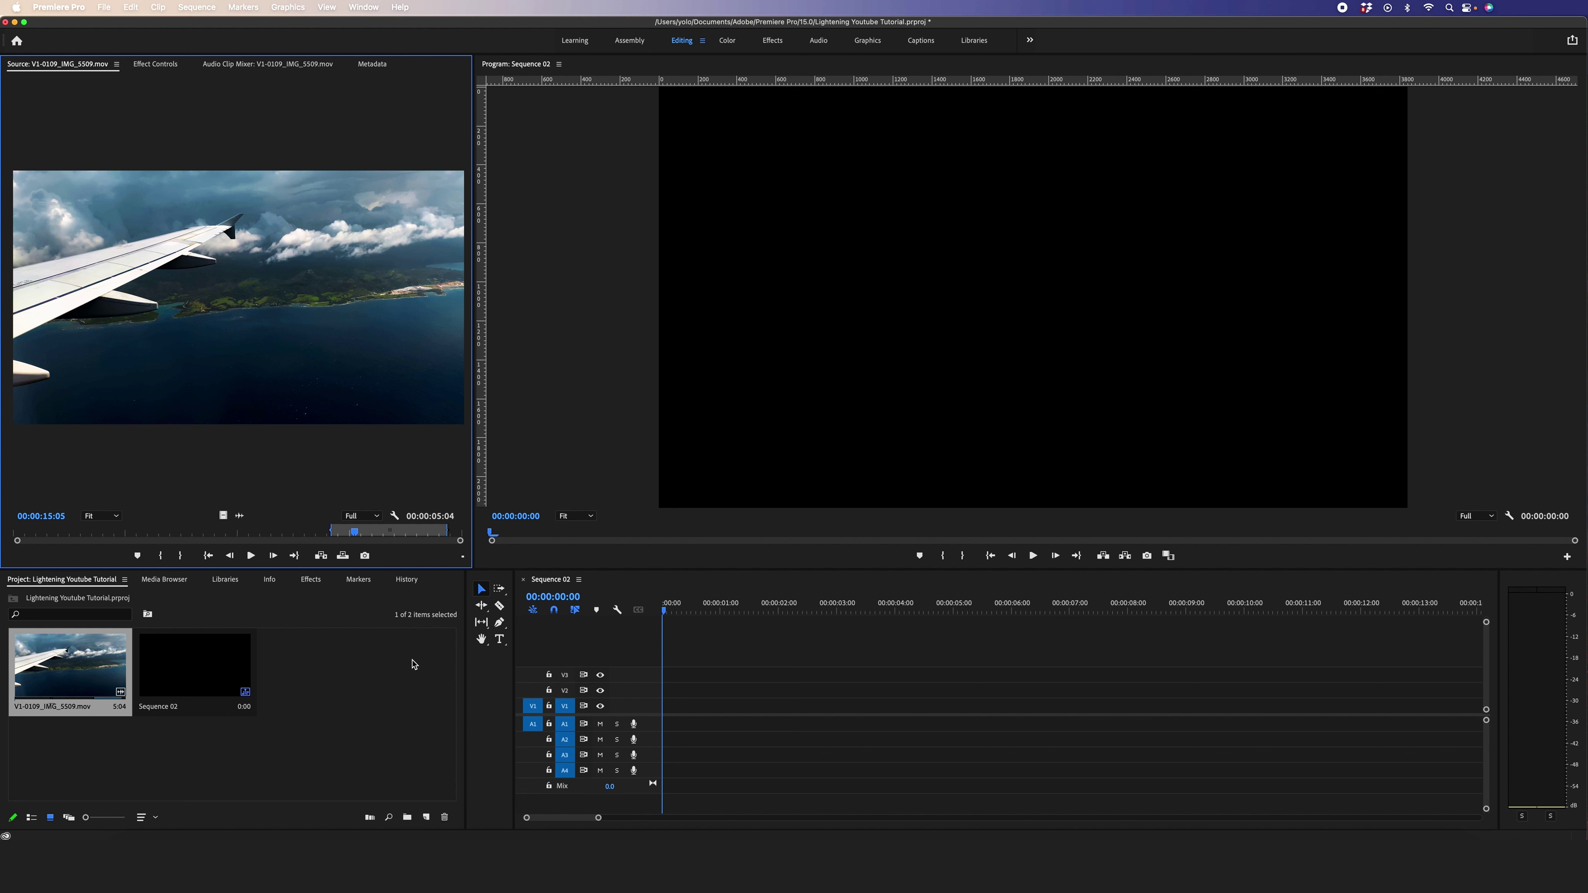
- Place the video of the marked section of V1-0109_IMG_5509.mov at the start of track V1 in Sequence 02
click(106, 660)
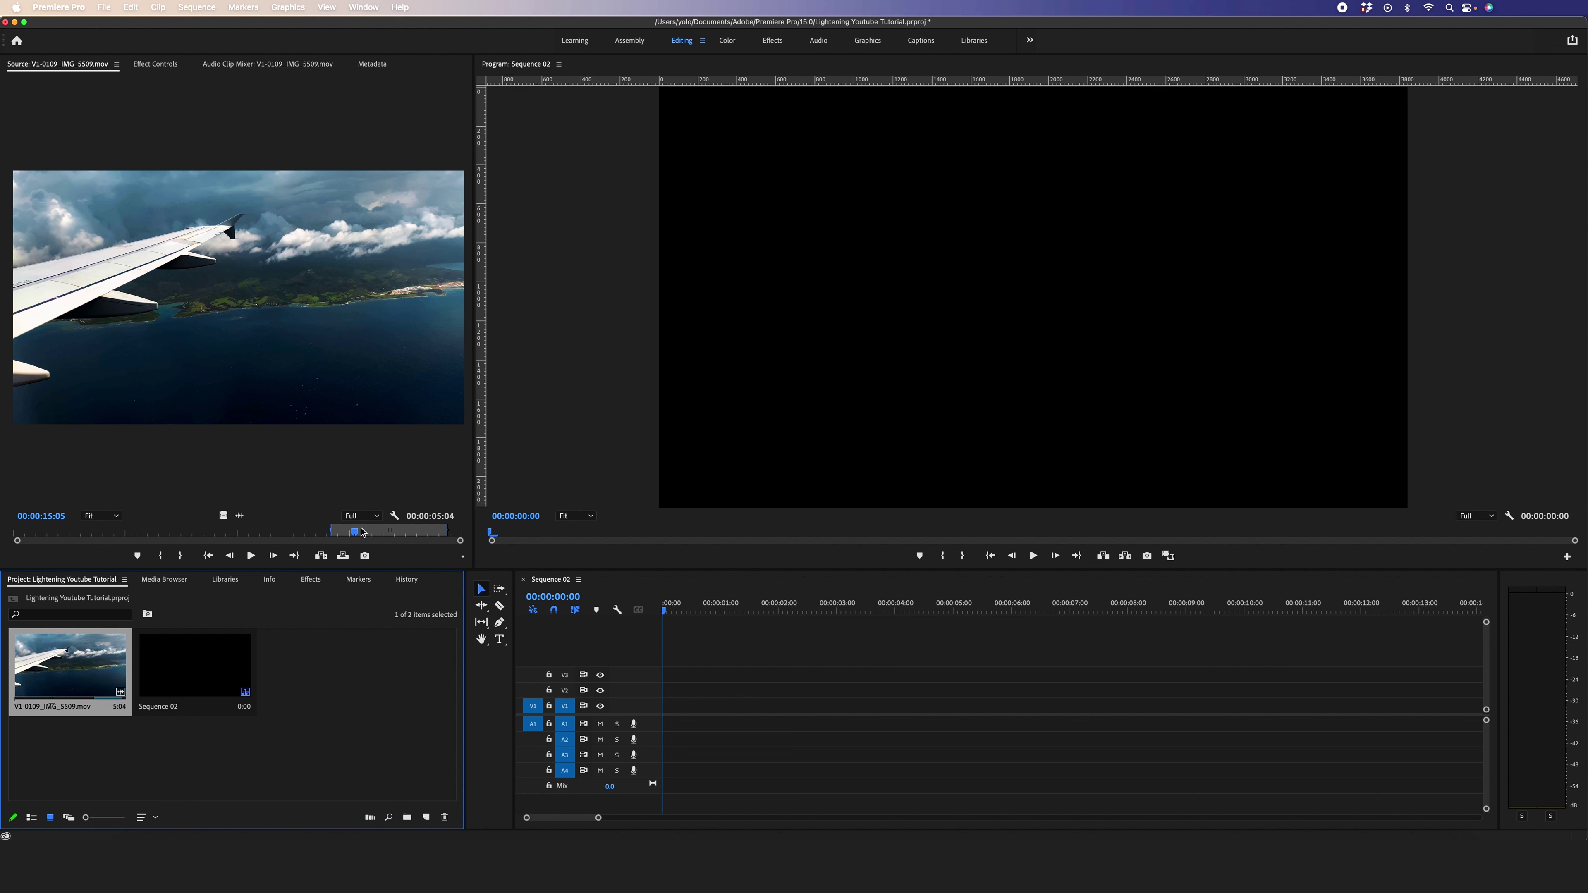
drag(354, 531, 320, 533)
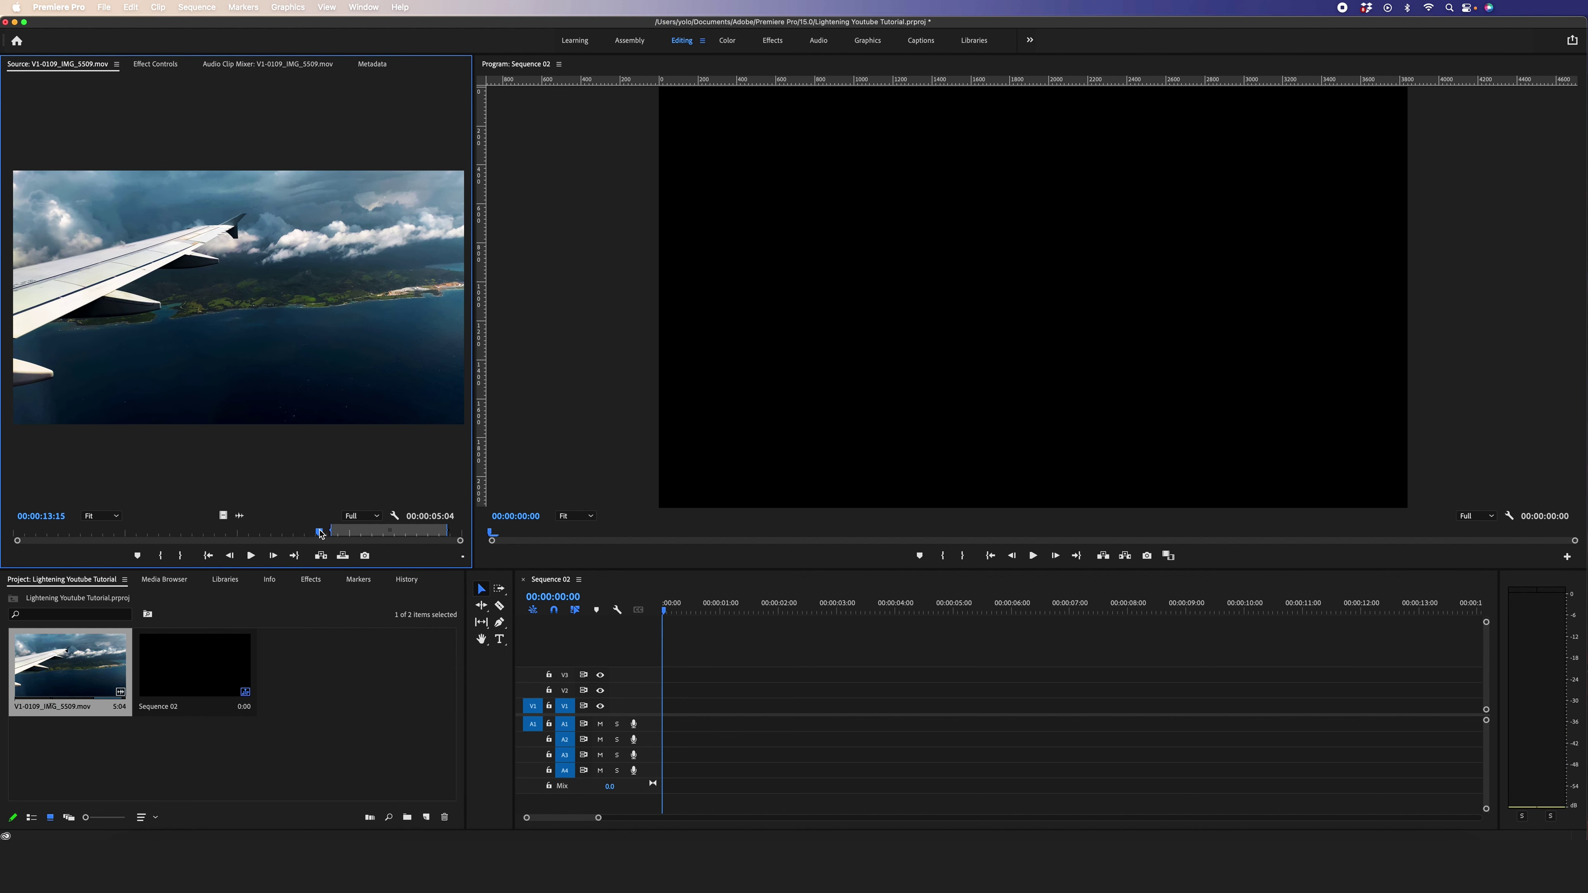
drag(321, 533, 448, 534)
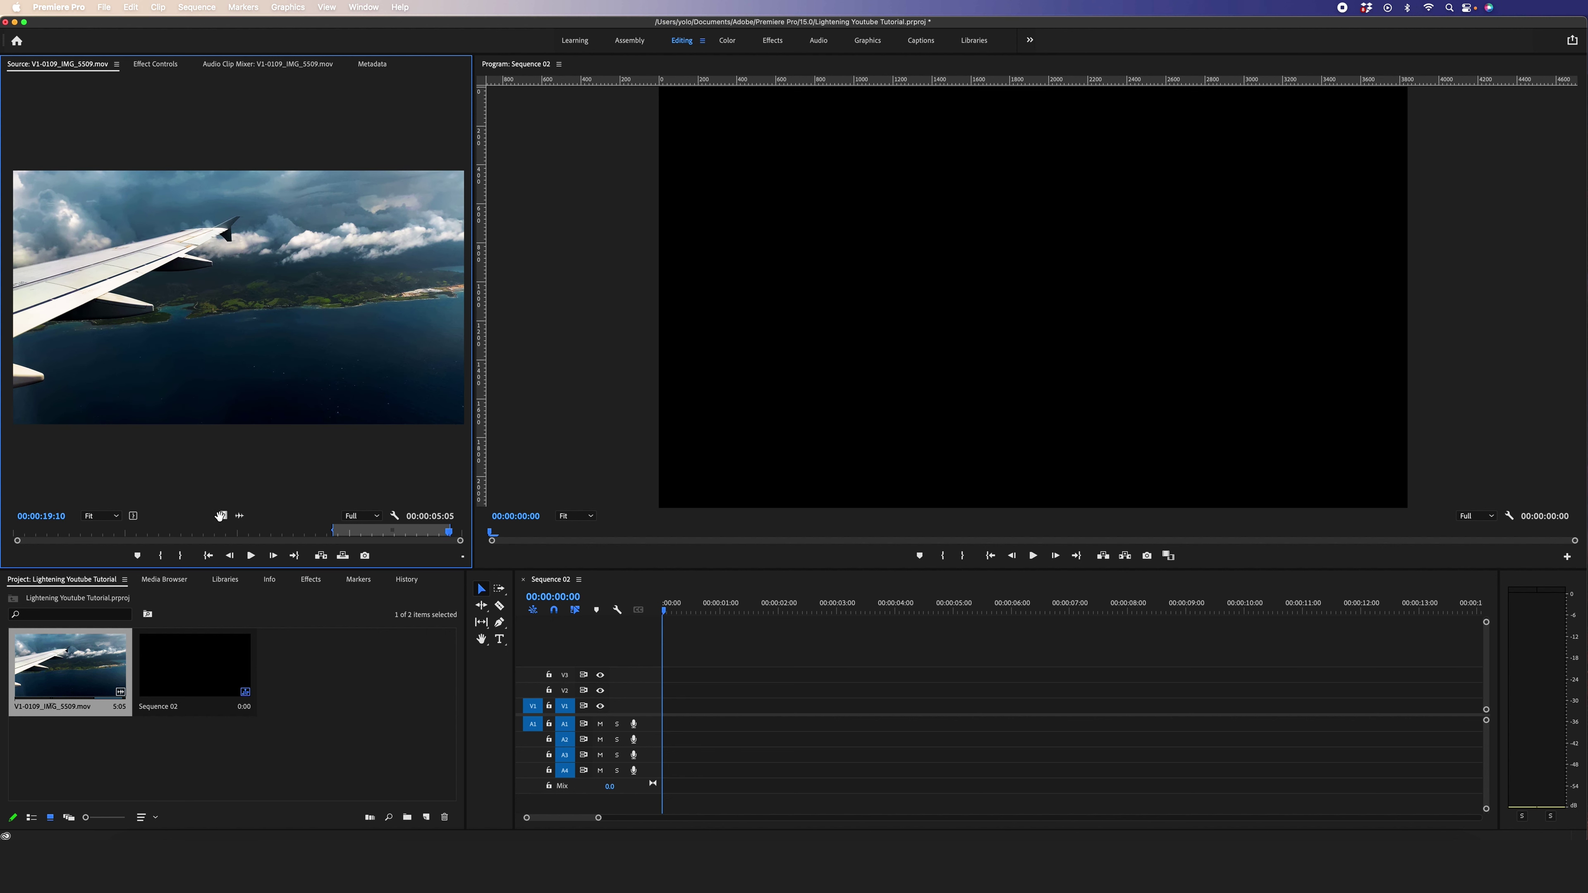
drag(223, 515, 664, 712)
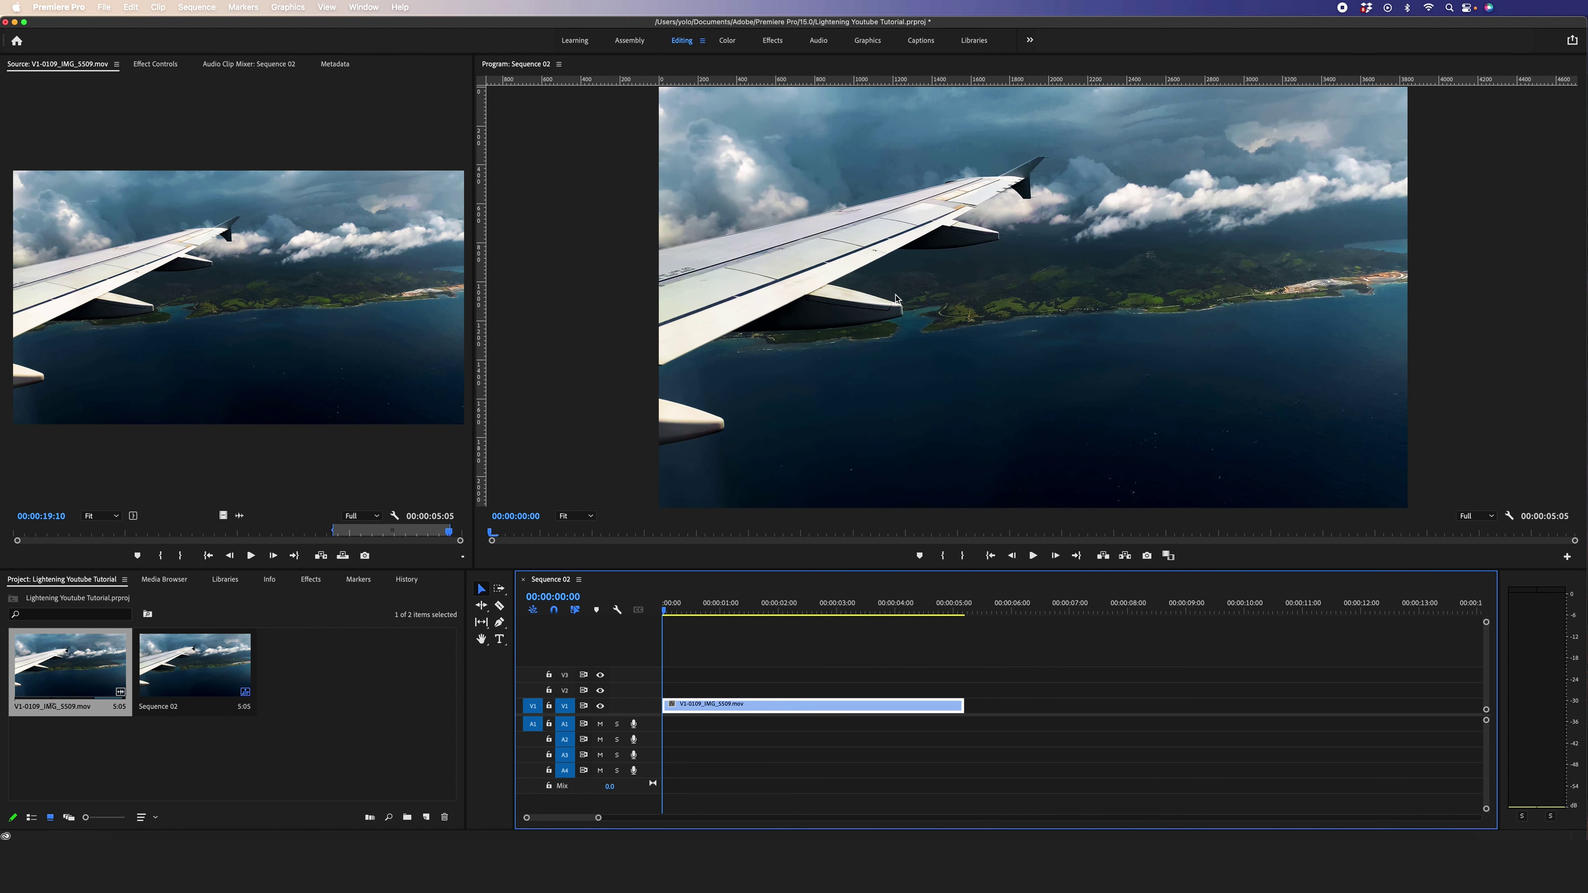
- Level the airplane clip's horizon with a rotation of 4.0° and scale it to 113 to fill the frame
click(157, 67)
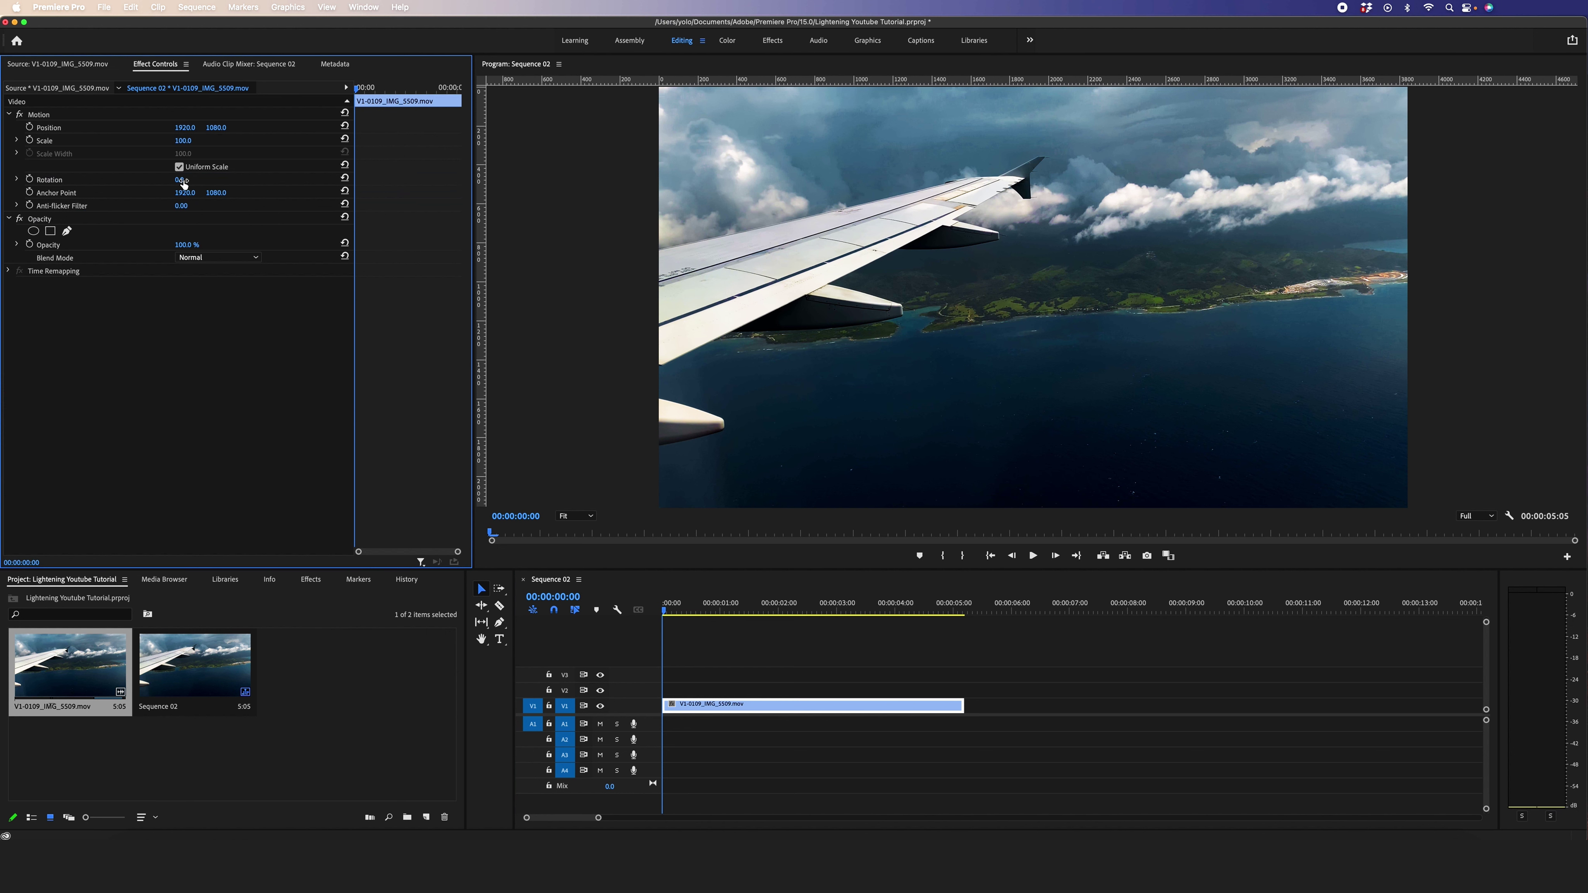
drag(180, 179, 180, 179)
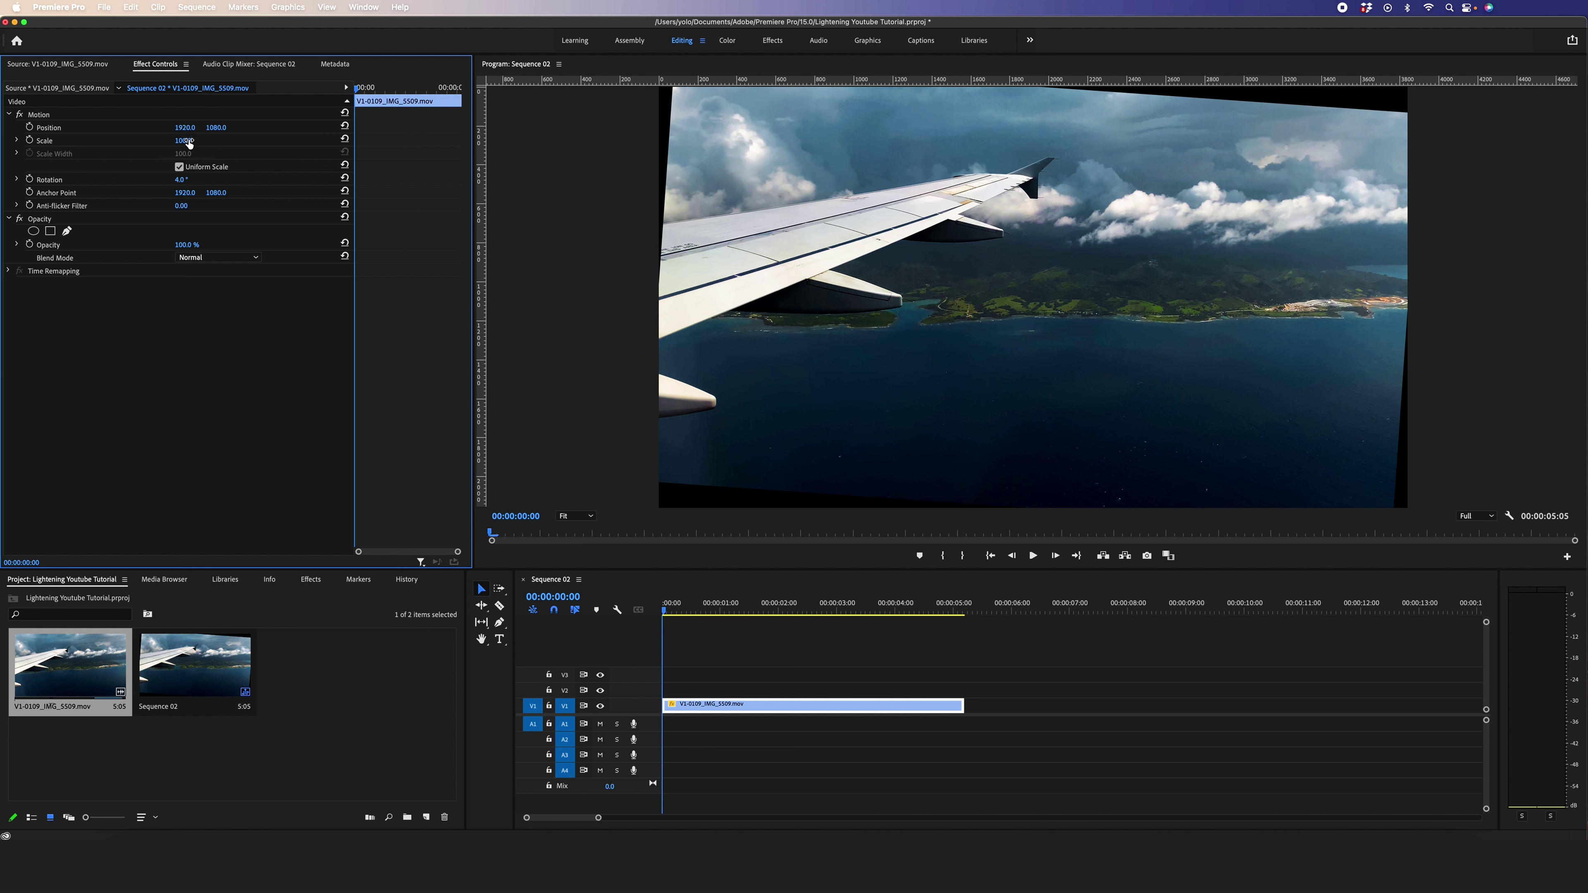
drag(183, 140, 191, 140)
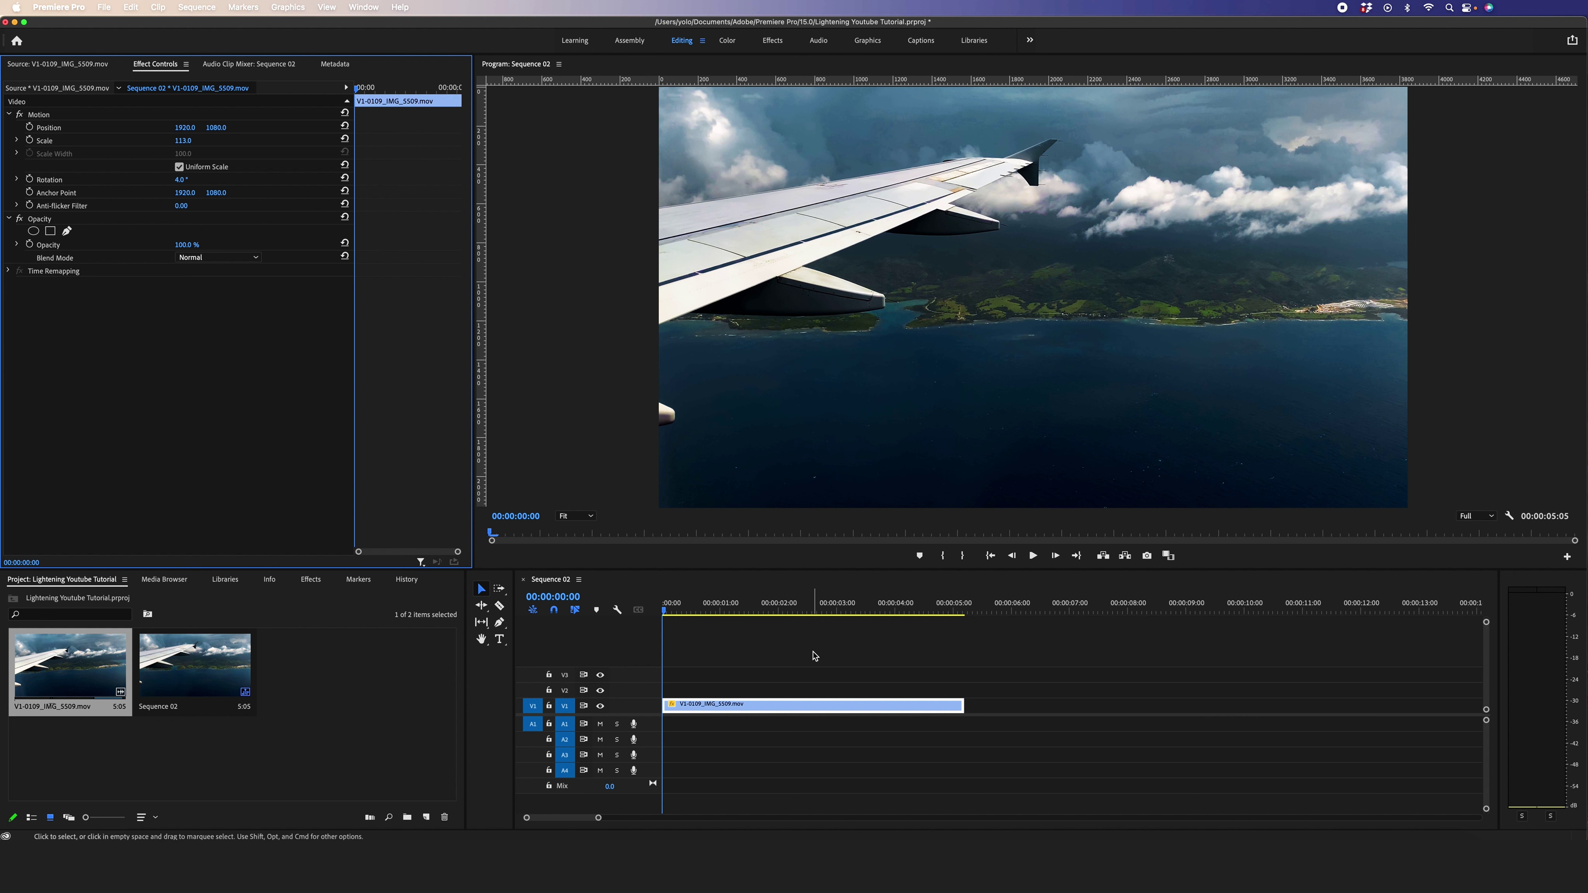
- Replace the timeline clip with an After Effects composition and apply the Mocha AE effect to its footage layer
right_click(816, 706)
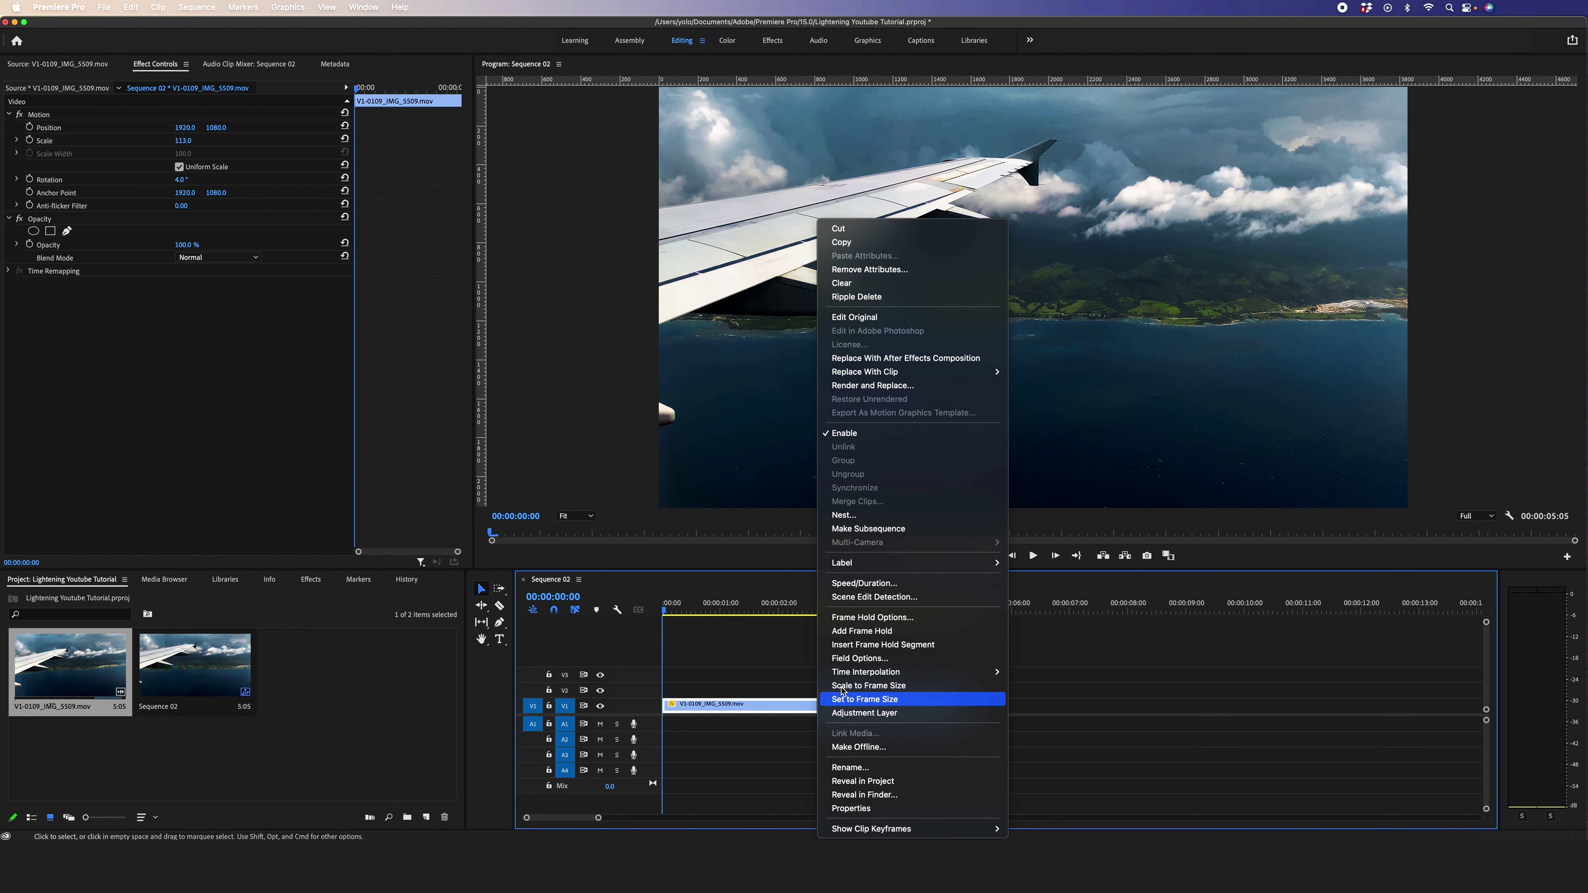
click(888, 360)
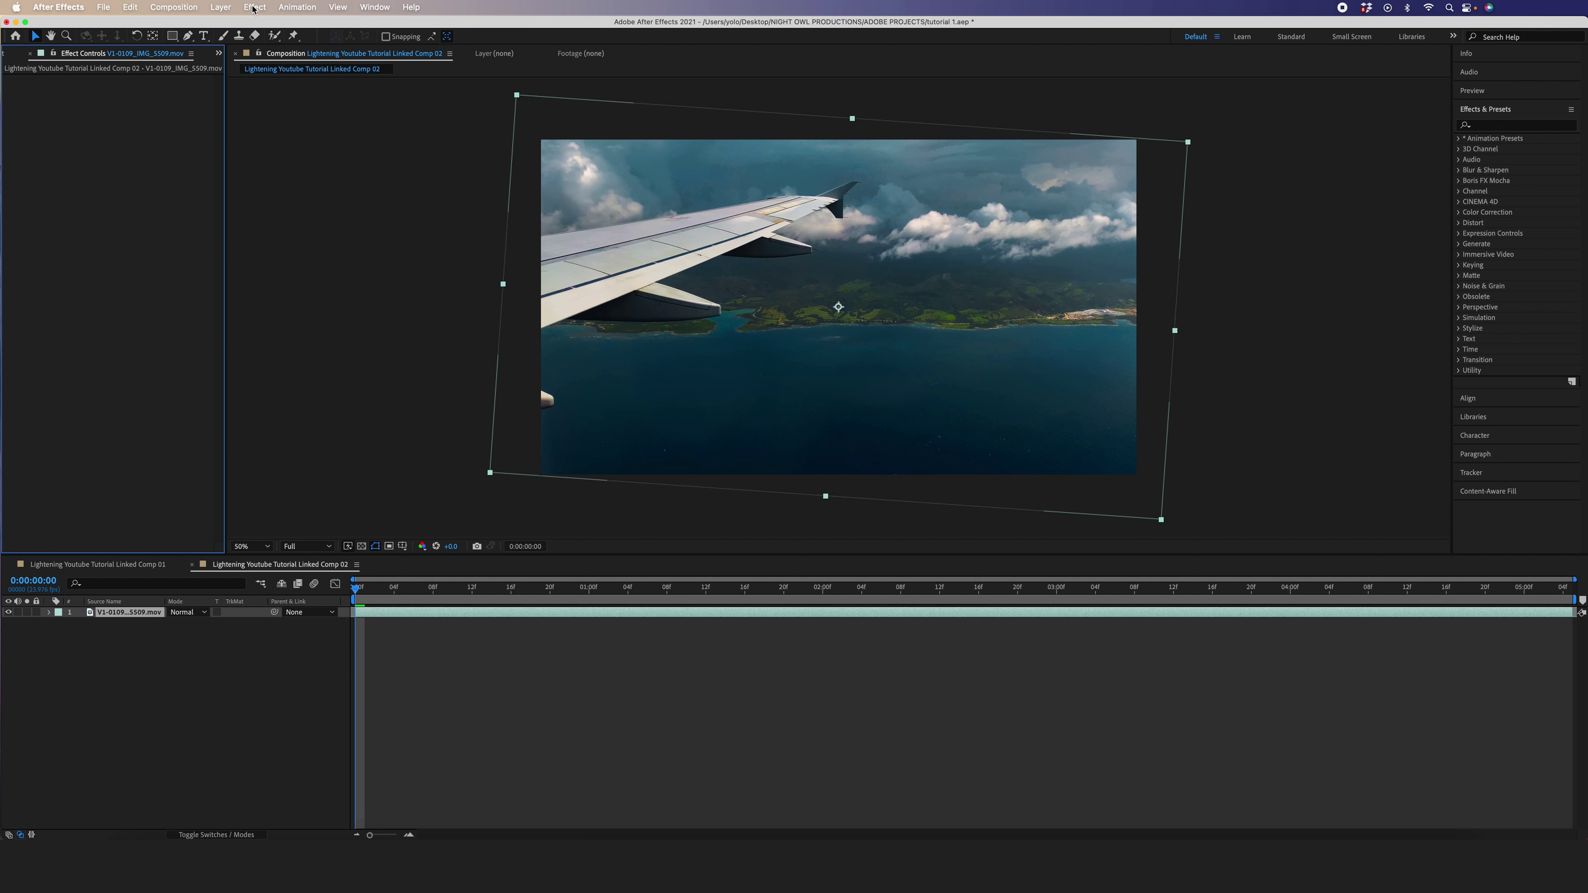
click(253, 7)
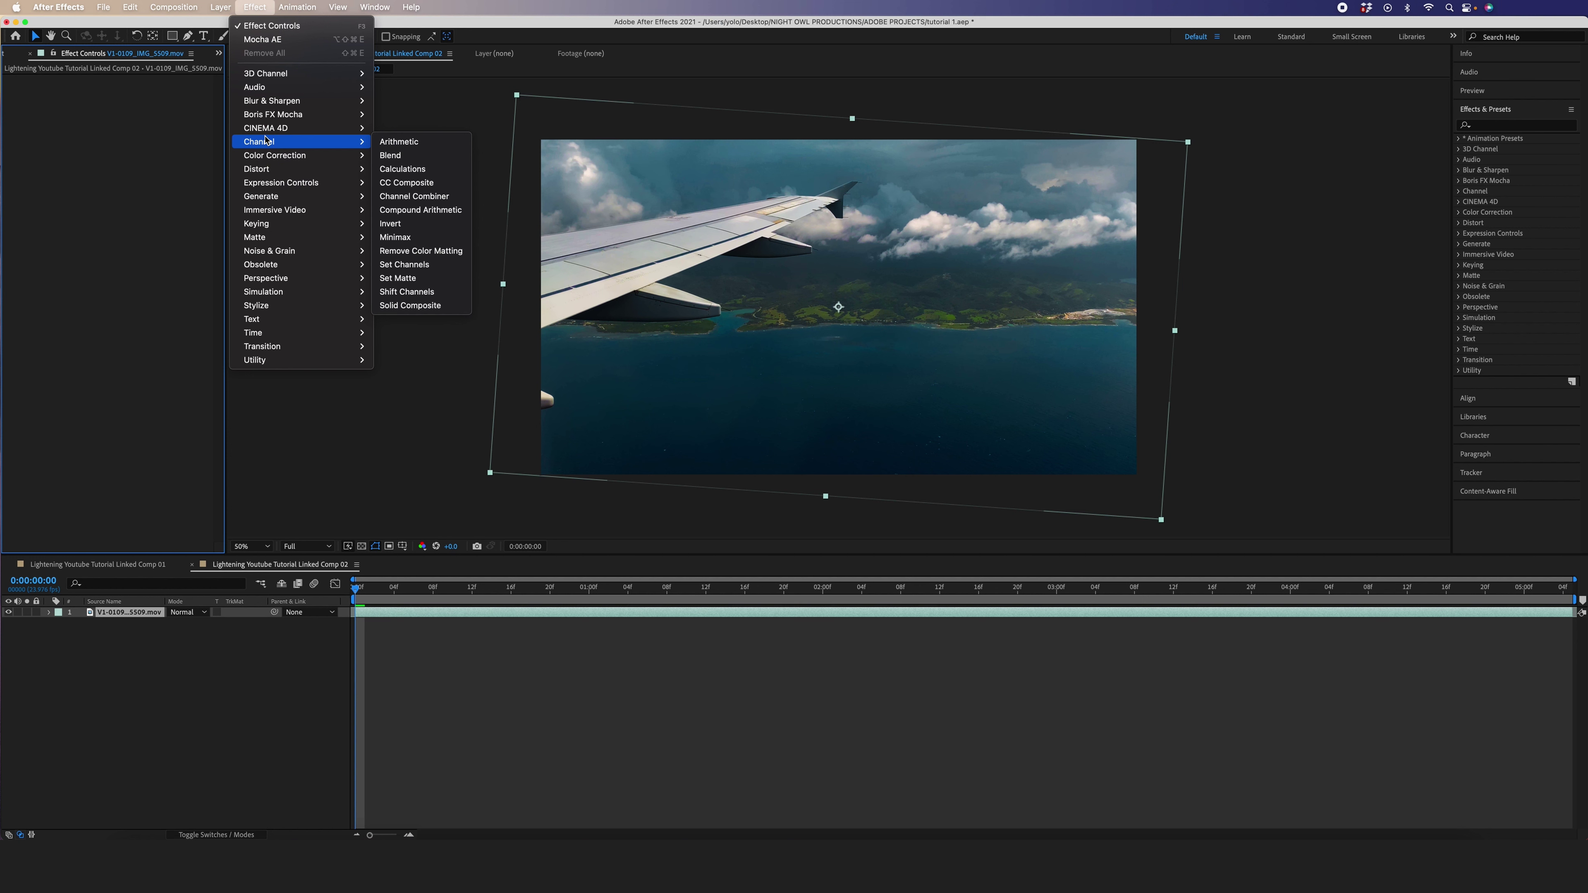
mouse_move(266, 129)
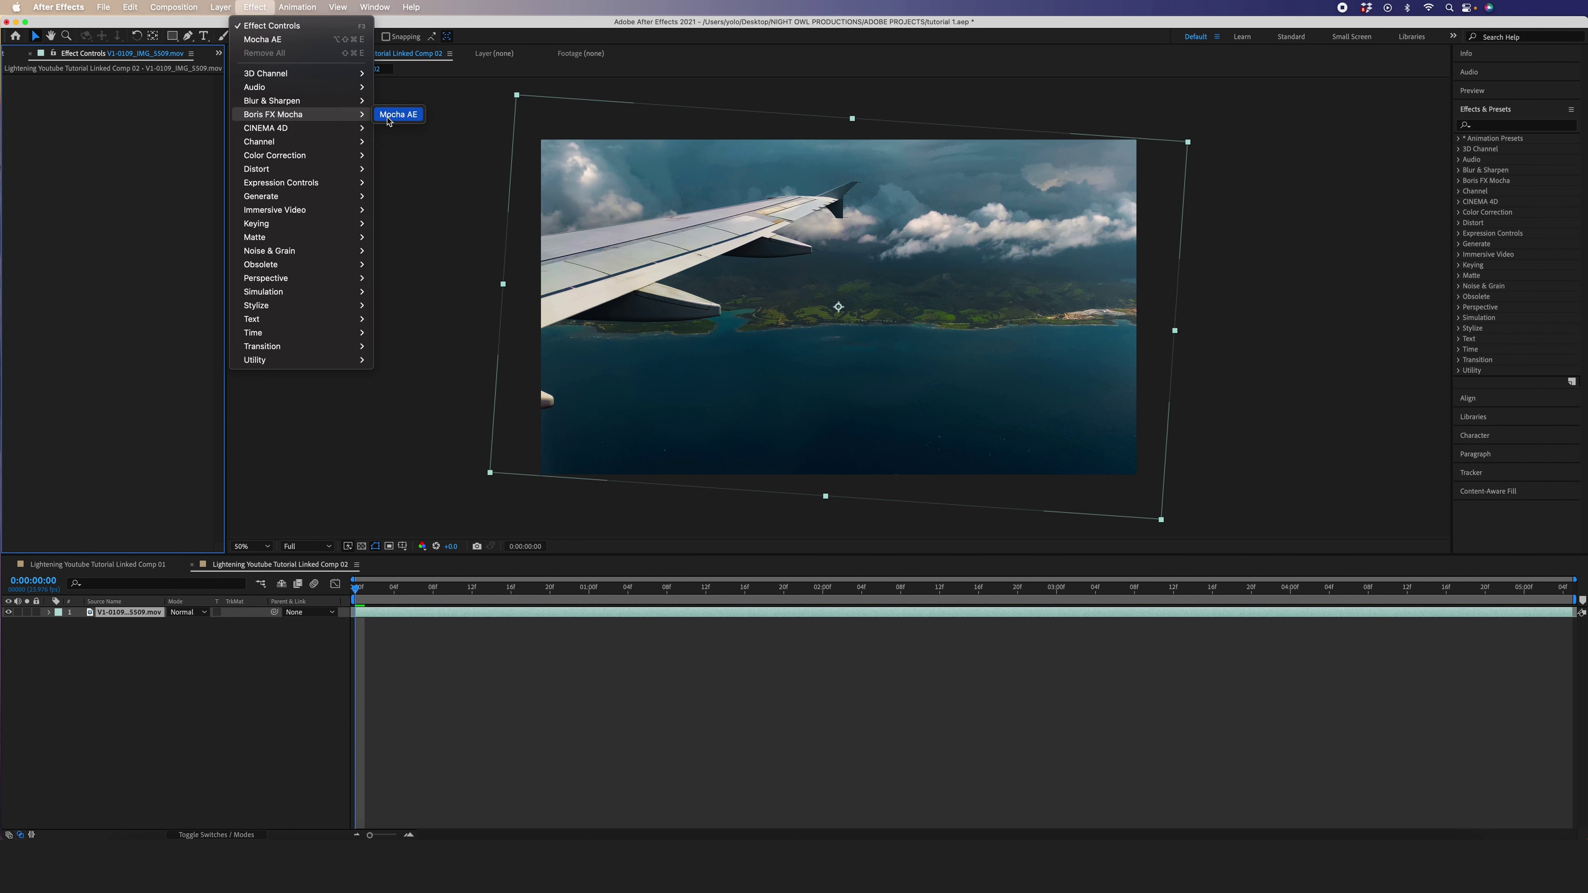
click(387, 117)
- Launch Mocha and draw a closed six-point X-spline around the dark hillside beyond the wing tip
click(67, 118)
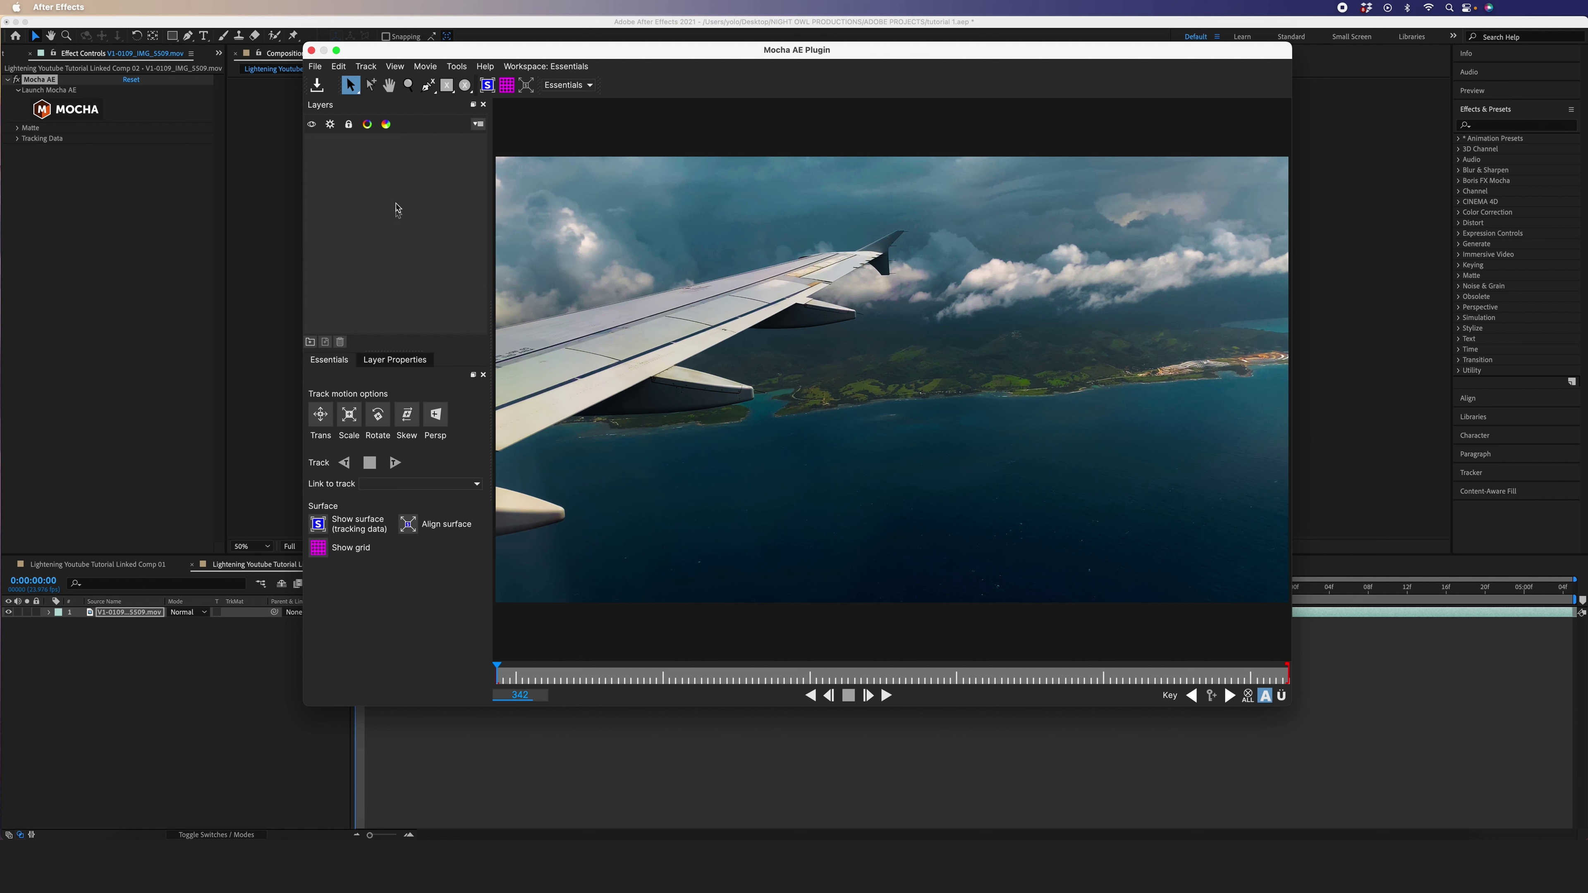
click(430, 90)
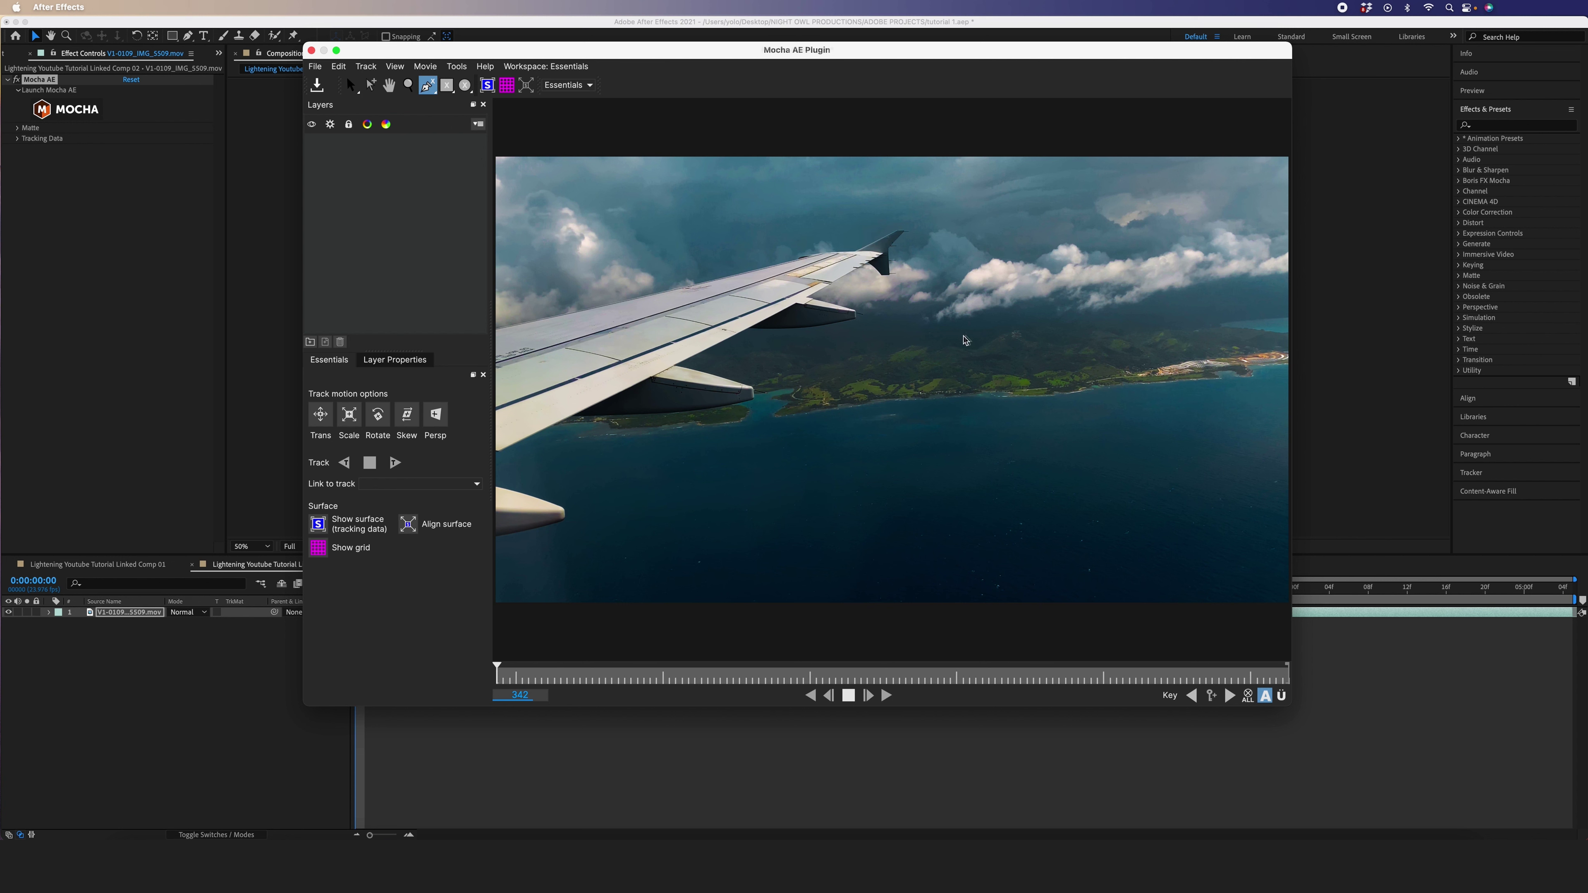
click(960, 336)
click(1014, 317)
click(1093, 330)
click(1098, 353)
click(1011, 358)
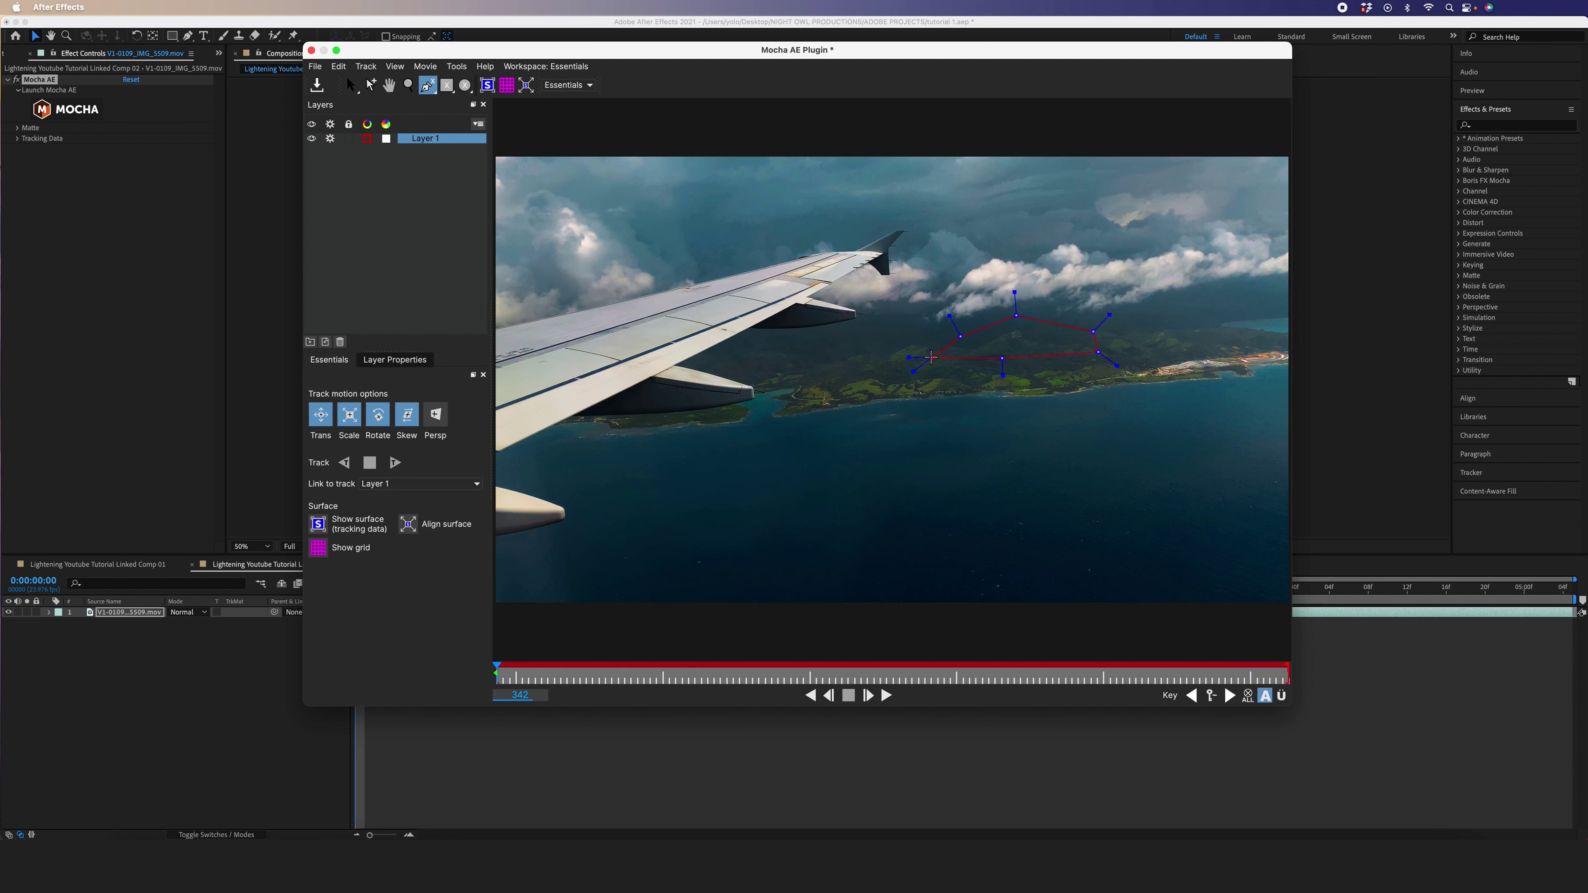
right_click(930, 357)
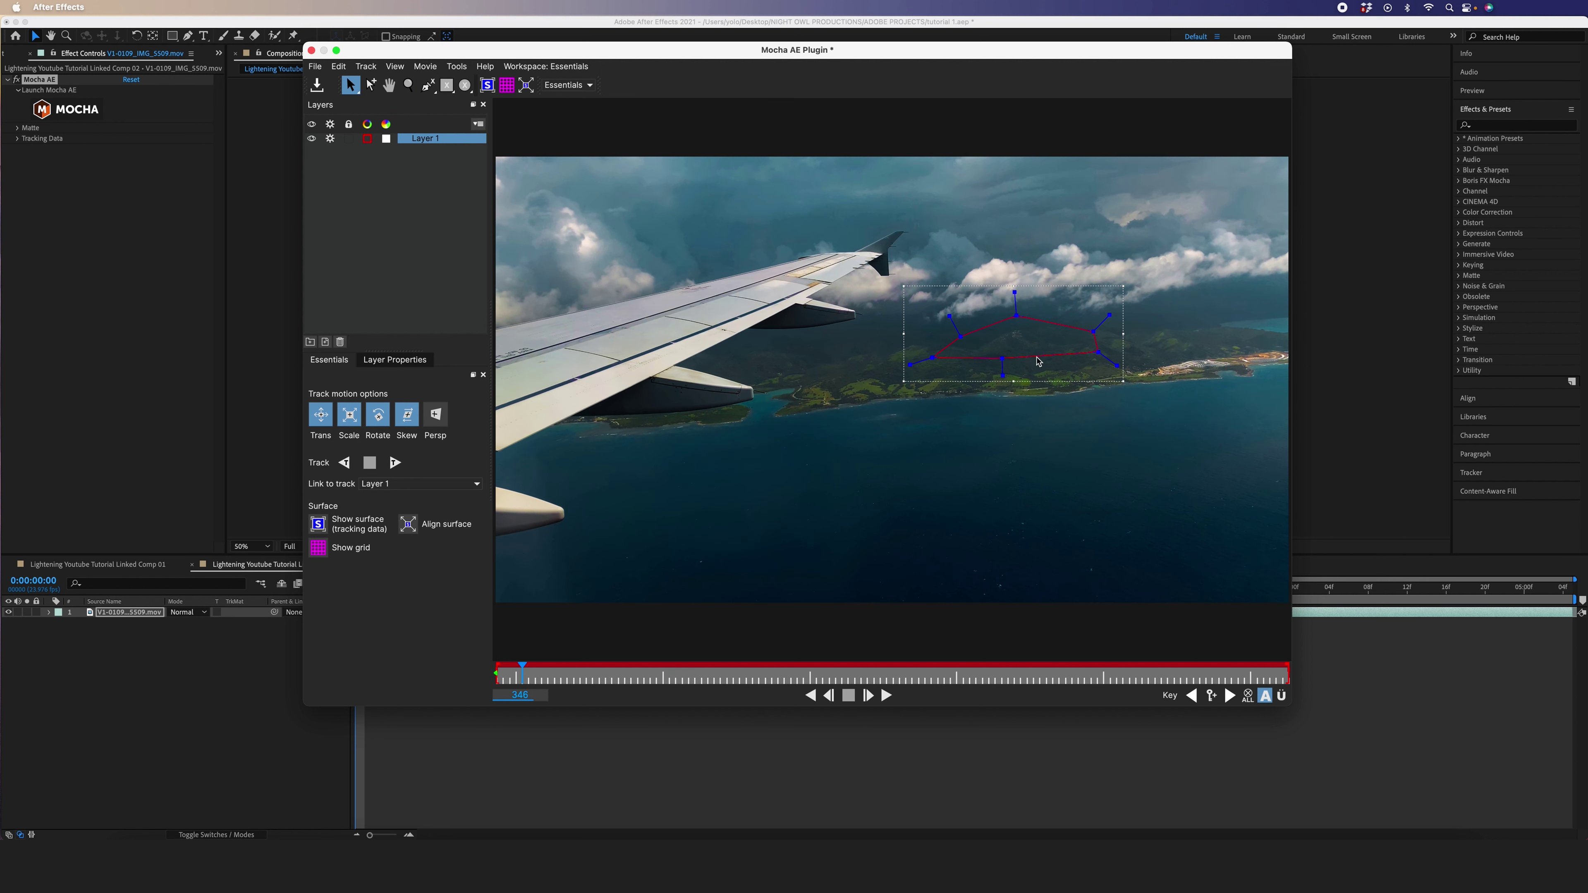
- Adjust the spline's upper points, track the shape forward through the whole clip, and save the track on closing Mocha
drag(961, 336, 1092, 331)
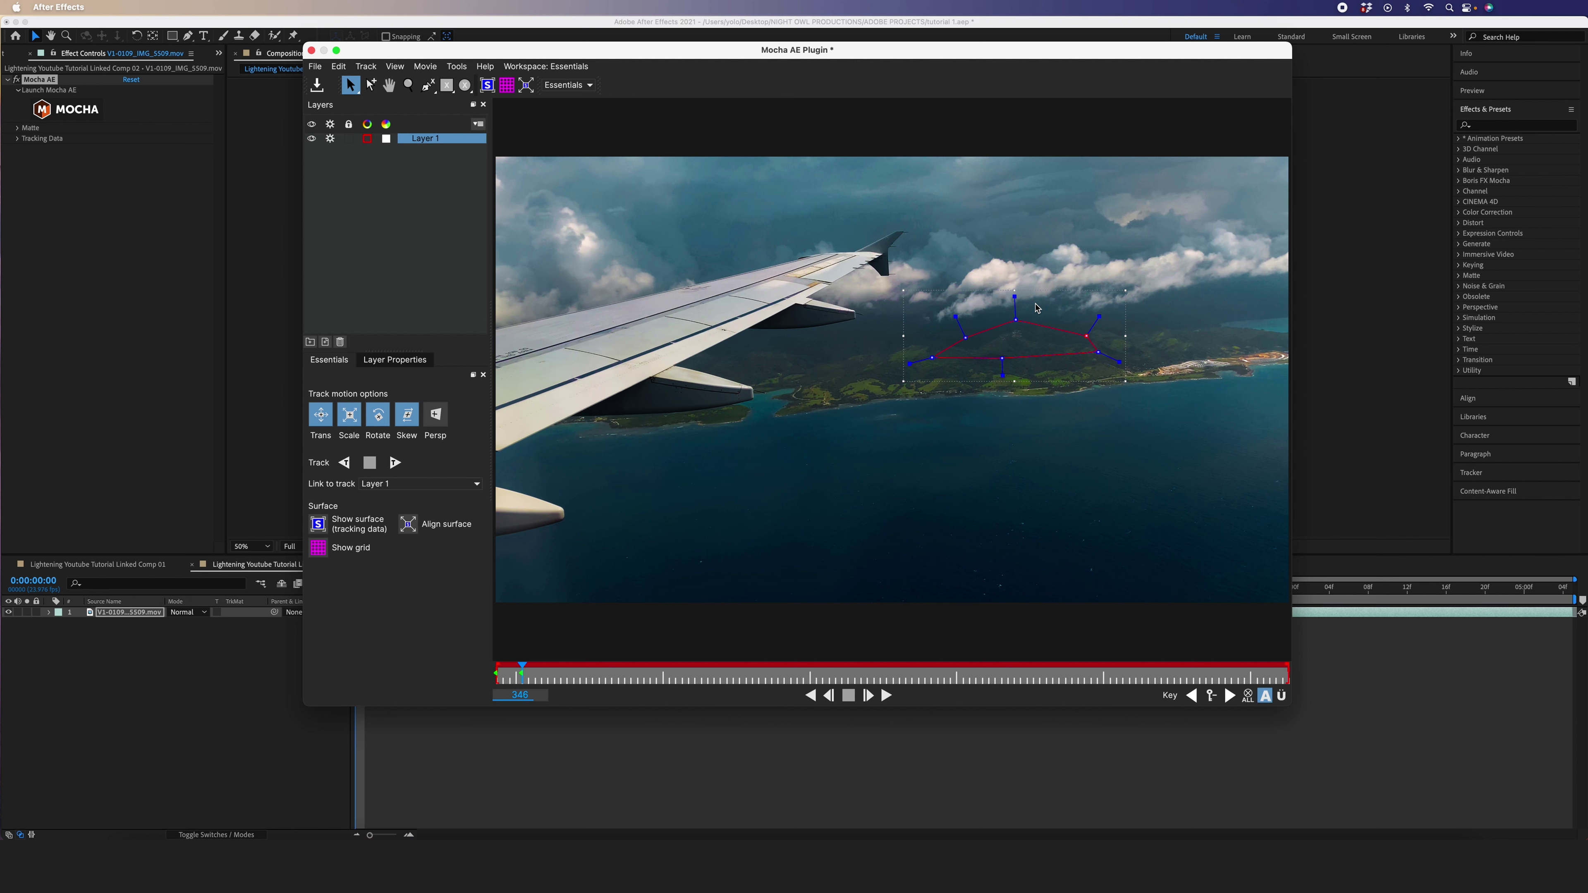
click(395, 464)
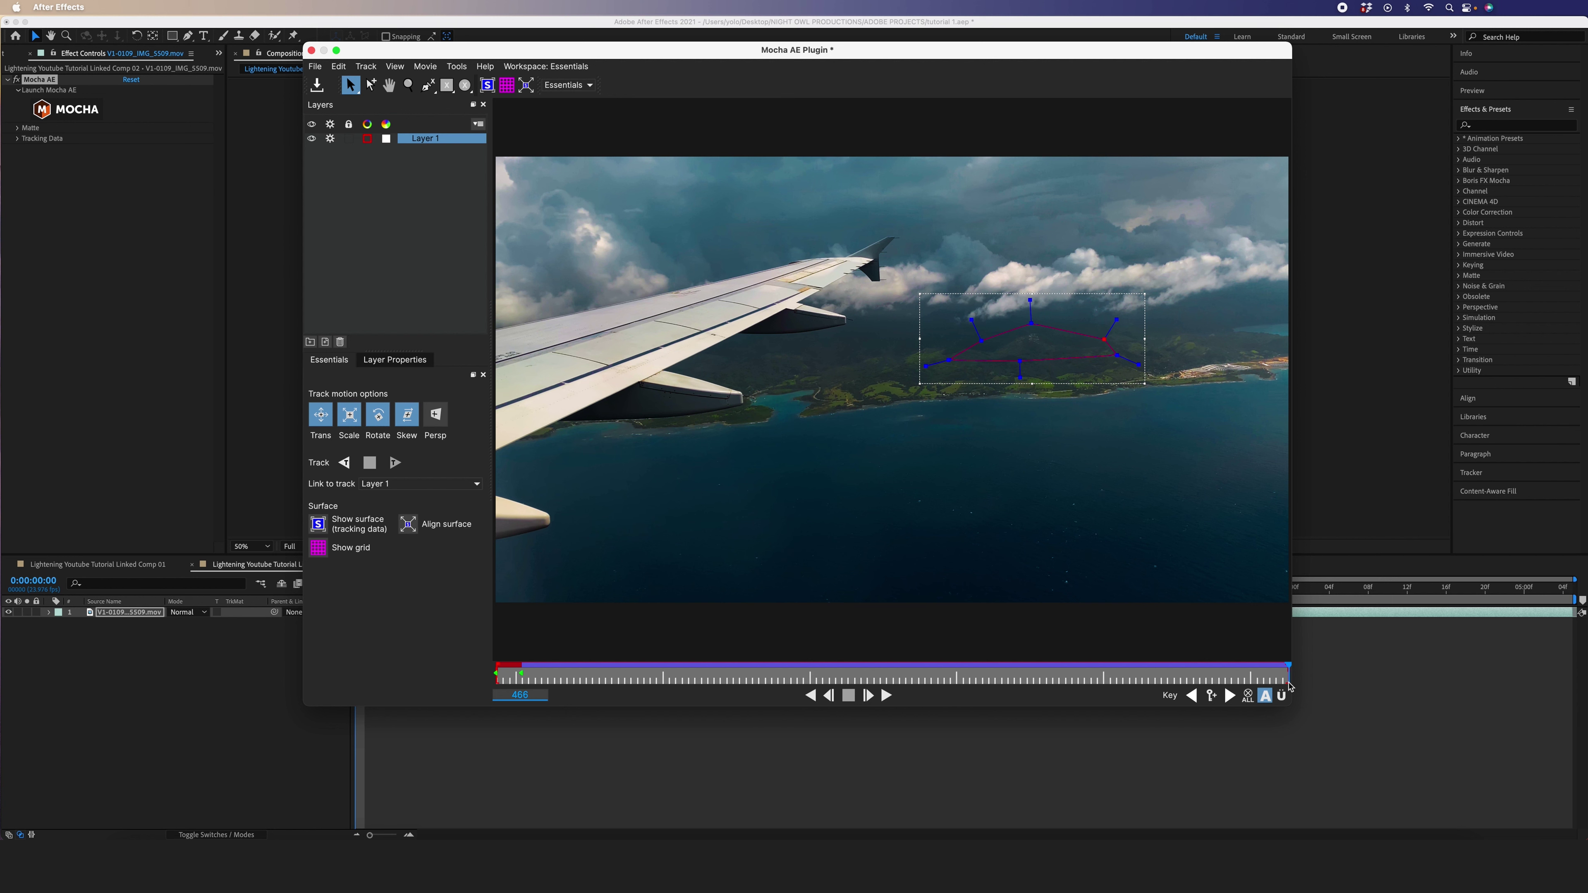
drag(1288, 676, 1159, 666)
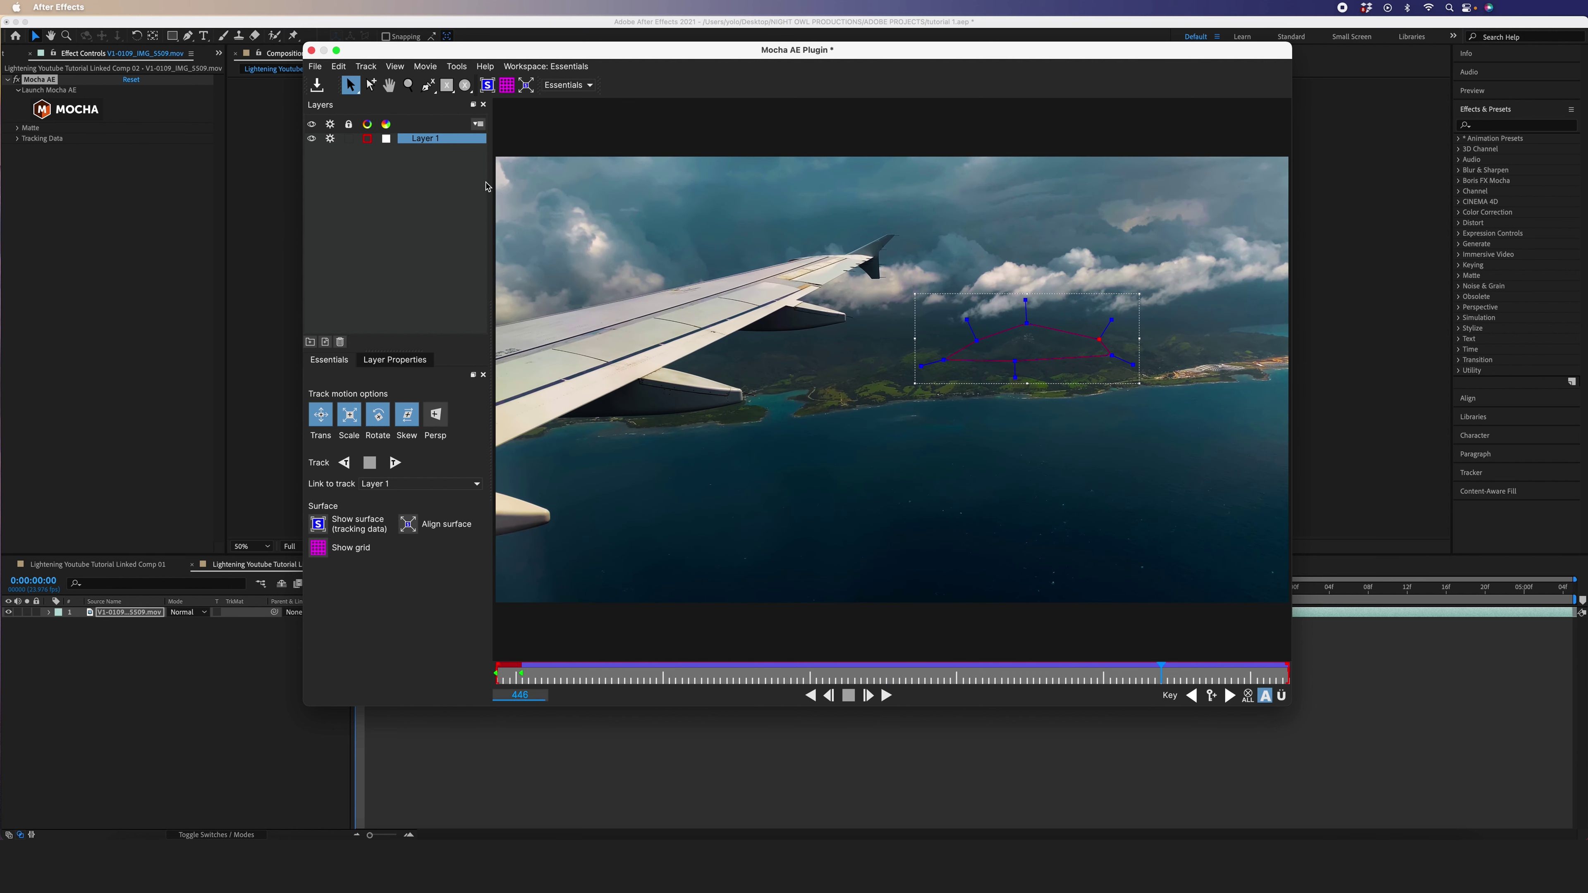
click(316, 86)
click(311, 51)
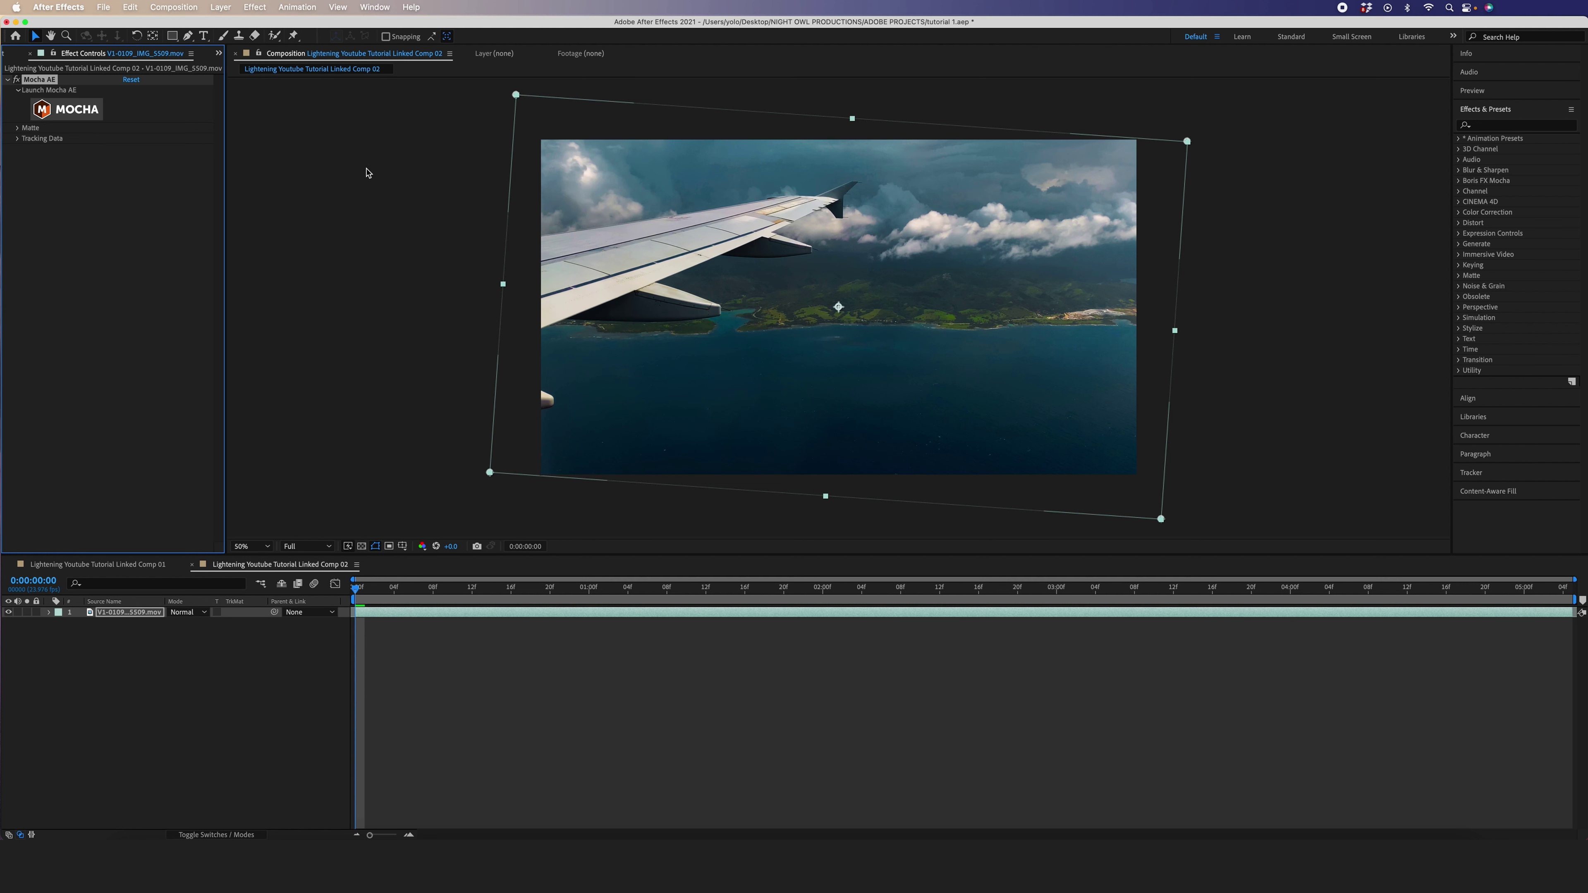
- Add a null object layer to the linked composition
click(220, 7)
mouse_move(230, 28)
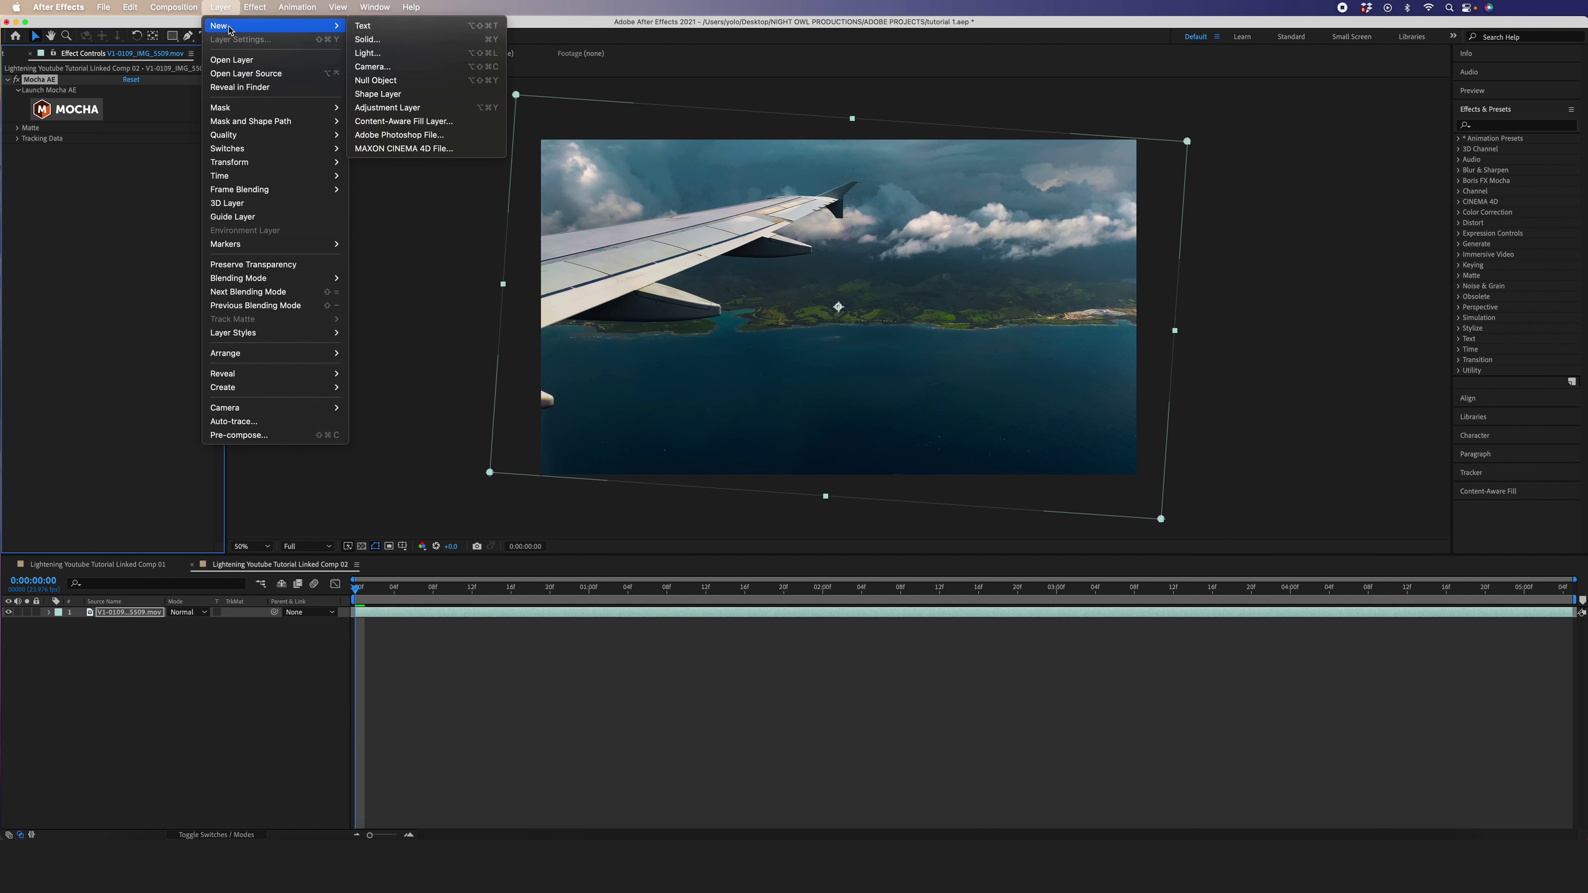
click(382, 80)
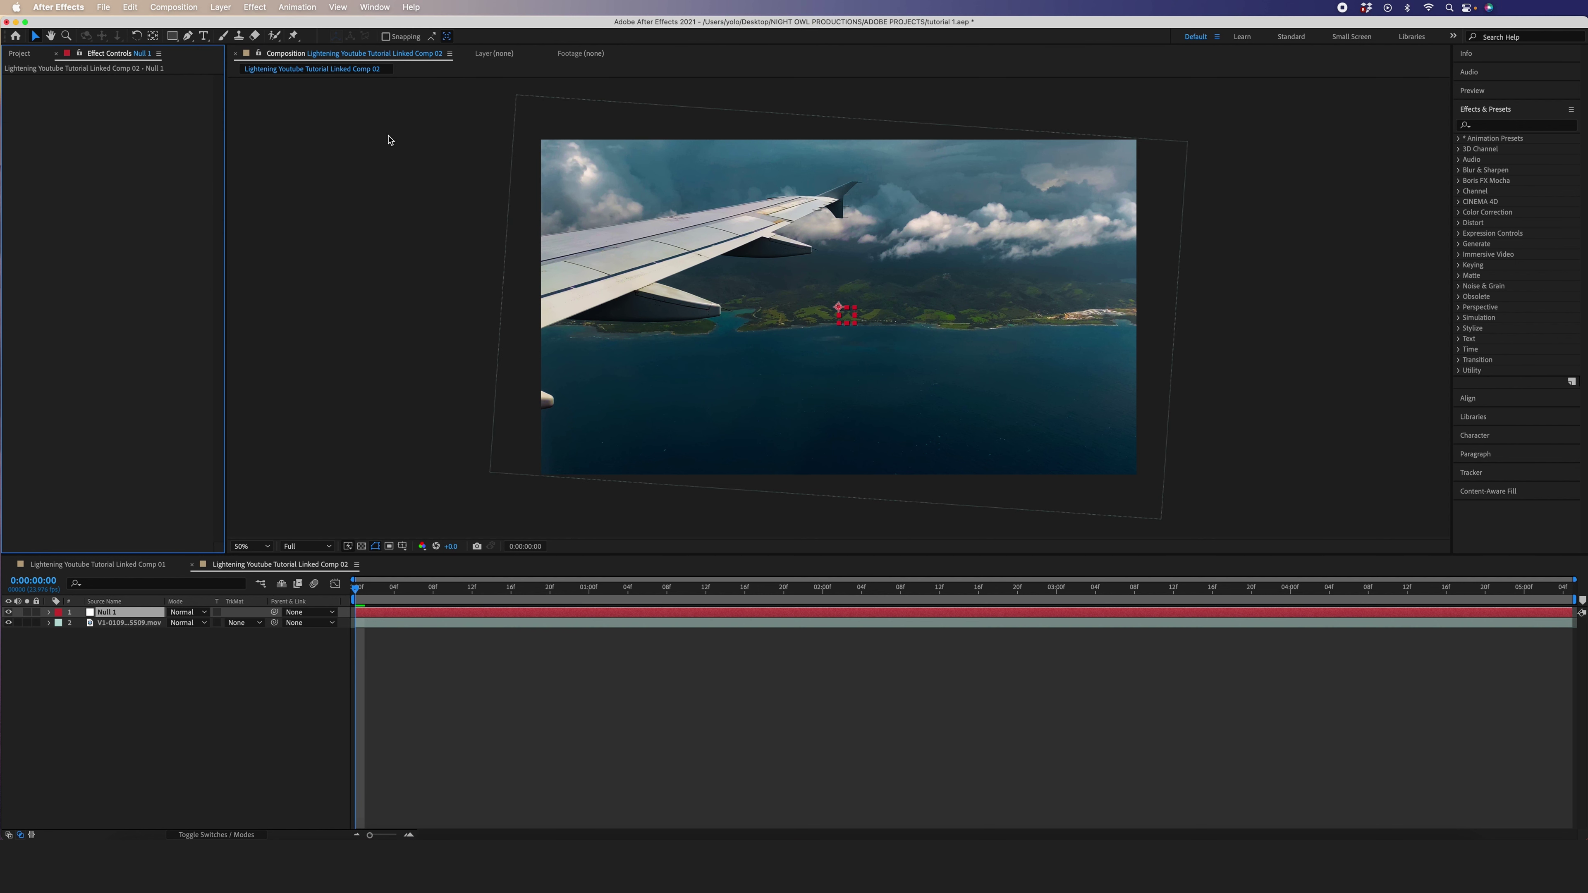
- Create track data from Mocha's Layer 1 in the footage layer's Mocha AE effect
click(123, 623)
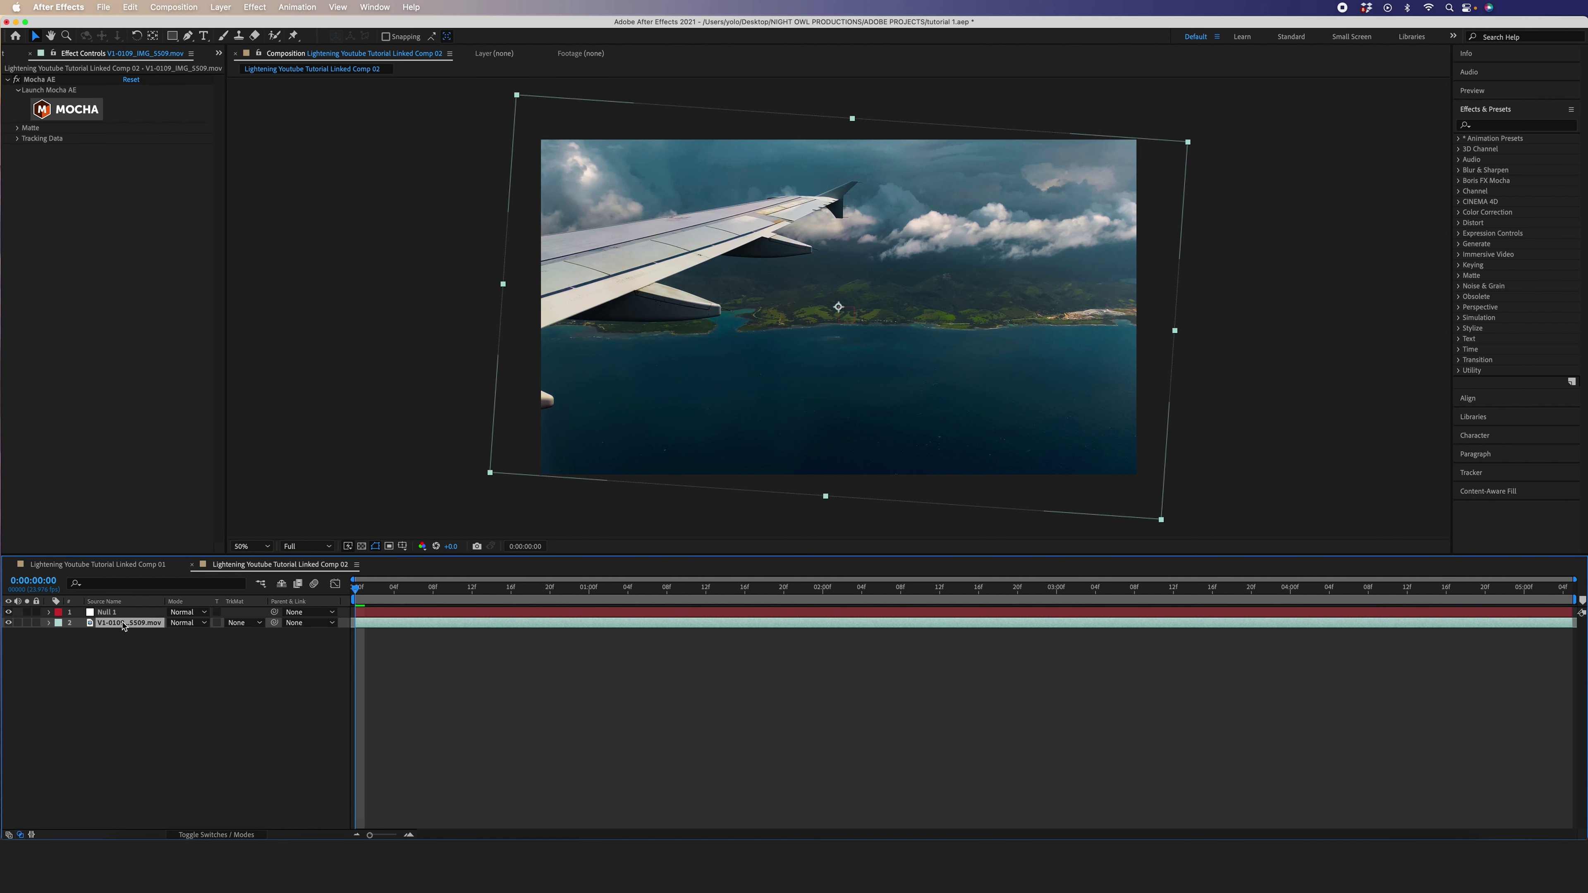
click(17, 139)
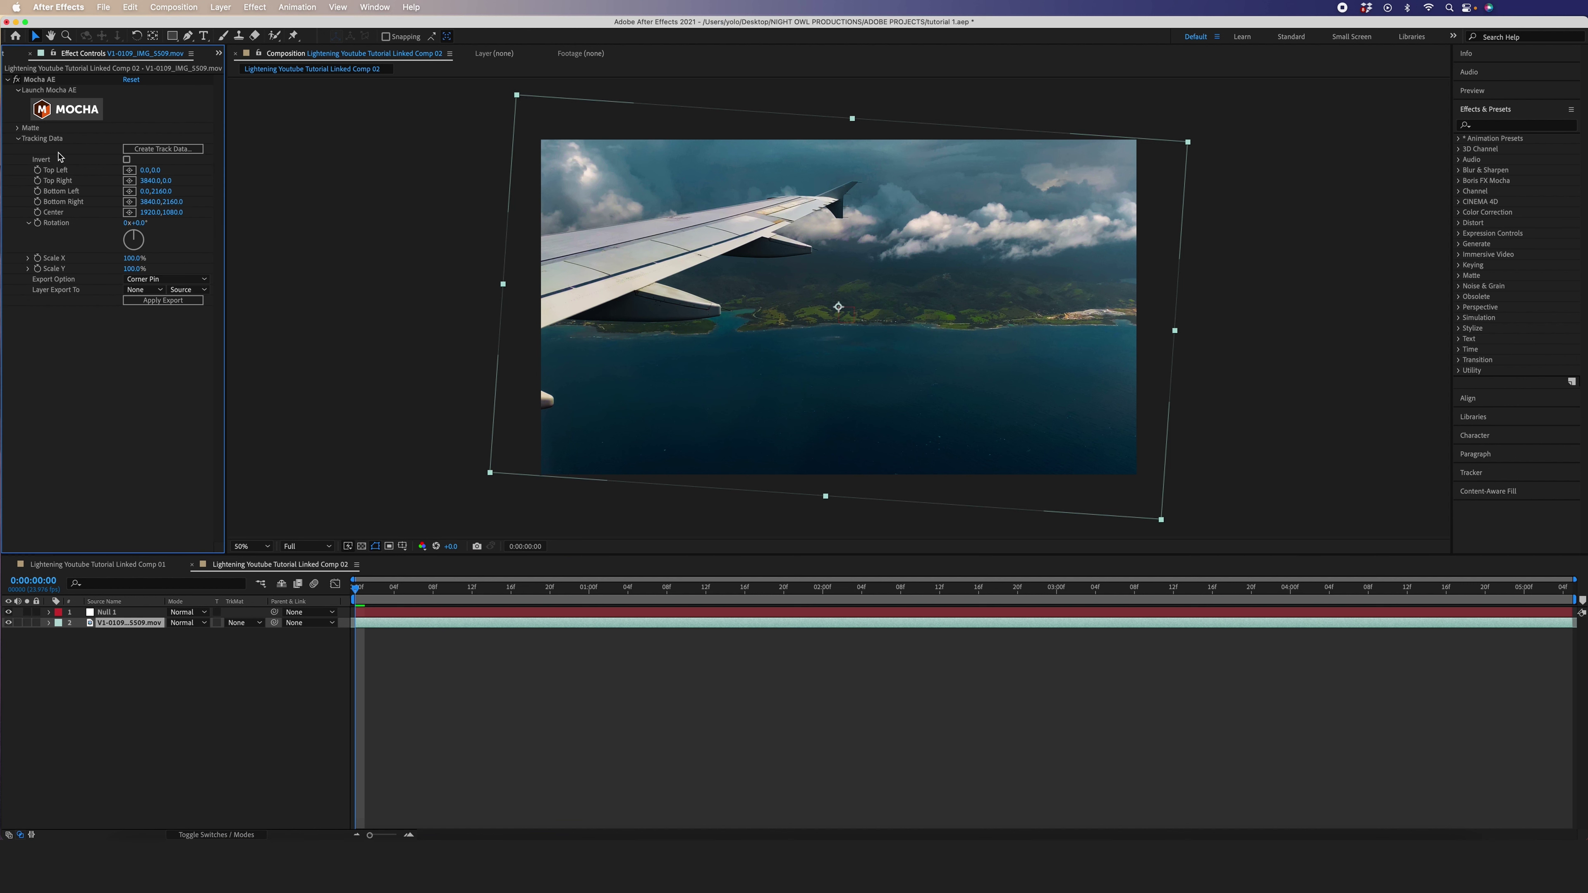
click(162, 149)
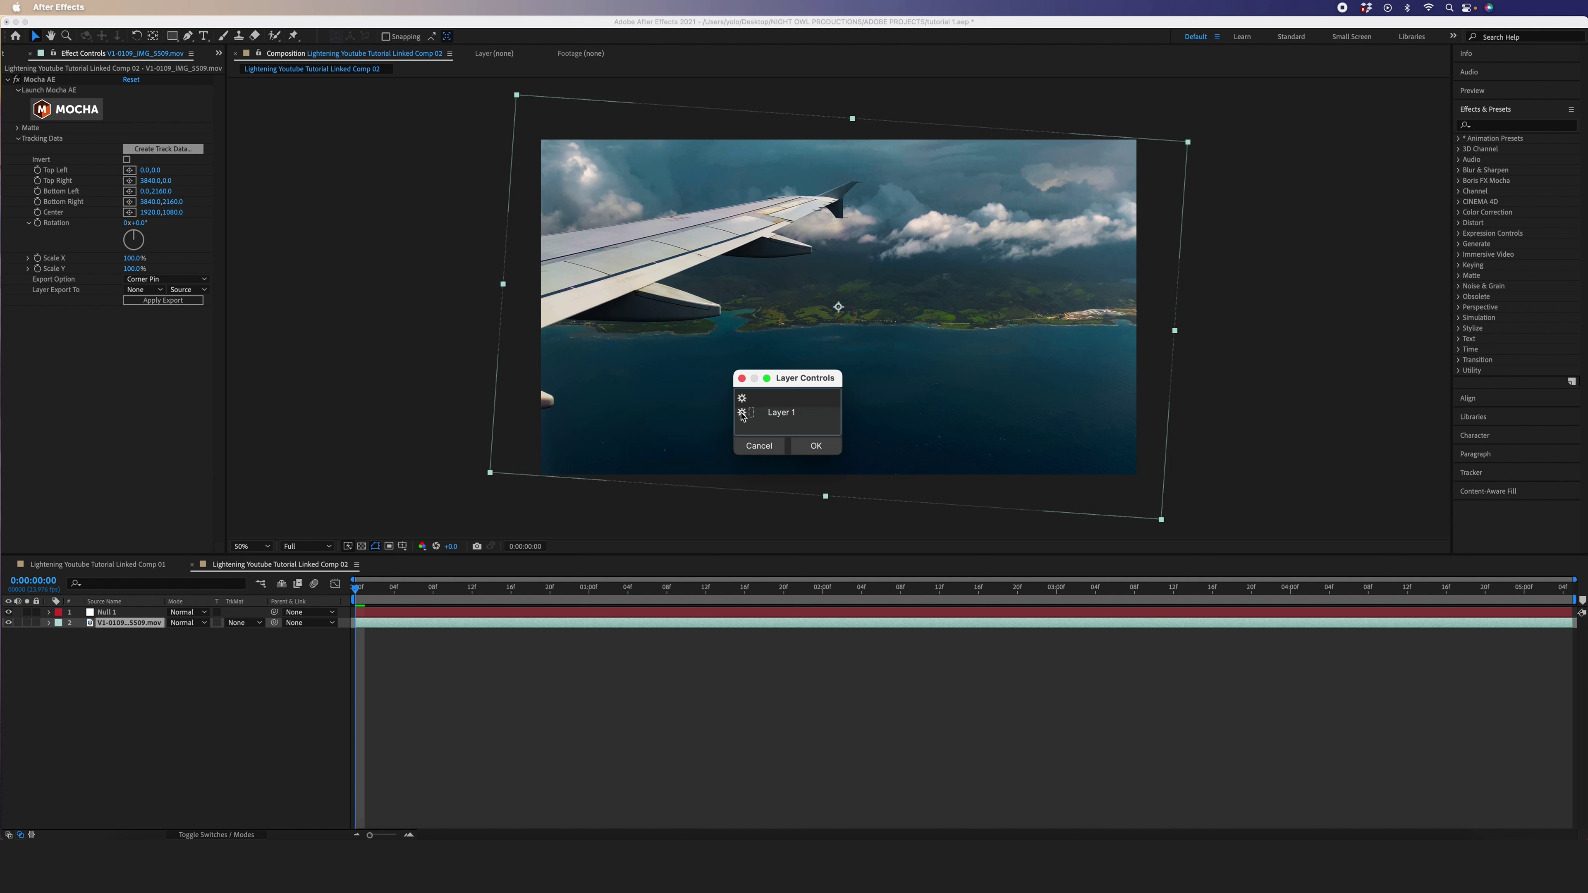
click(814, 446)
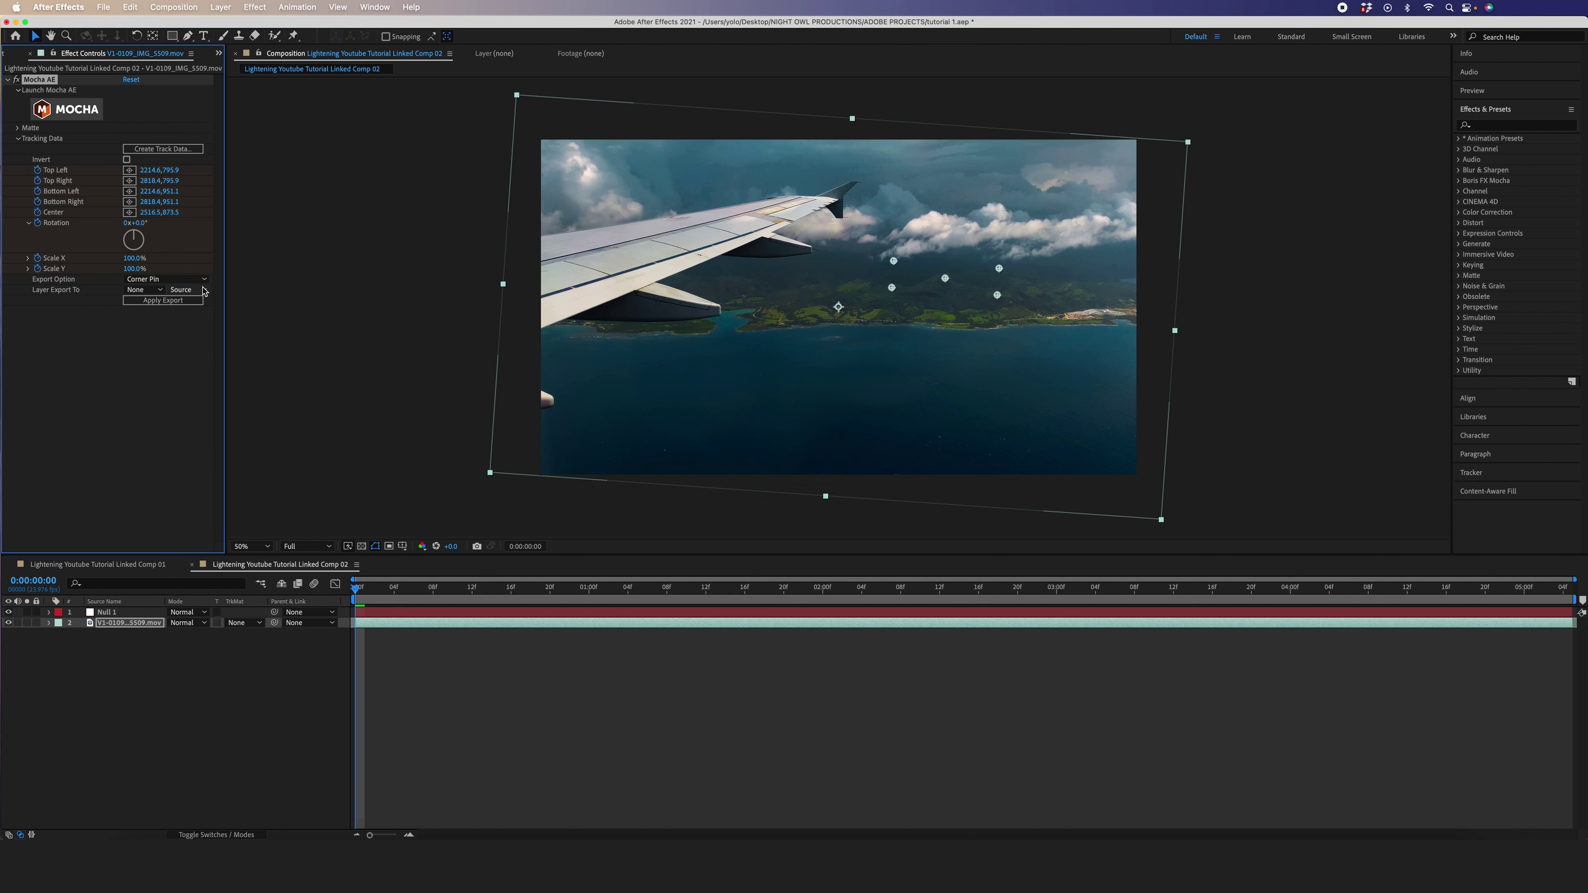
- Export the tracking data as Transform to the Null 1 layer and apply the export
click(154, 279)
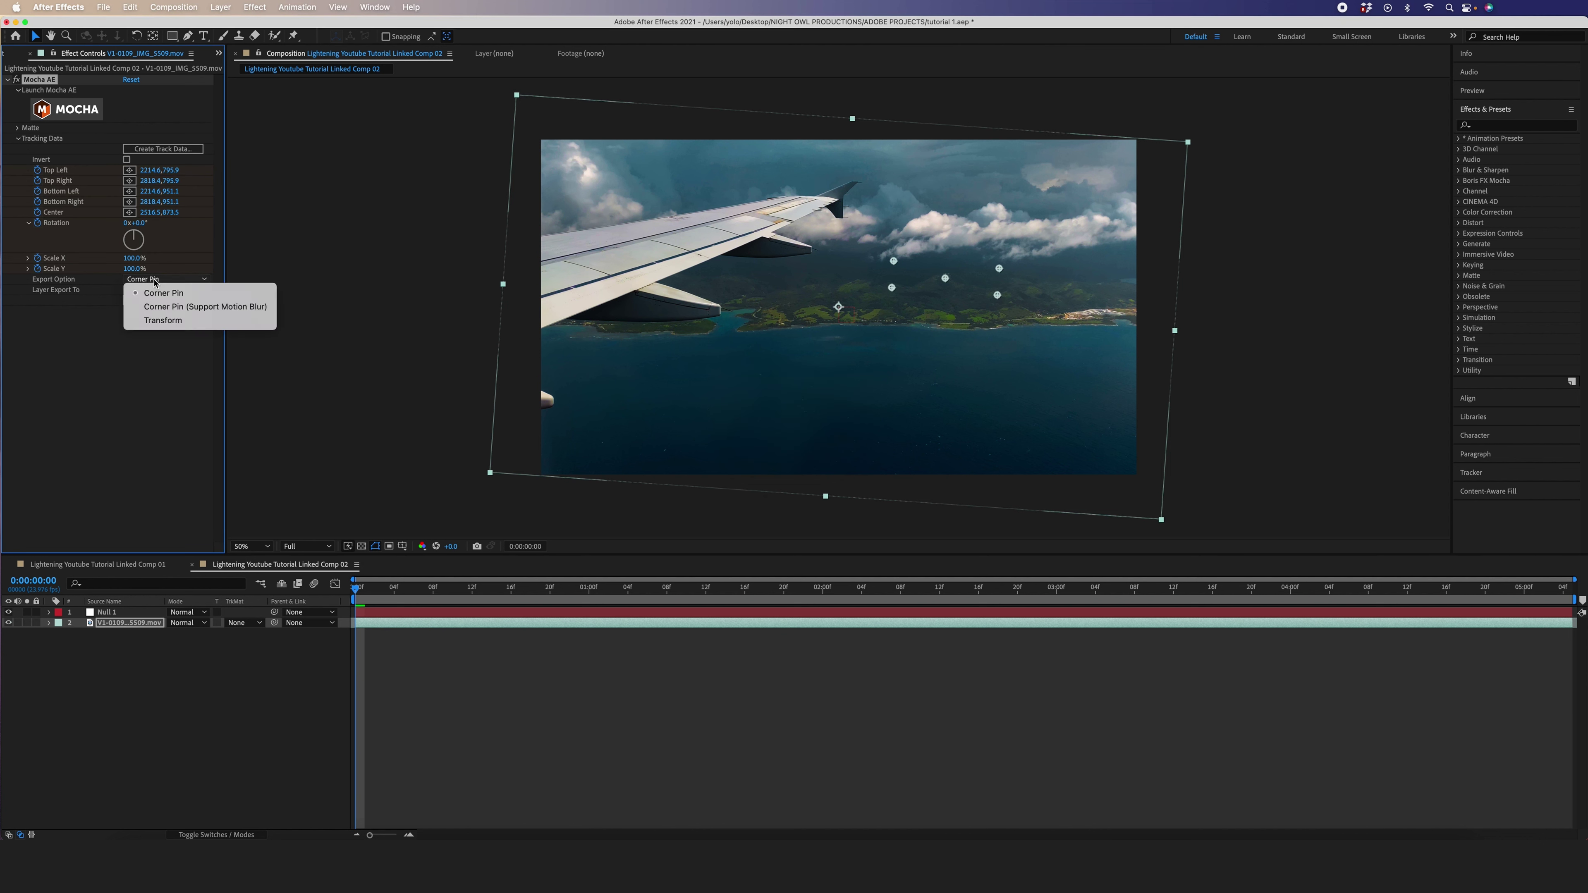
click(157, 320)
click(153, 290)
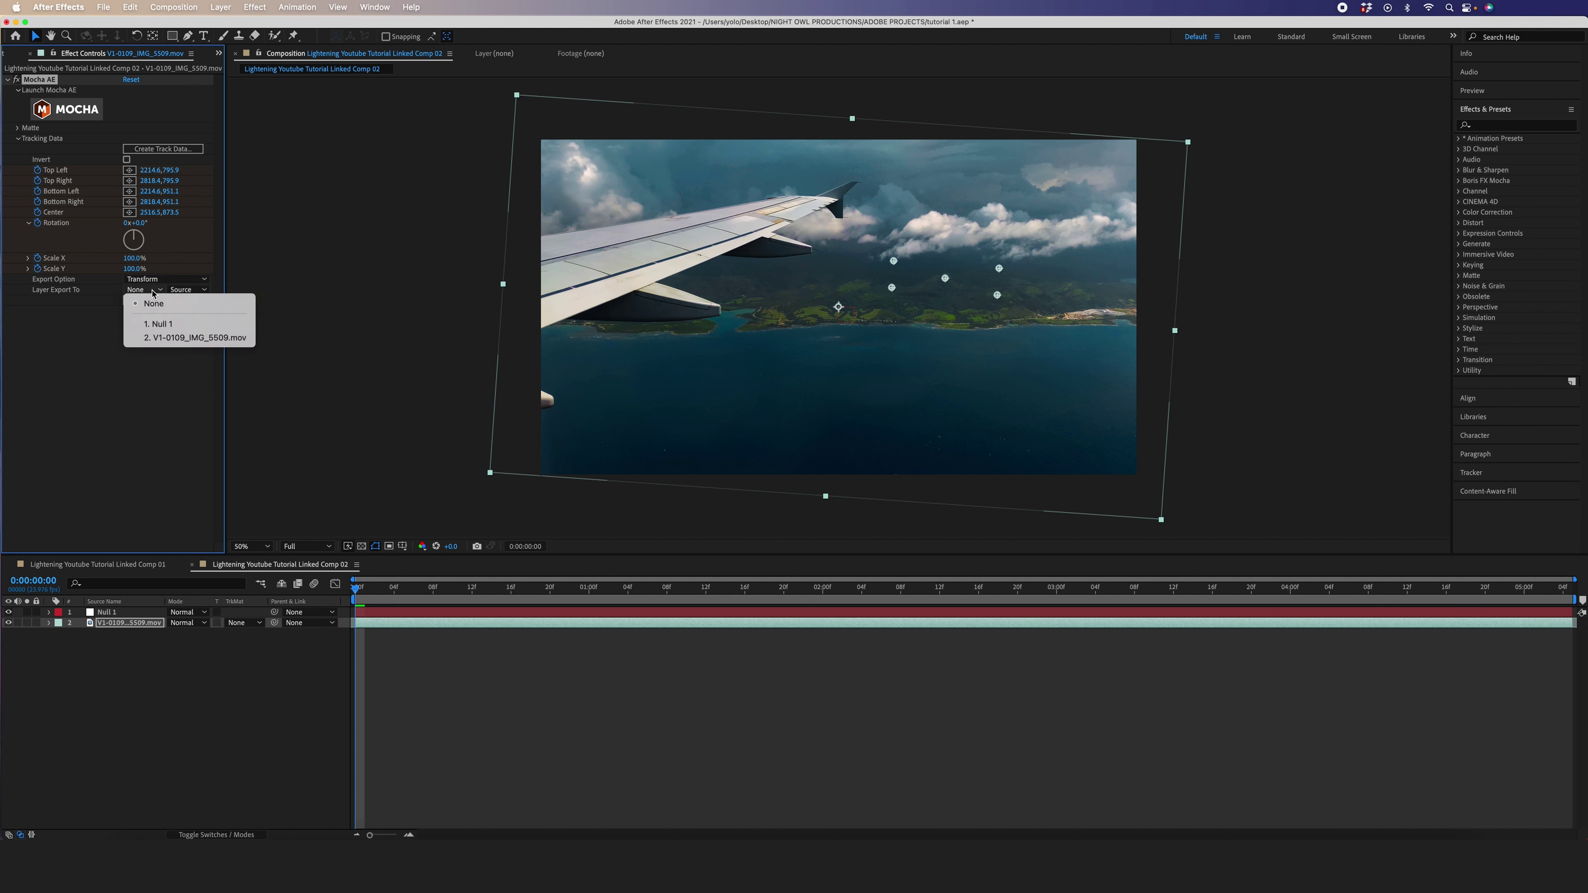
click(160, 325)
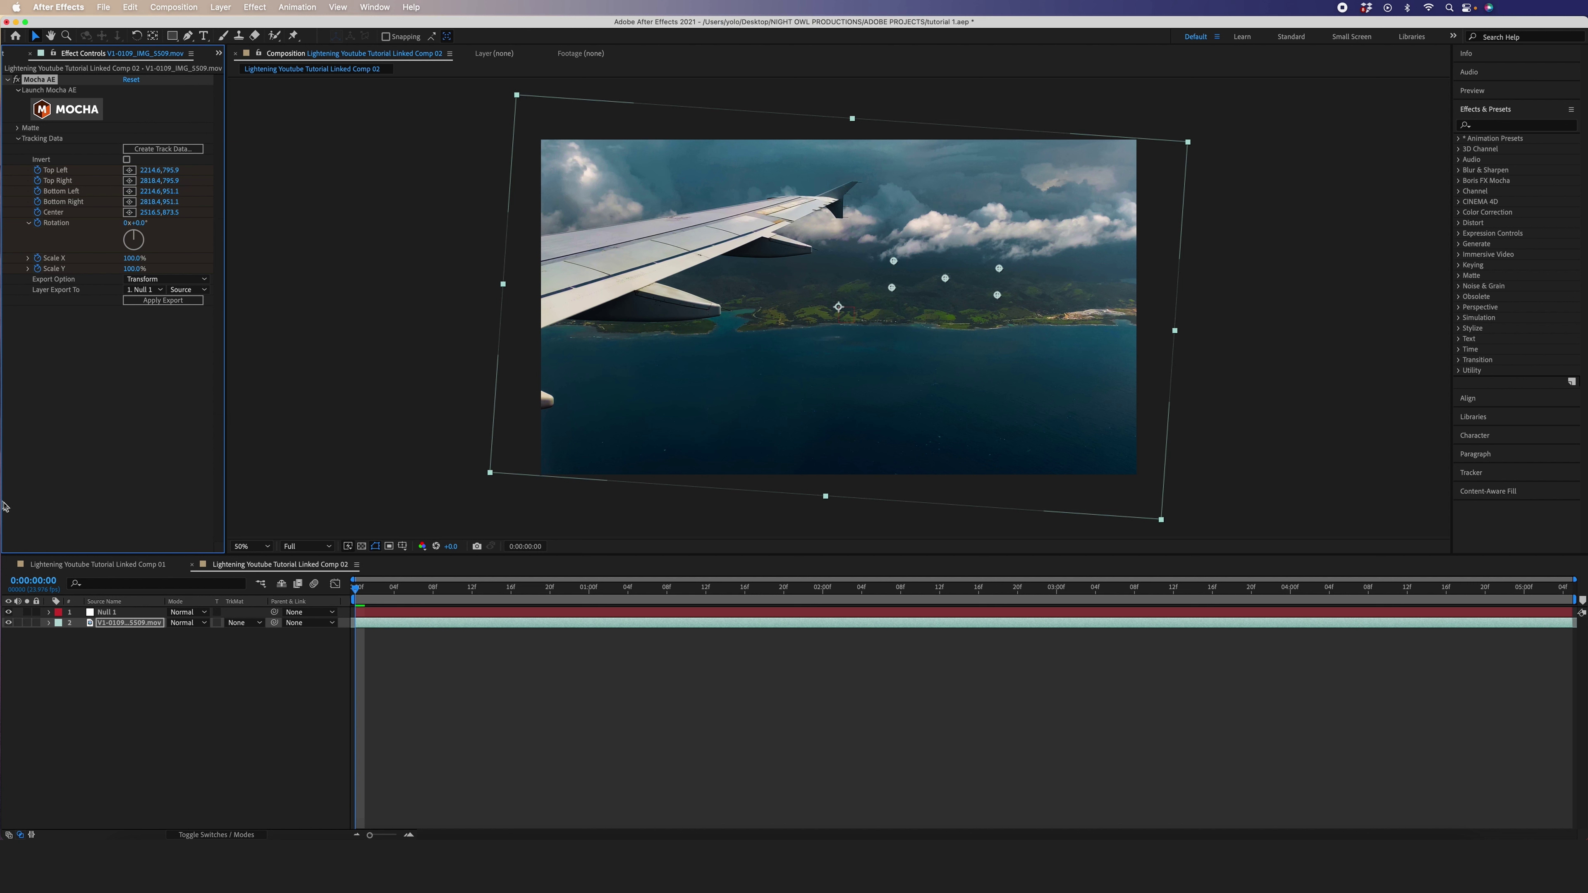
click(176, 302)
click(175, 302)
- Scrub through the composition to examine how Null 1 follows the tracked hillside
click(106, 613)
key(Page_Down)
drag(377, 592, 696, 607)
drag(925, 602, 716, 600)
drag(480, 596, 1163, 599)
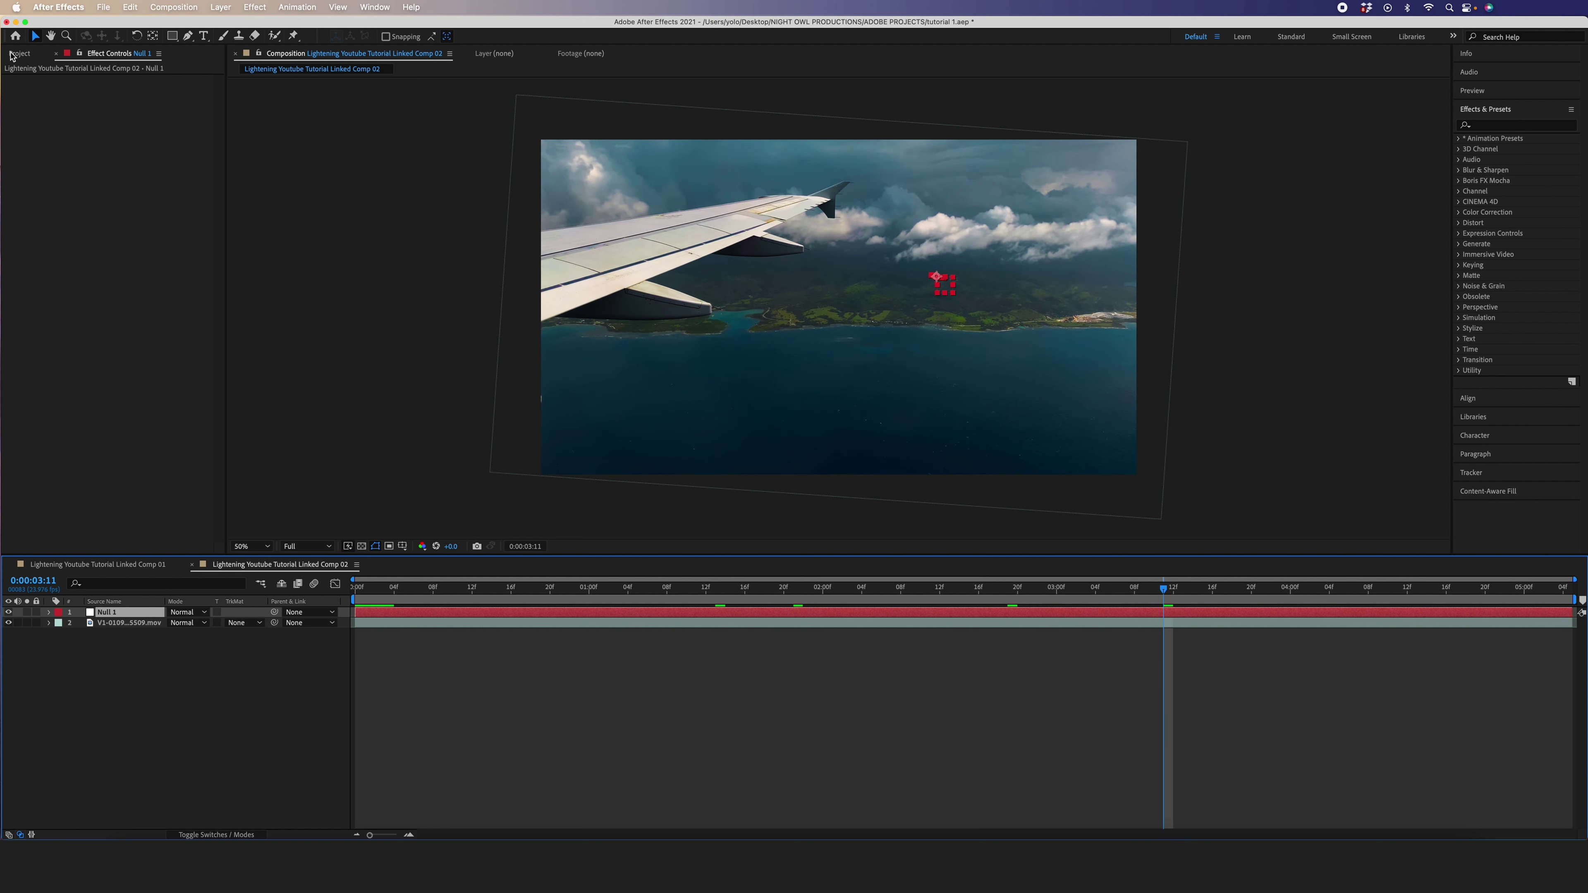
- Import the footage file Thunder - 80457.mp4 from the LIGHTENING folder into the project
click(17, 53)
right_click(82, 268)
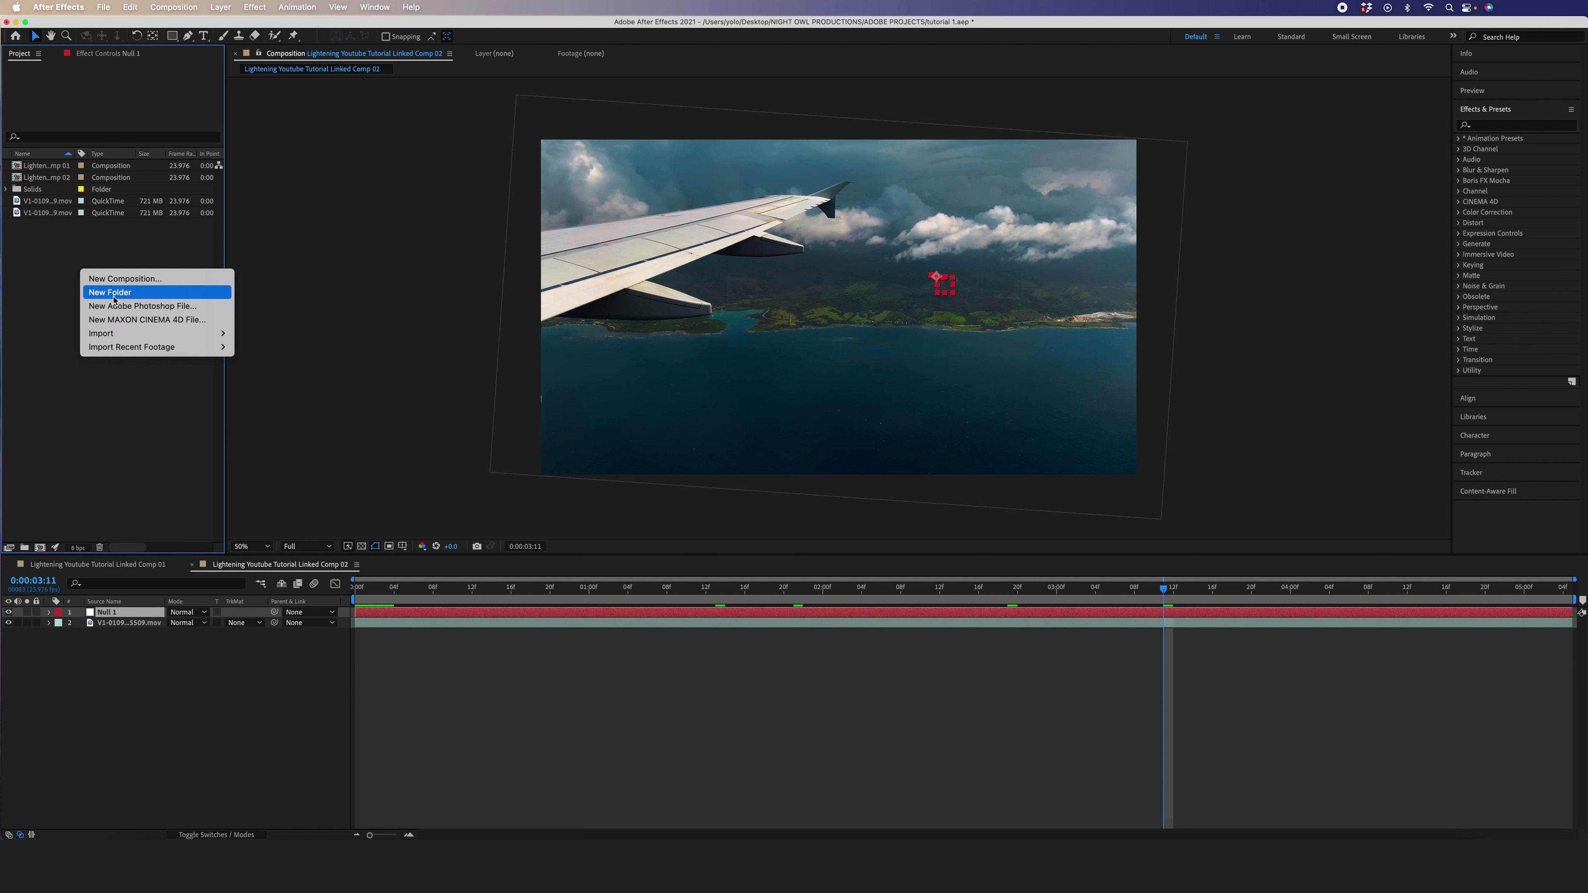
mouse_move(188, 334)
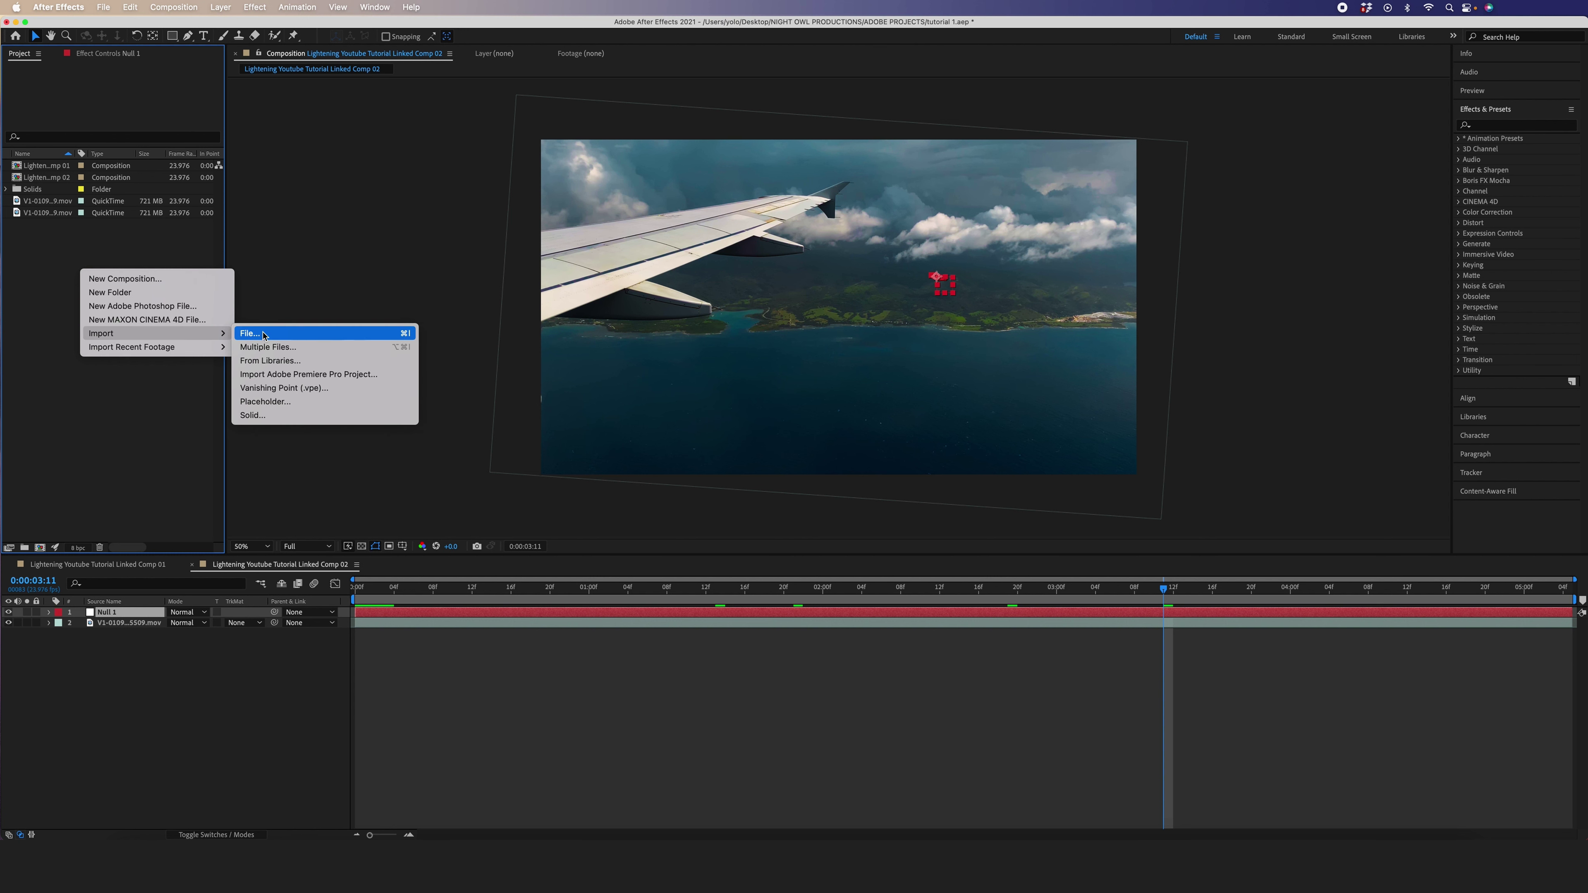
click(263, 334)
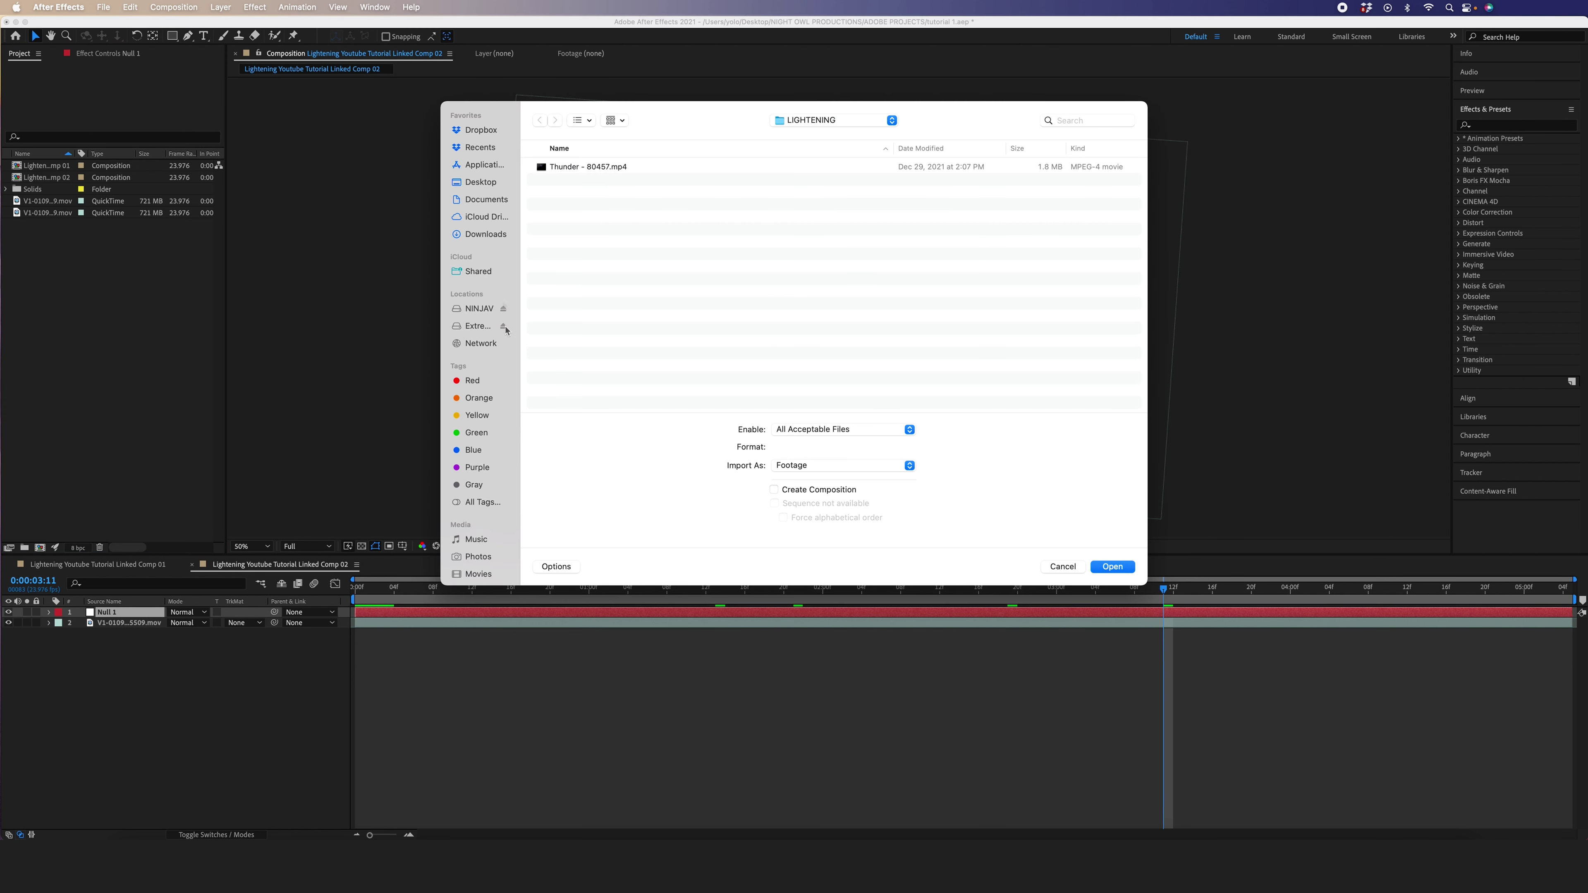
click(569, 166)
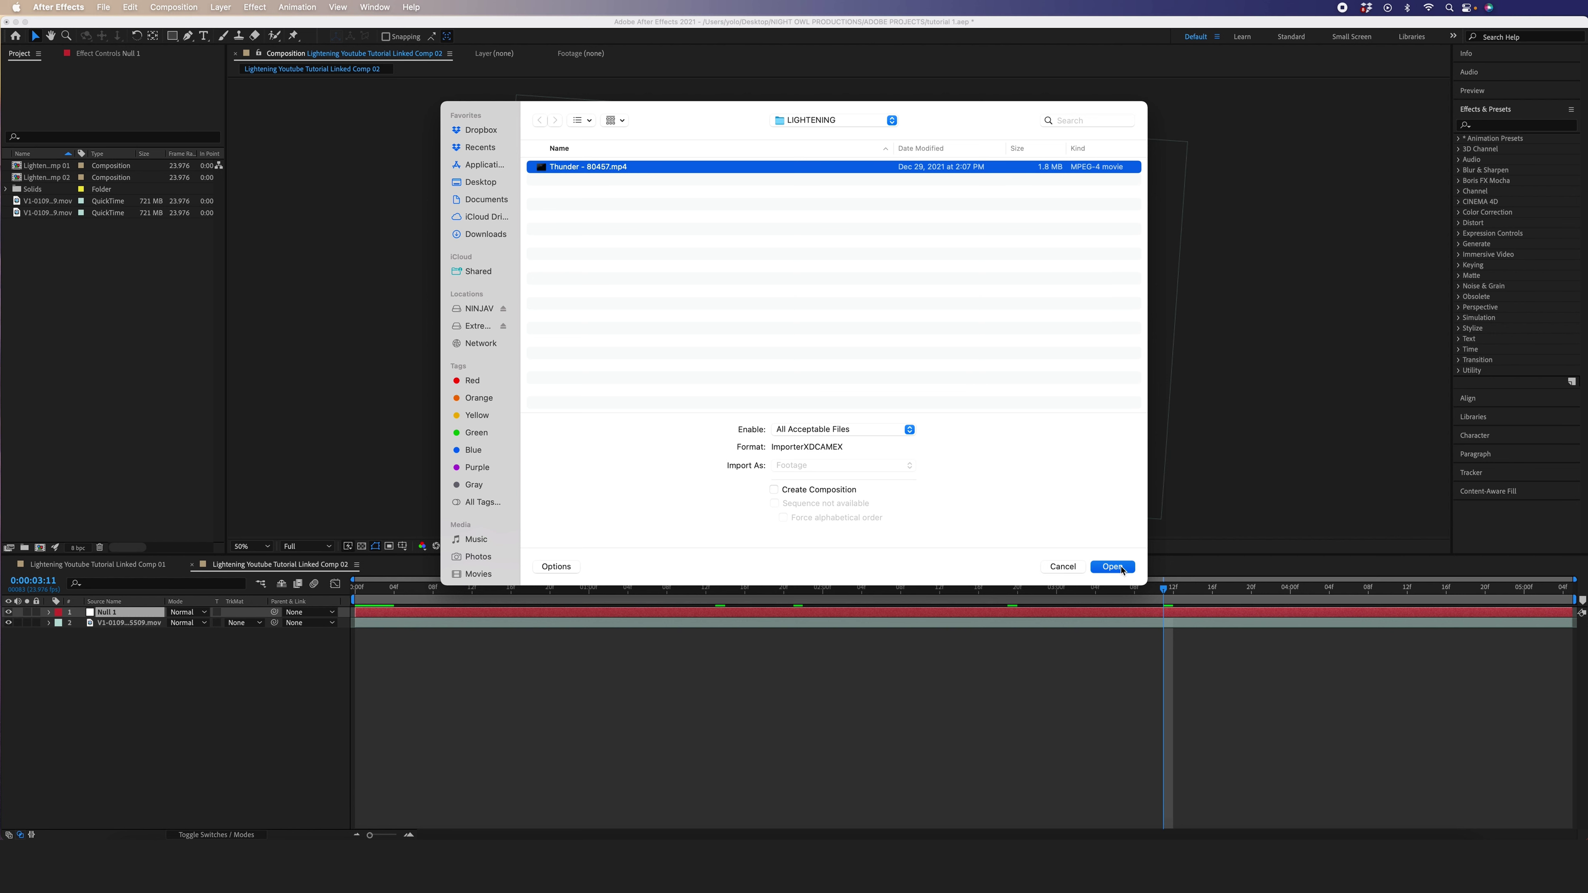
click(1112, 566)
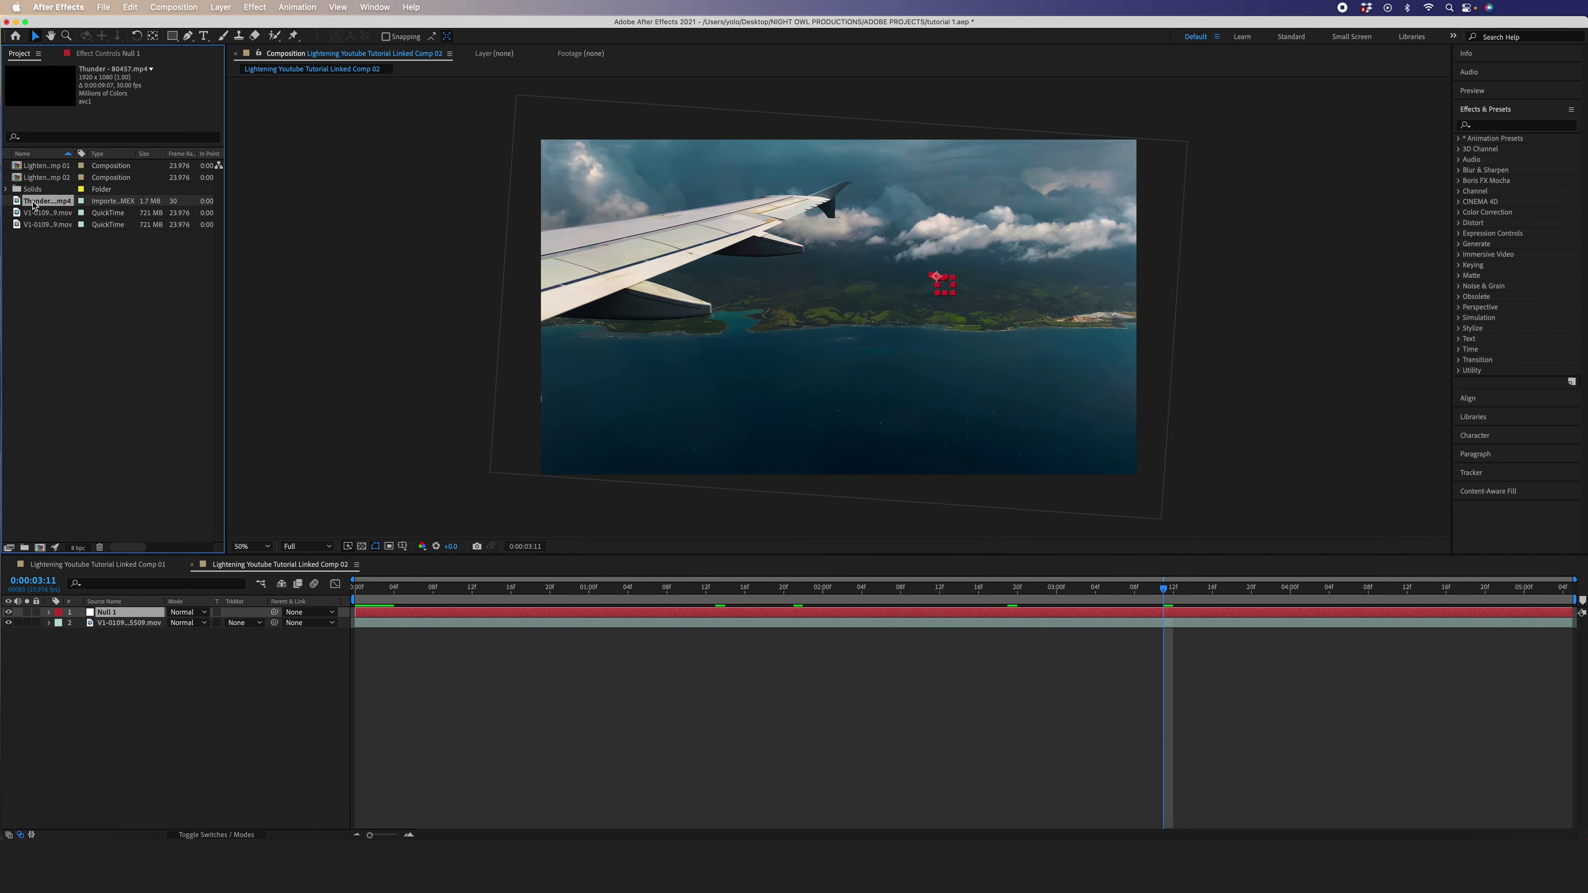
- Open the Thunder footage and trim it to one lightning strike, from 0:00:04:17 to 0:00:06:26
double_click(33, 204)
drag(234, 521, 836, 519)
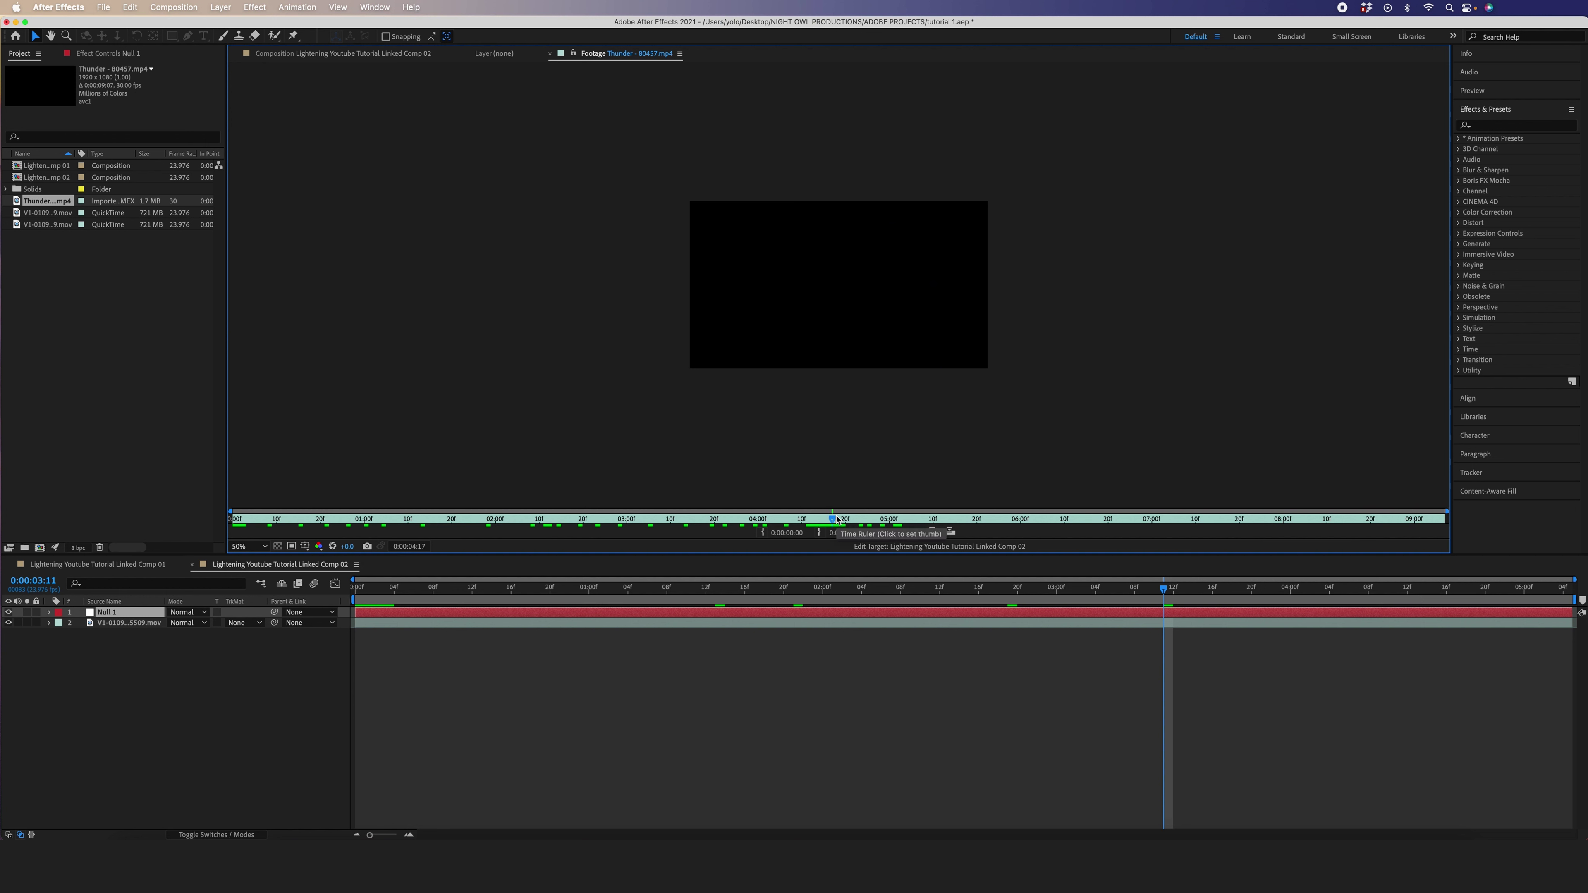
key(alt+bracketleft)
drag(837, 519, 1135, 513)
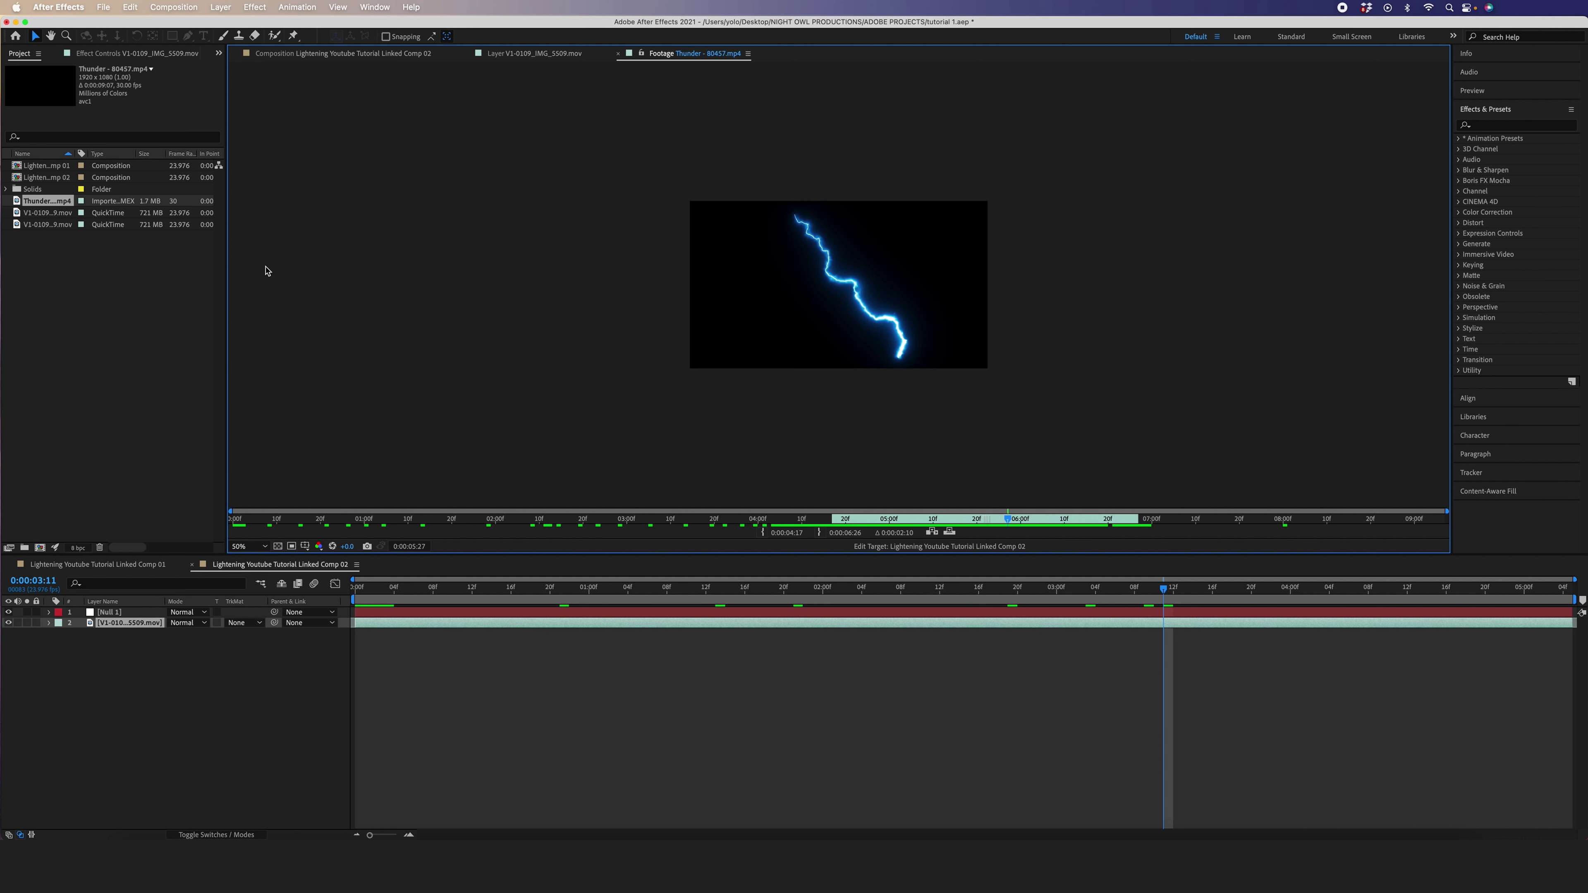
- Add the trimmed Thunder clip above Null 1 in the composition and set its blending mode to Screen
drag(29, 205, 111, 613)
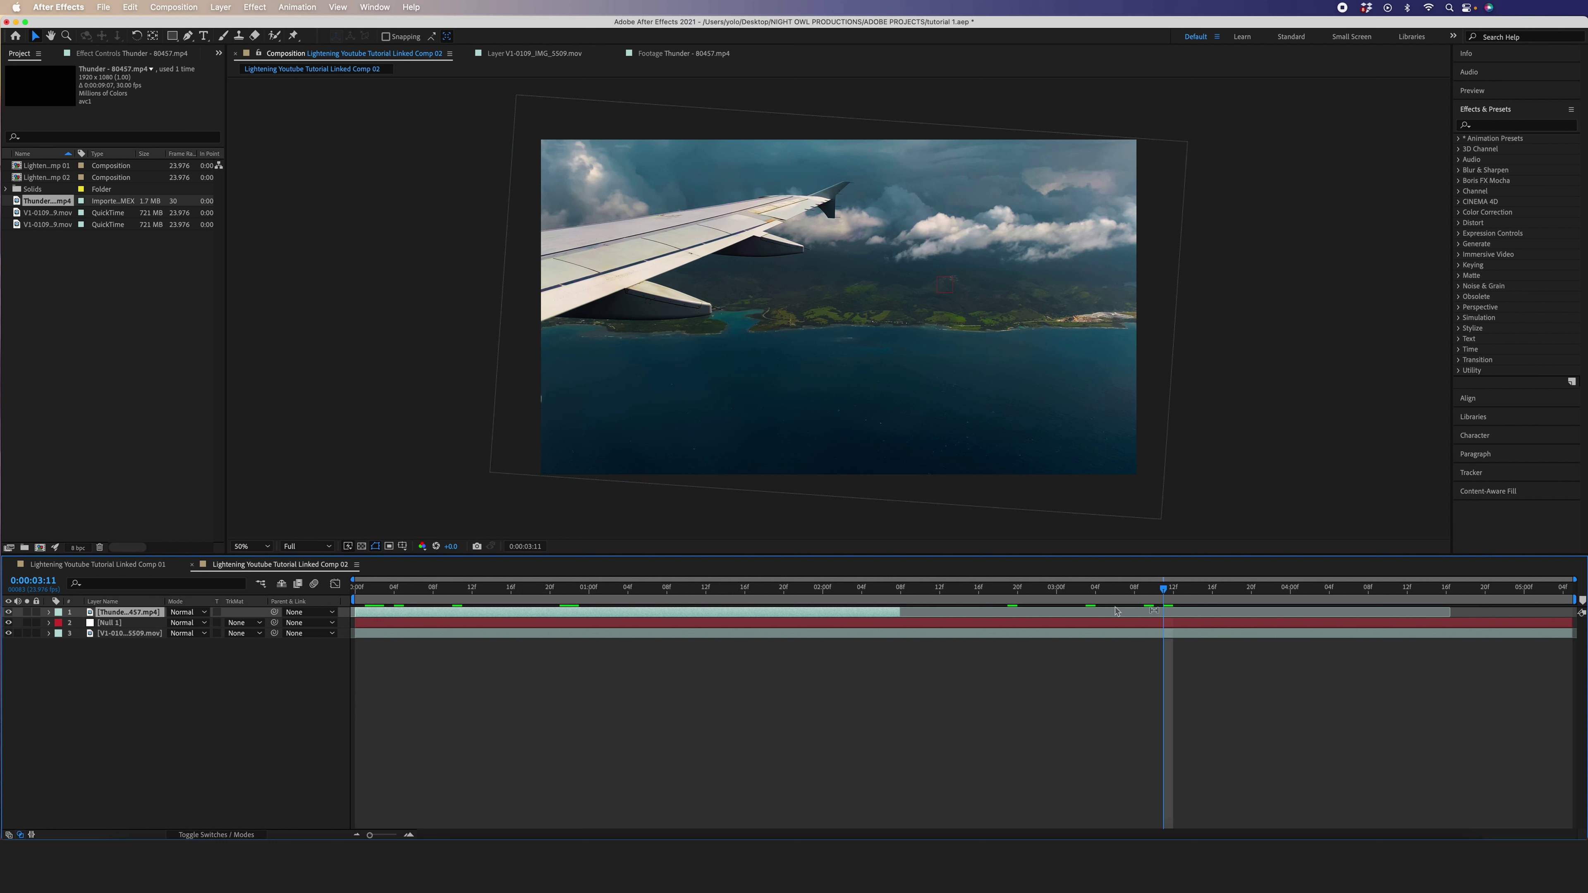
drag(1163, 589, 588, 589)
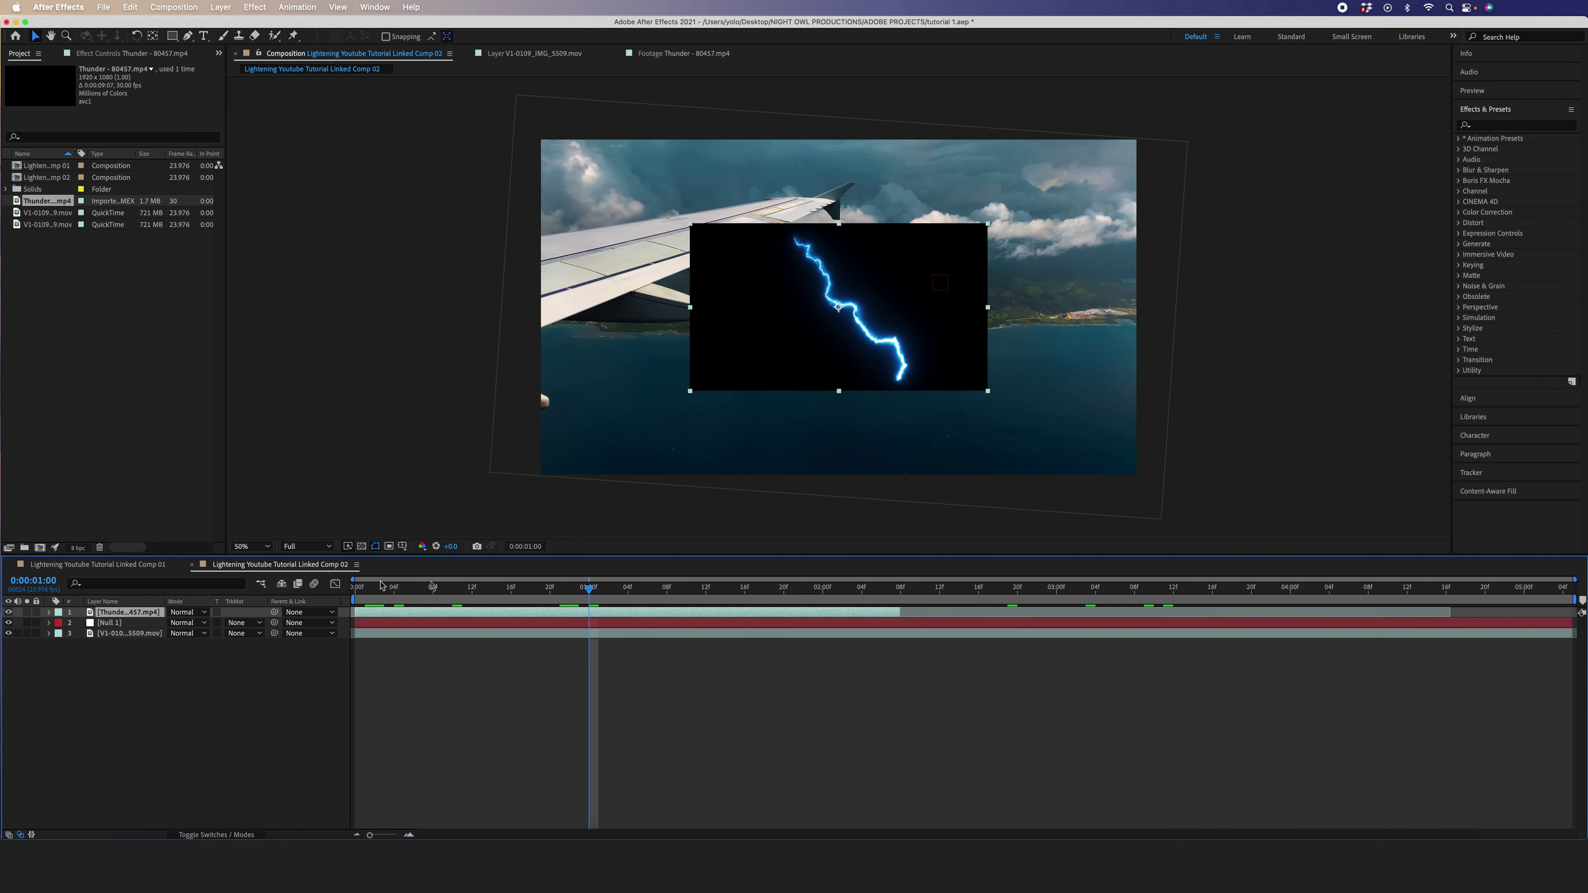
click(199, 612)
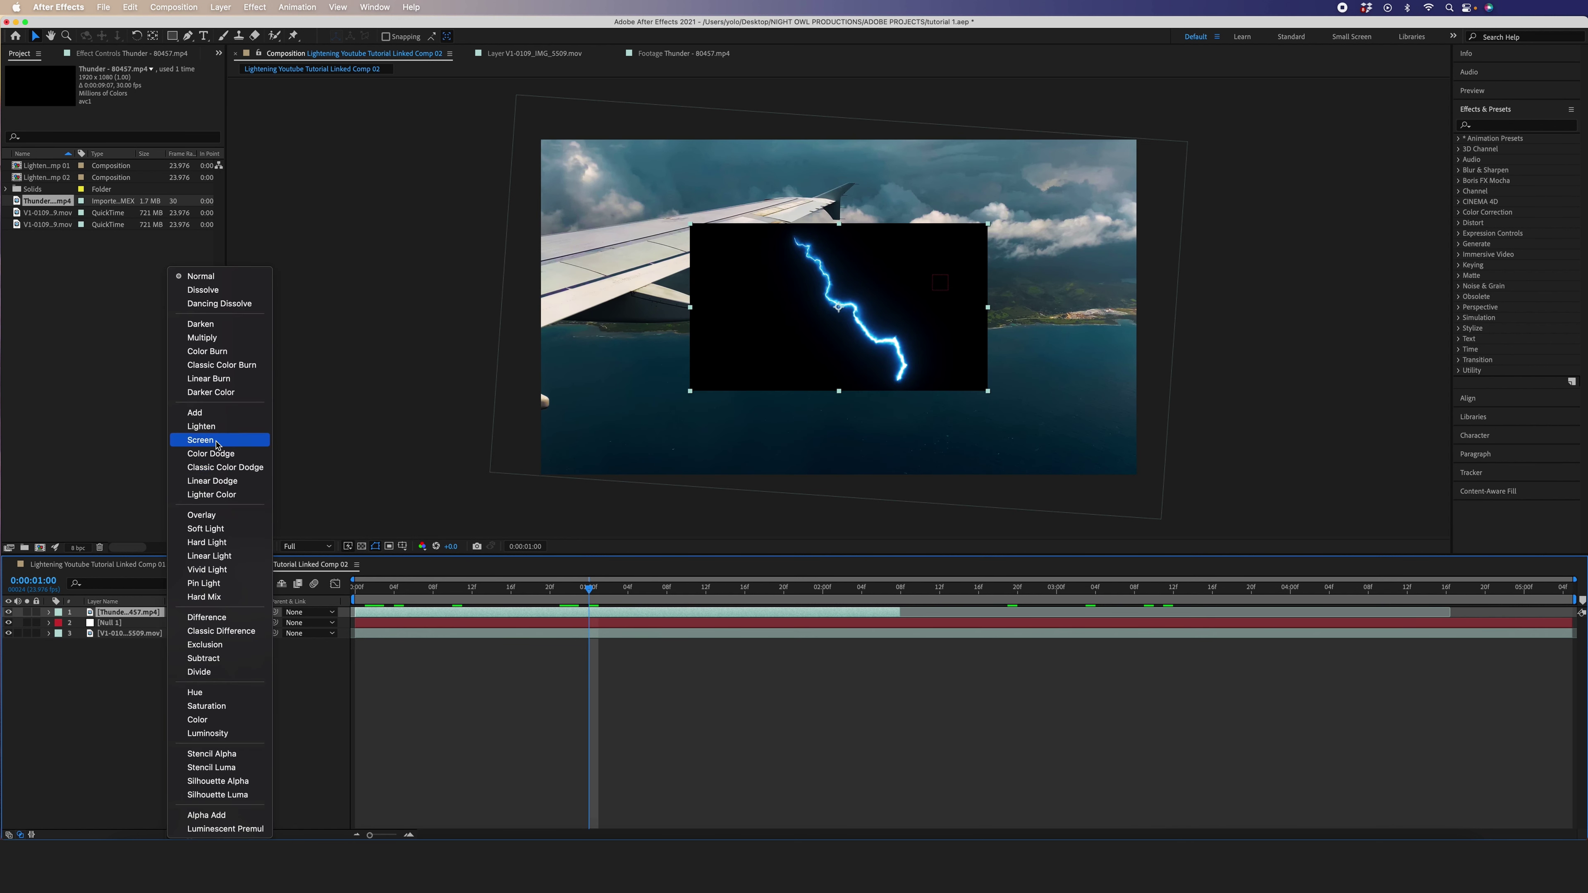
click(216, 441)
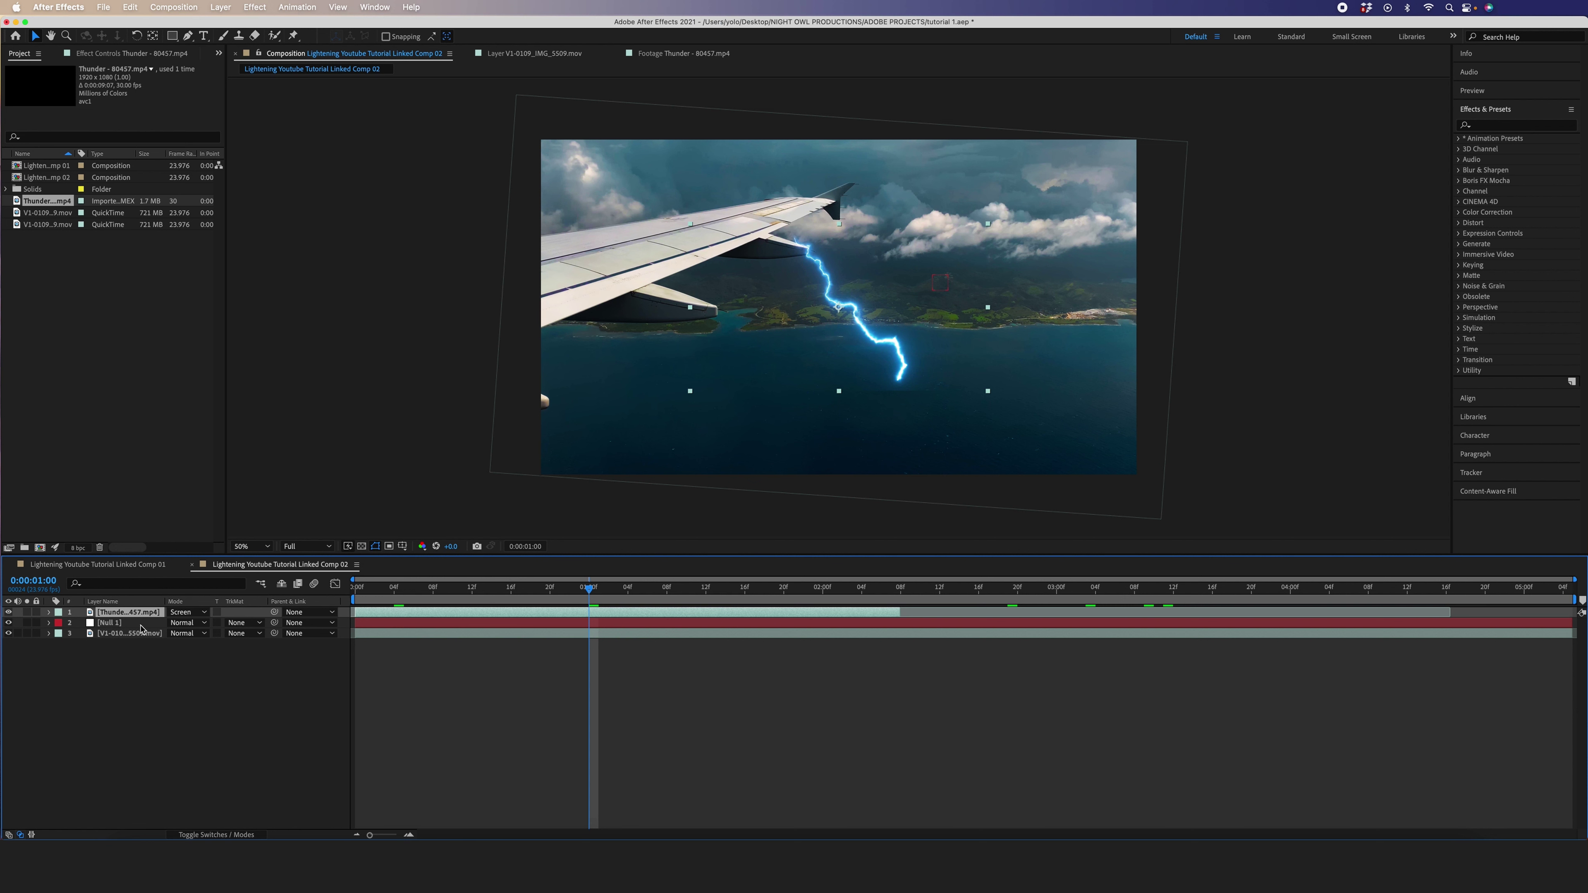
- Parent the Thunder layer to Null 1 and scrub through the strike to check the link
click(305, 611)
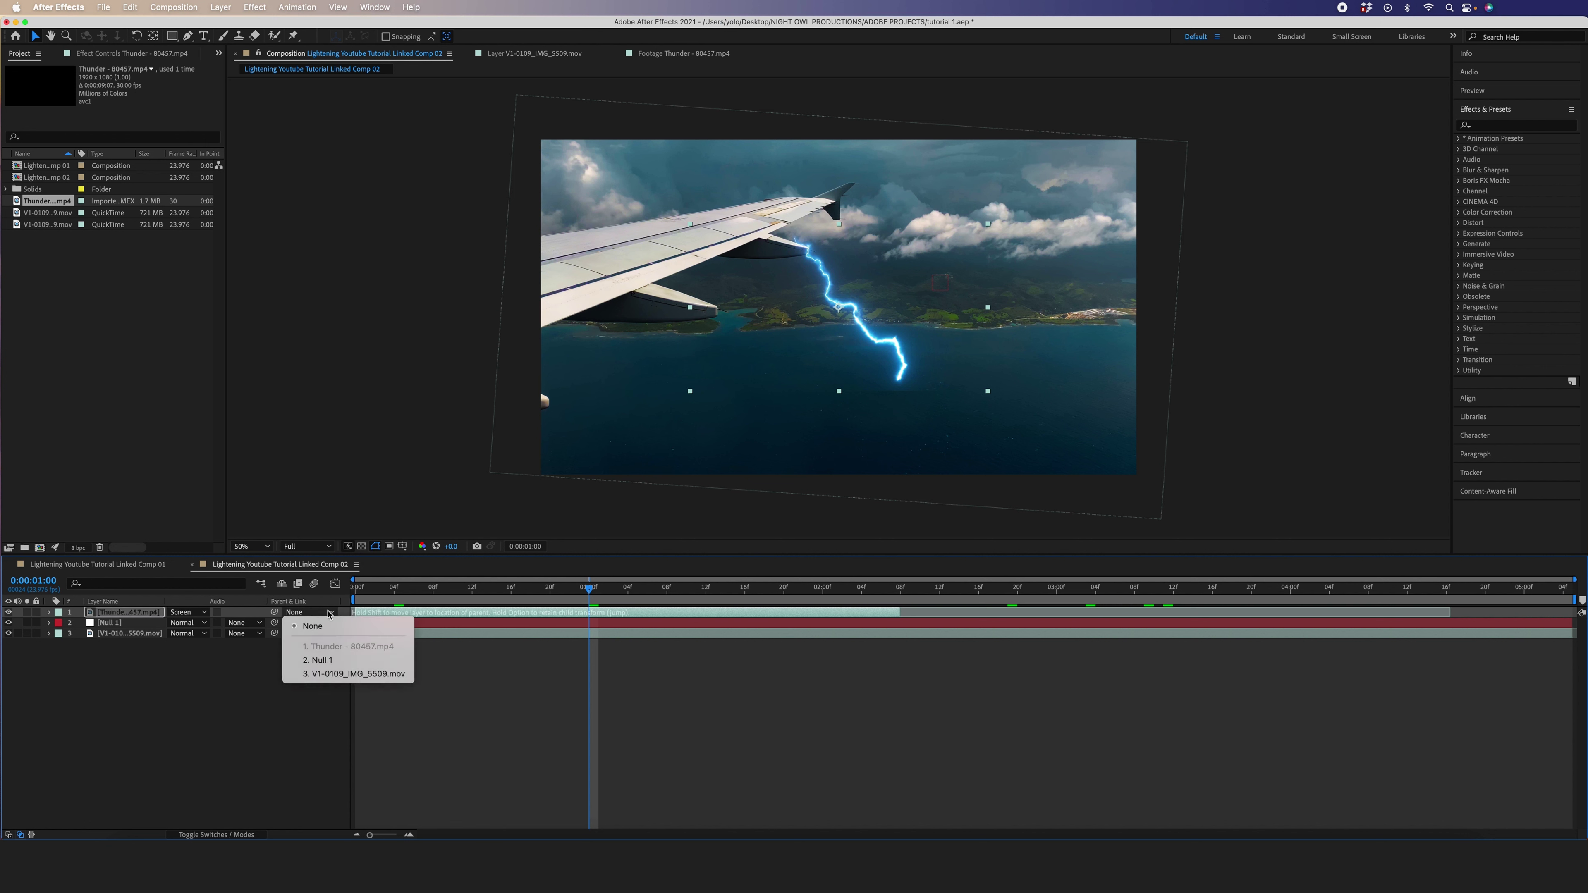
click(328, 662)
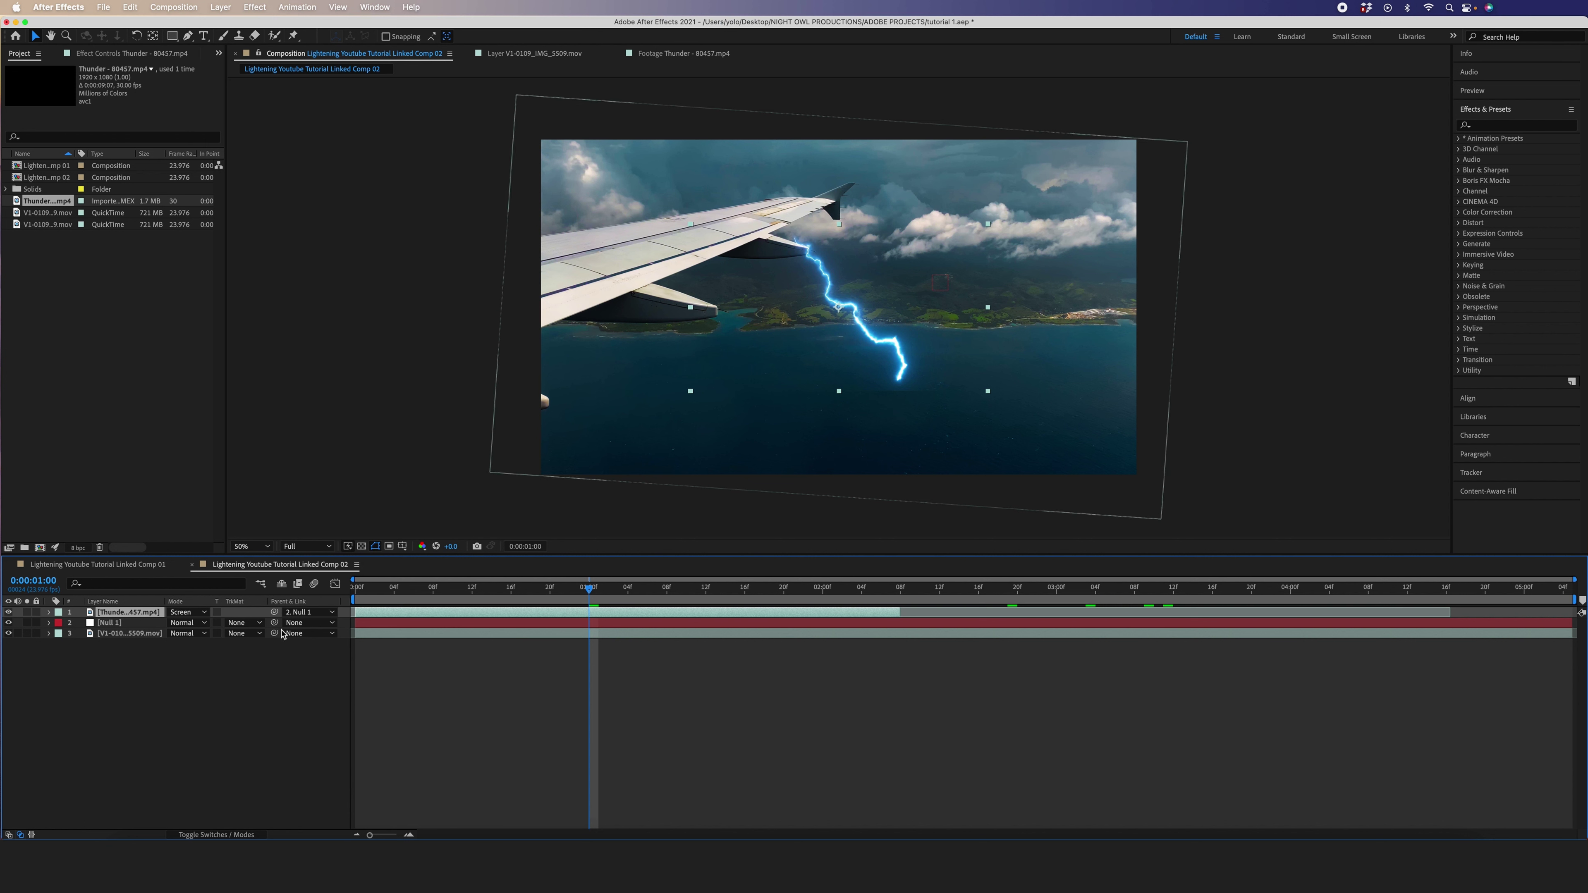
drag(589, 591, 790, 593)
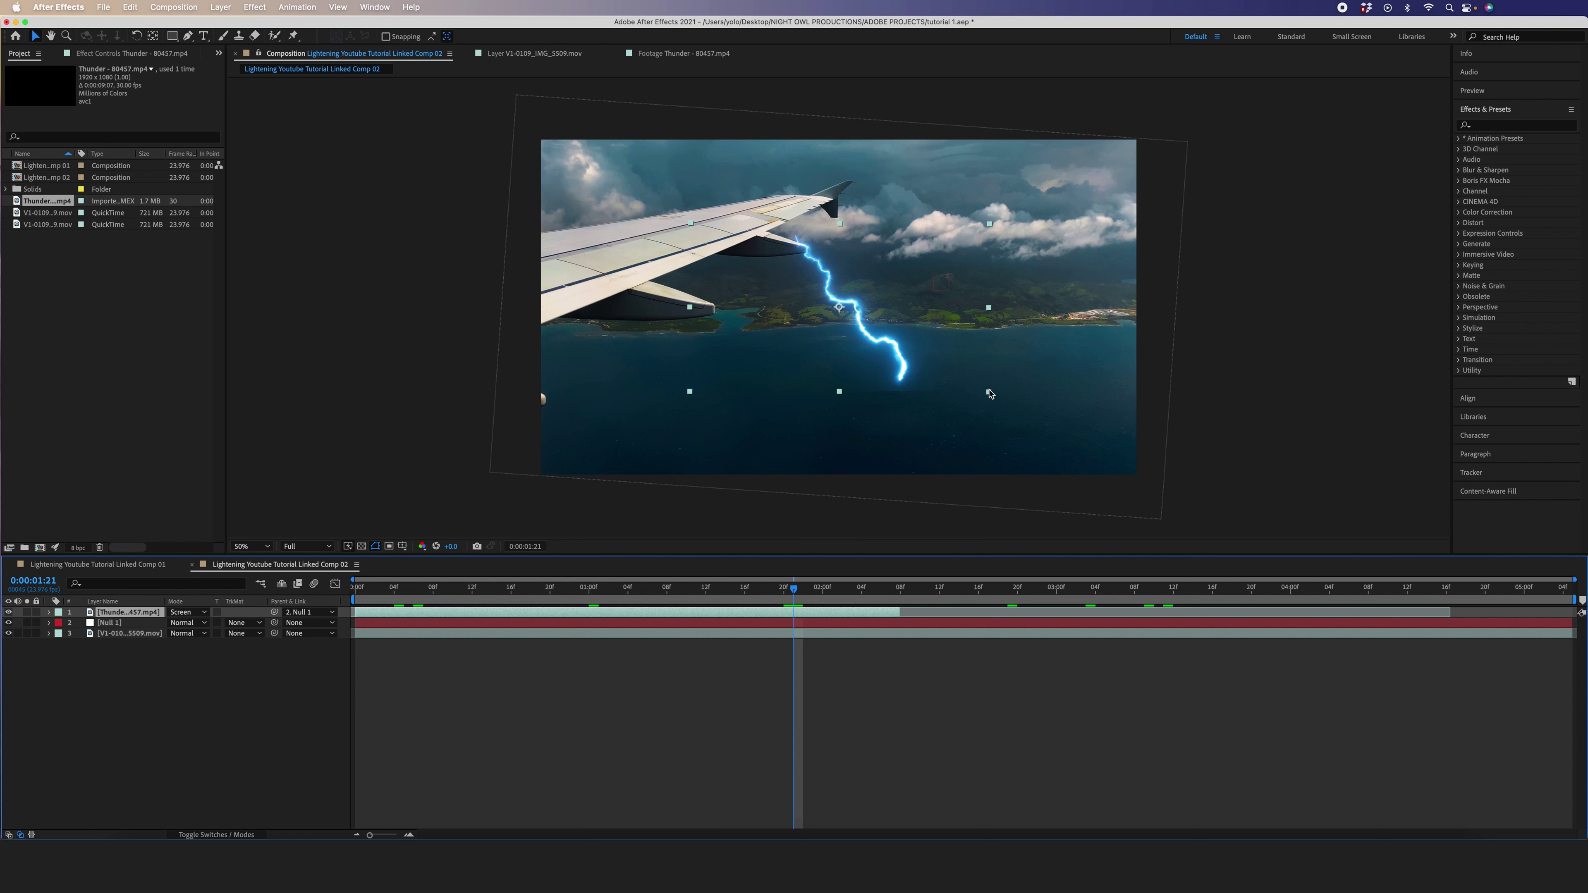
- Scale the lightning bolt down and place it just above the hilltop beneath the clouds
drag(987, 393, 956, 269)
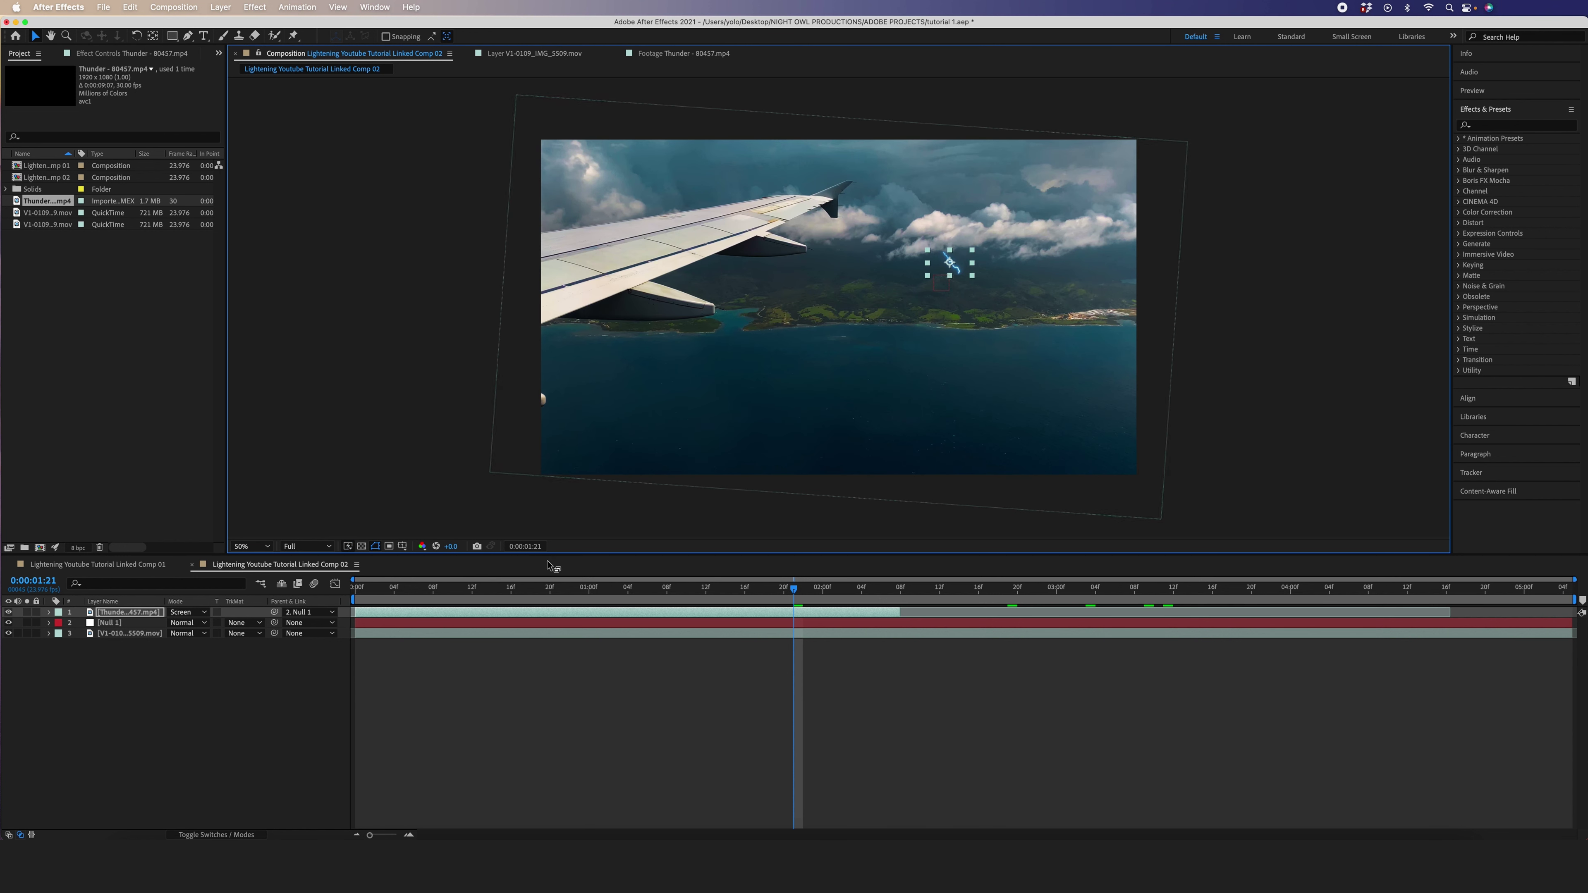
key(shift+slash)
drag(797, 591, 842, 580)
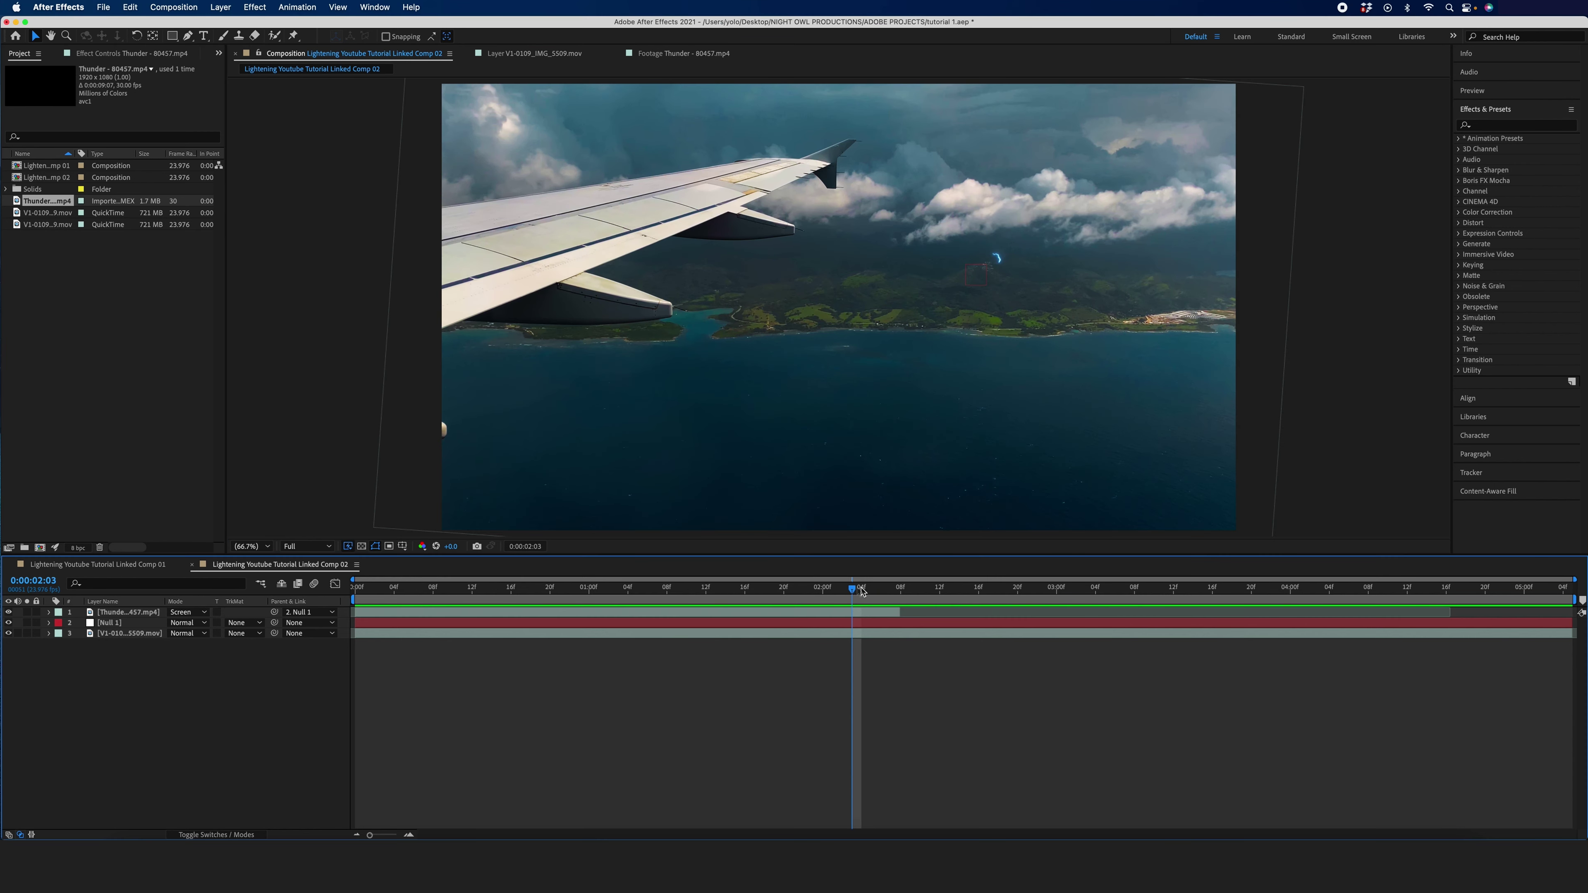
- Preview the composition from the start, at fitted size and close up, to examine how the lightning follows the hillside
key(Home)
key(space)
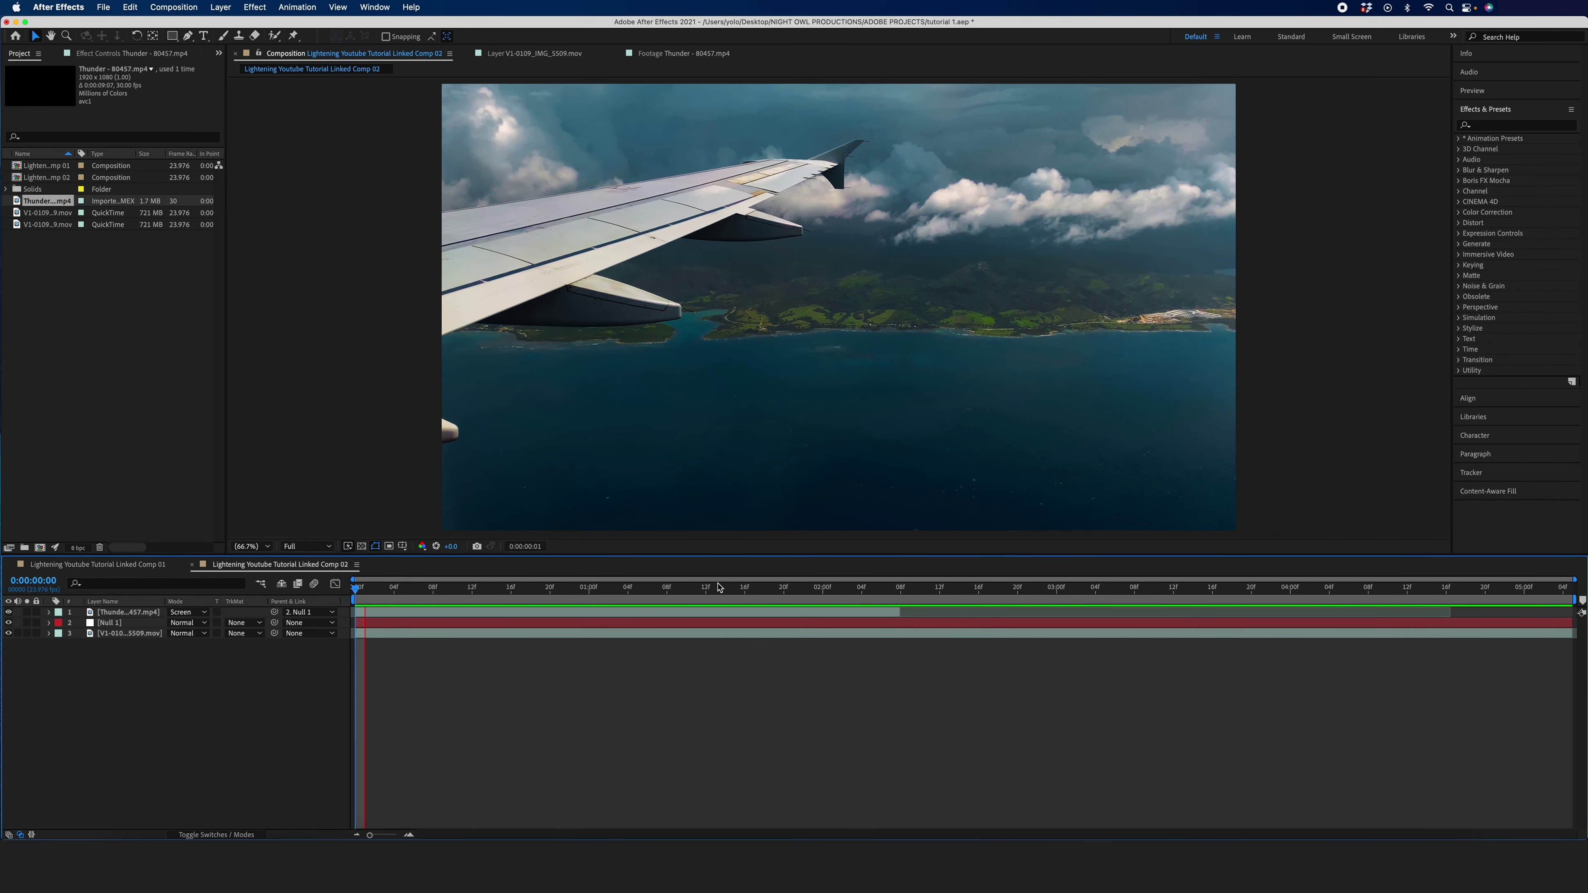
key(space)
click(1076, 499)
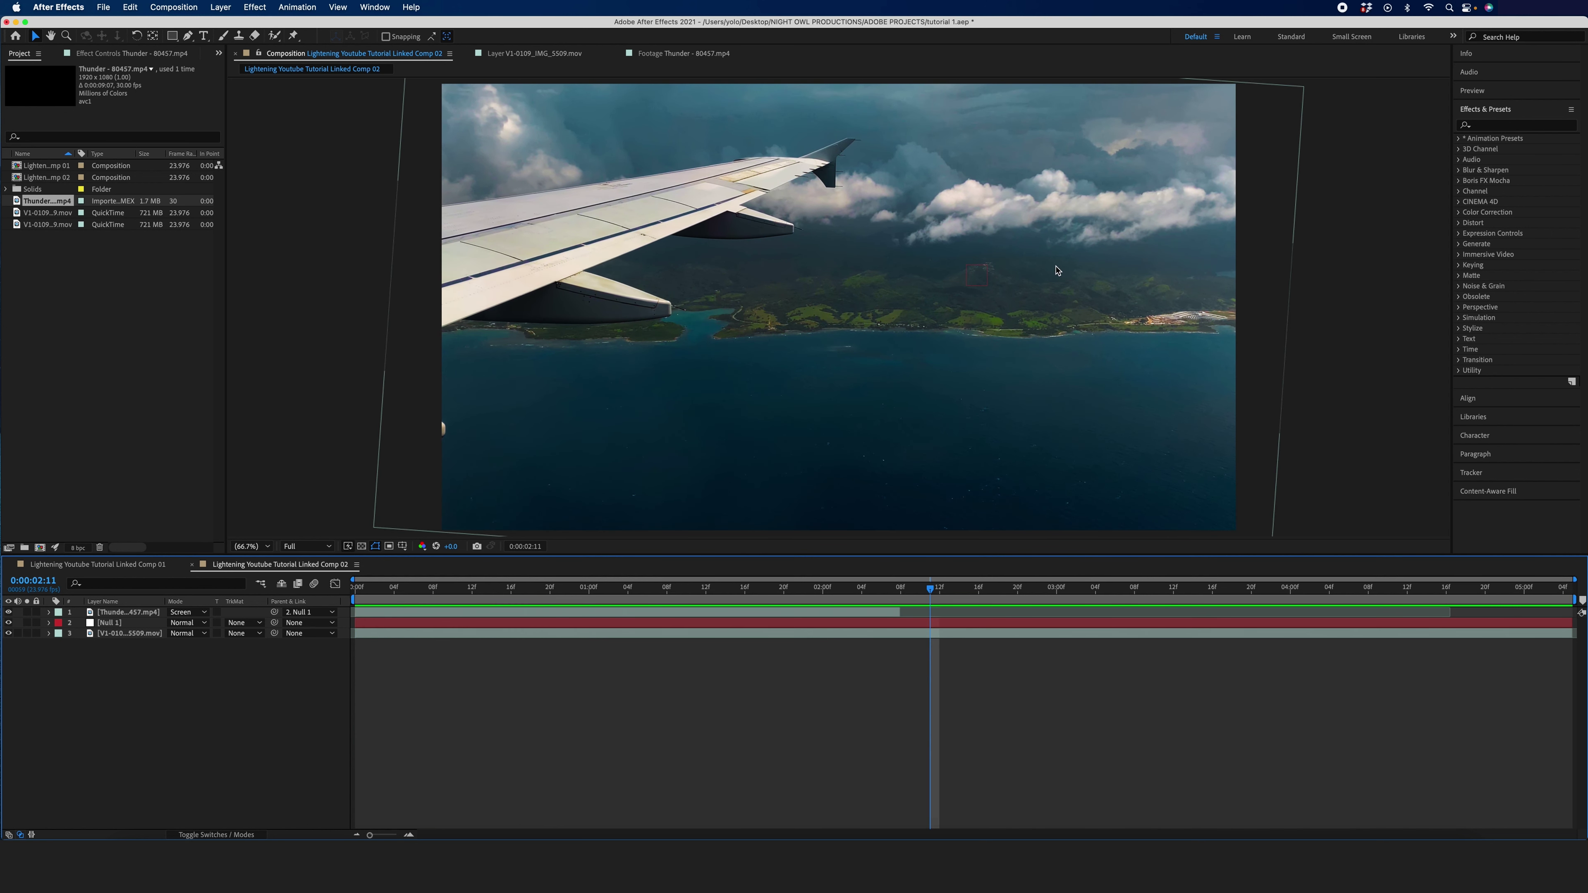
scroll(1057, 270, up, 3)
drag(930, 588, 540, 588)
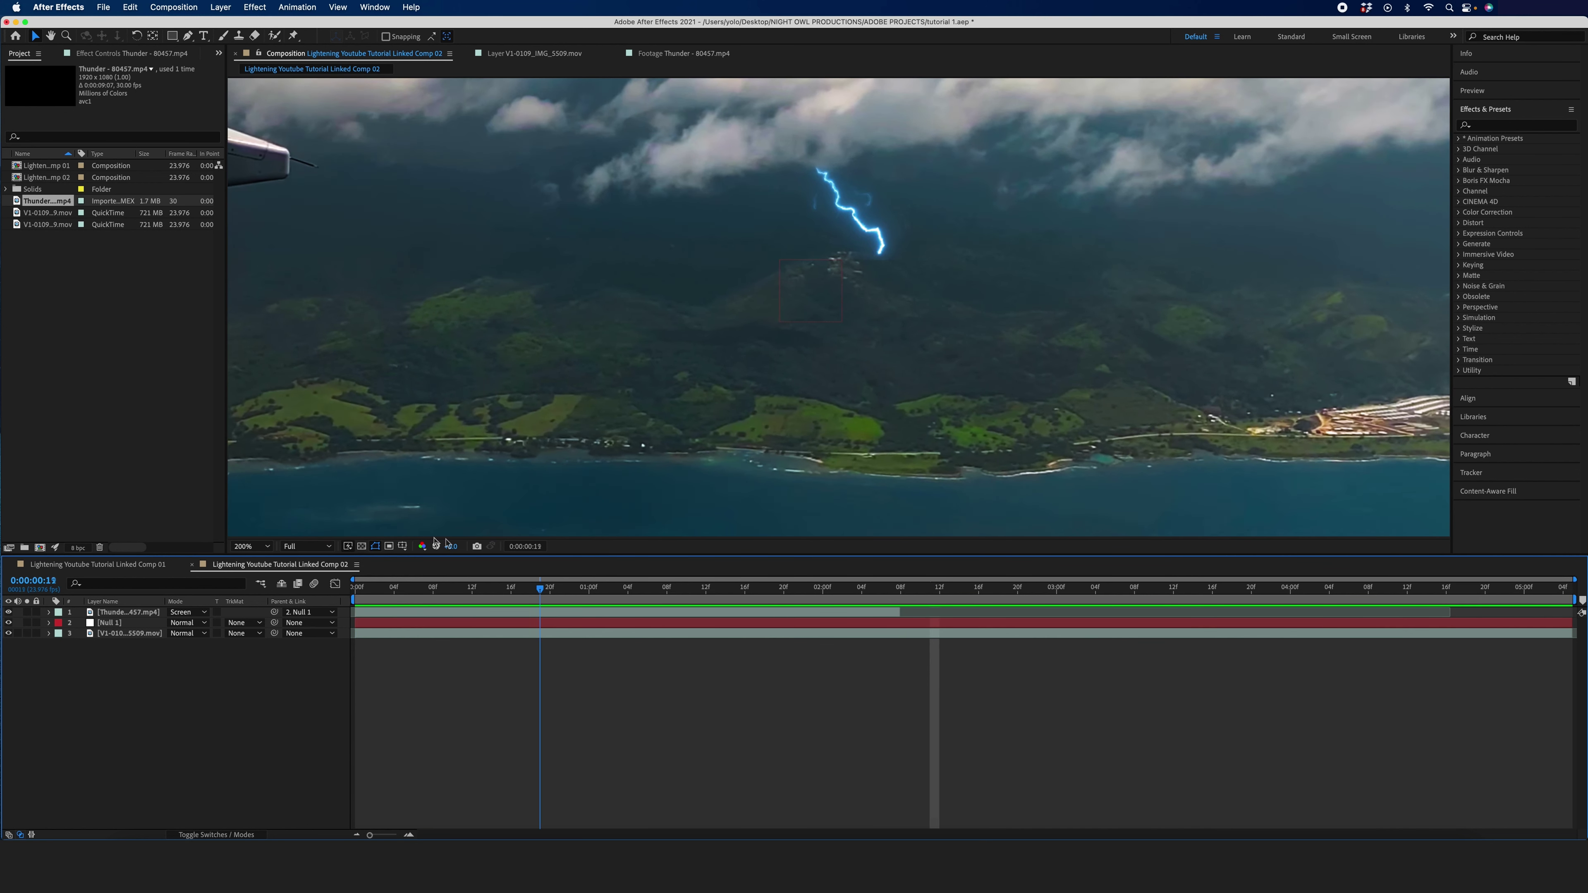
key(Home)
key(space)
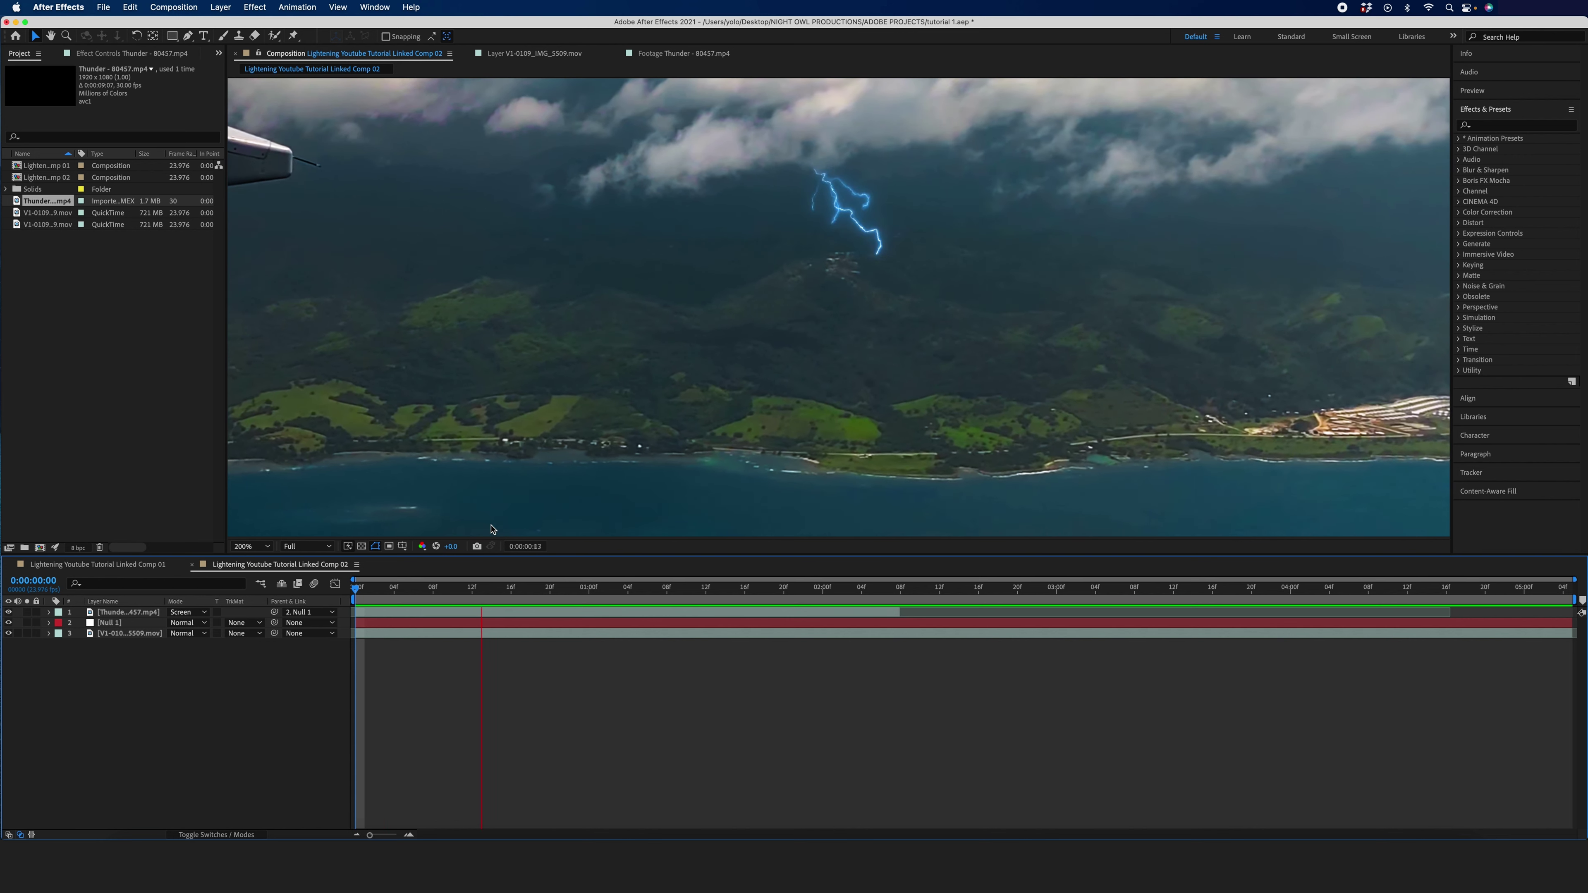
key(space)
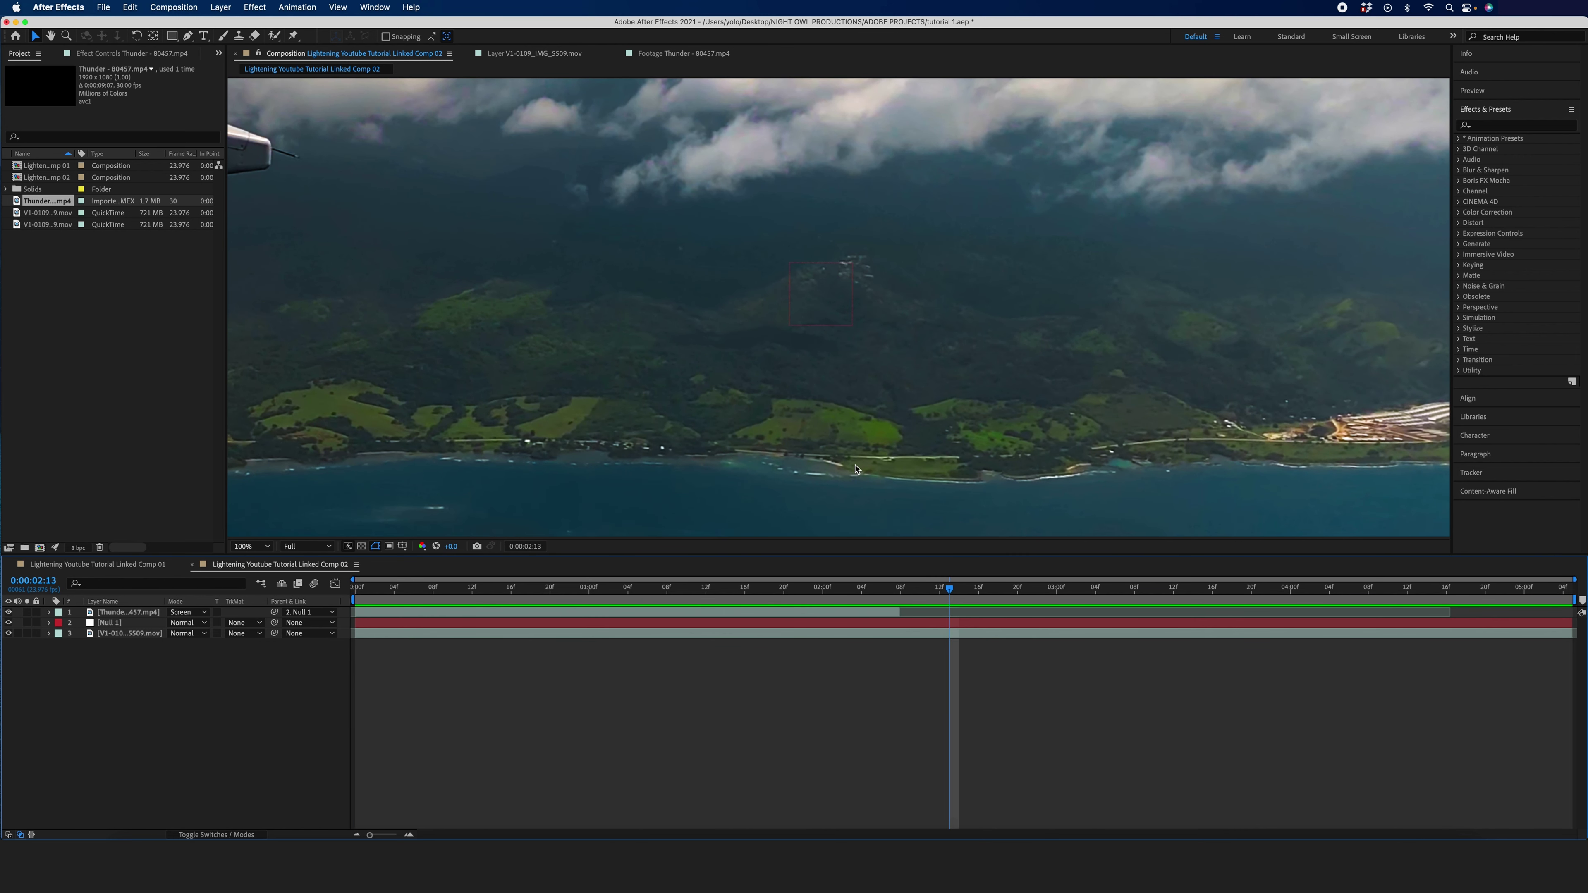
scroll(856, 469, down, 2)
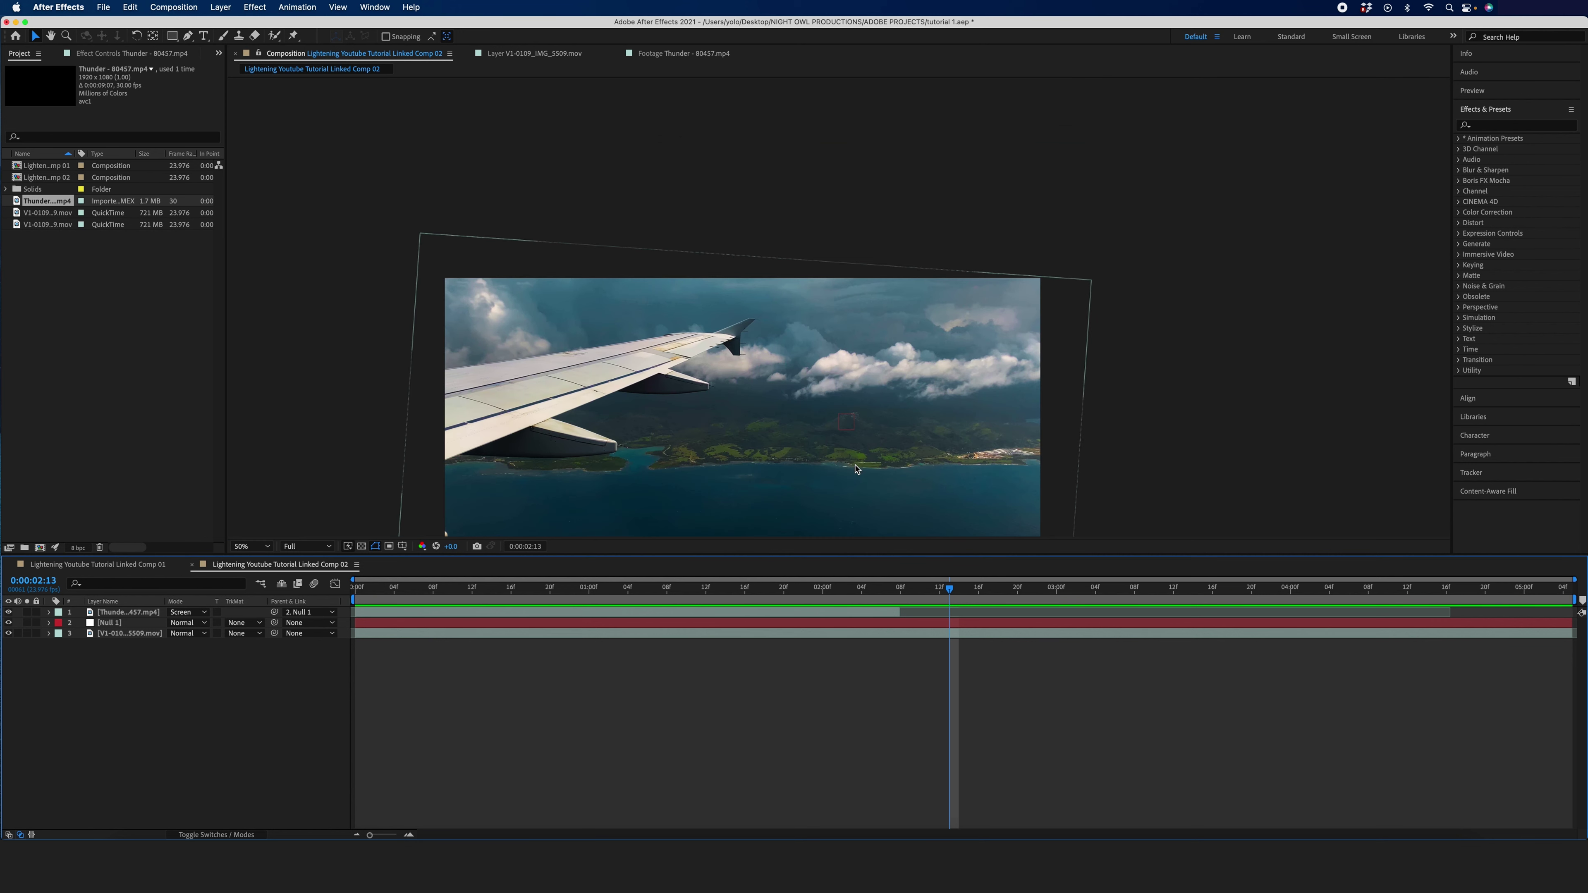
click(267, 547)
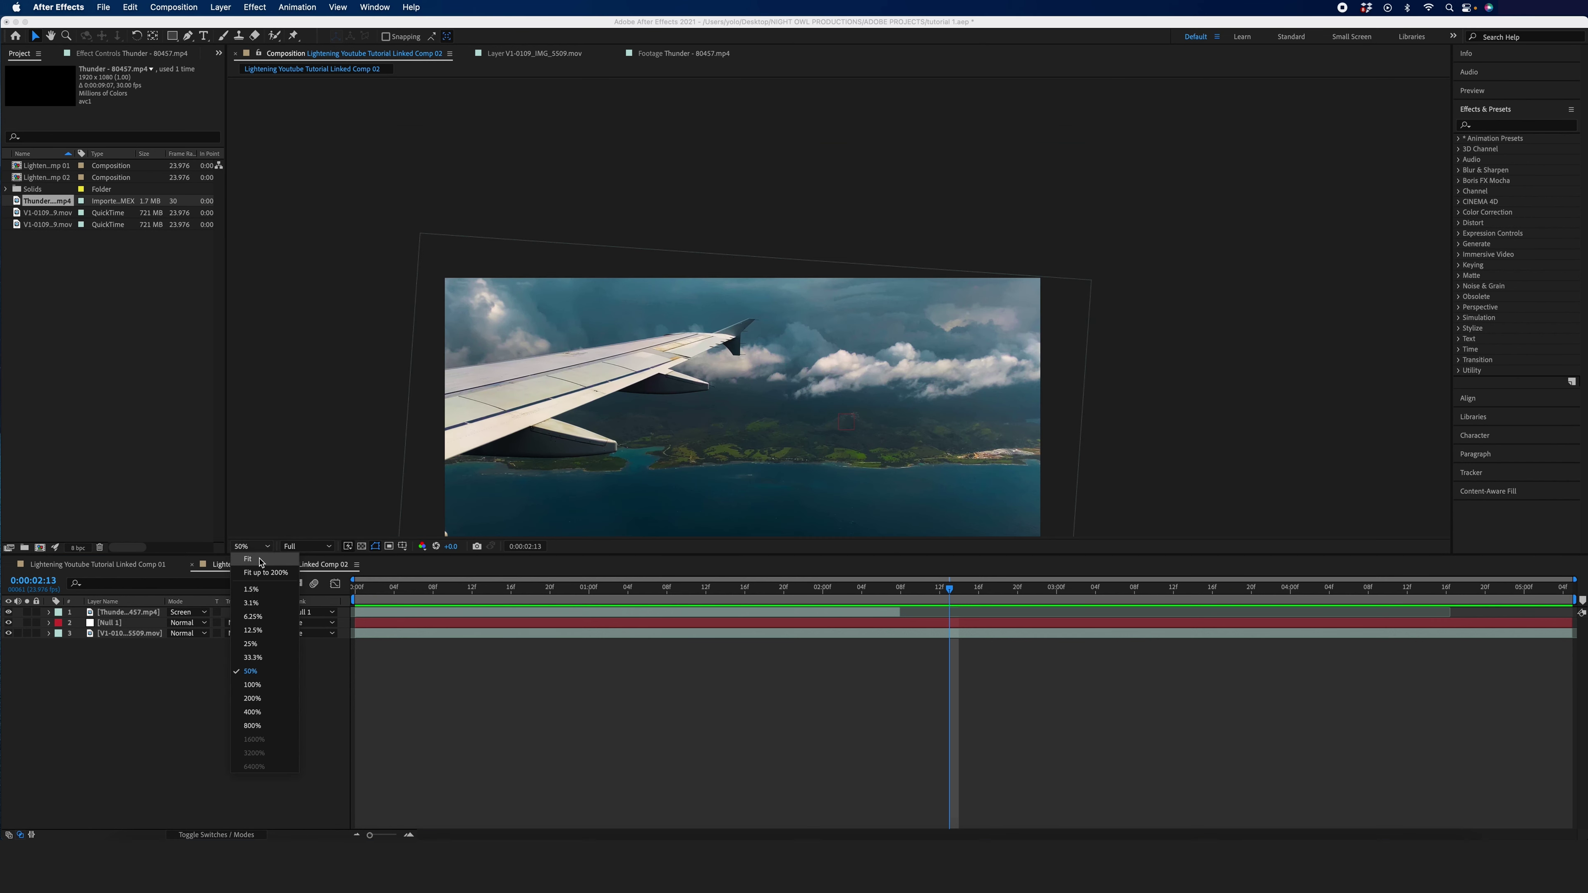
click(263, 558)
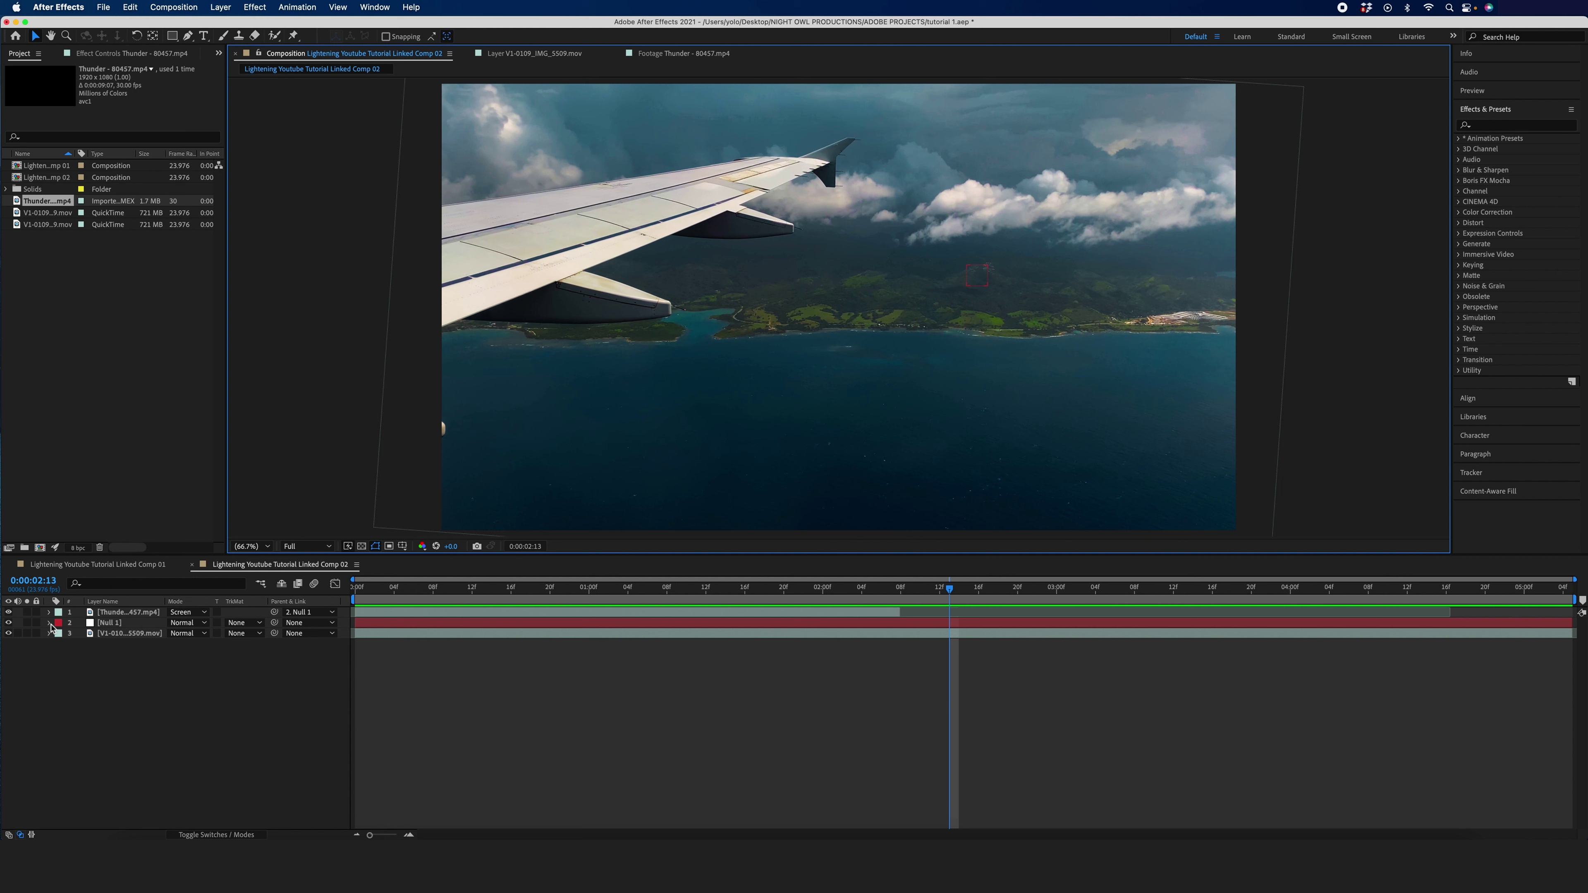
- Remove all Scale keyframes from Null 1 and save the project
click(50, 623)
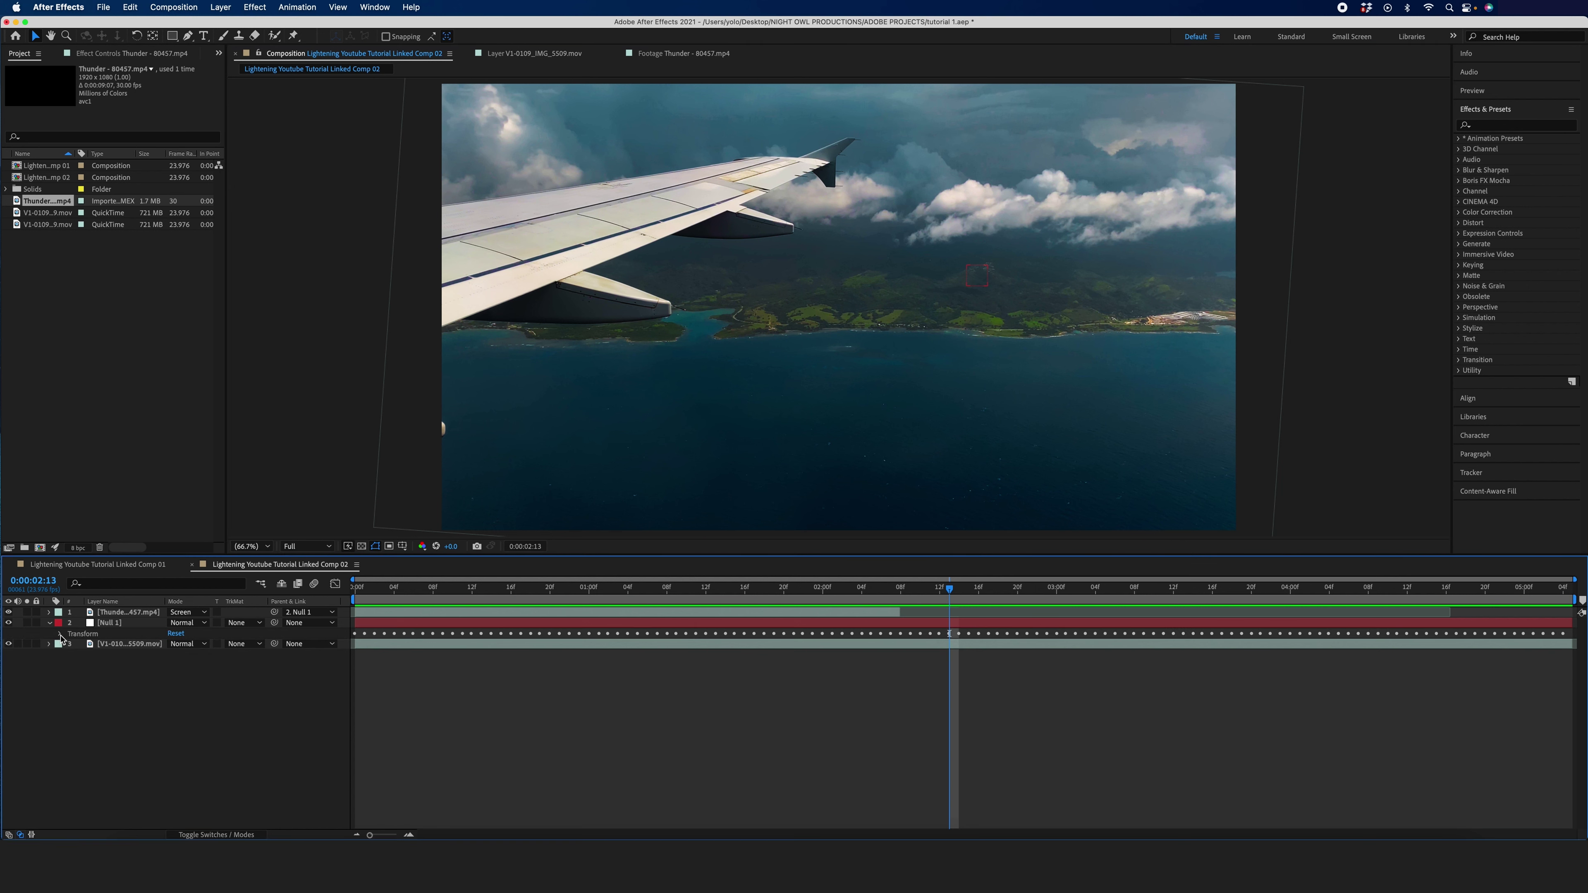
click(60, 633)
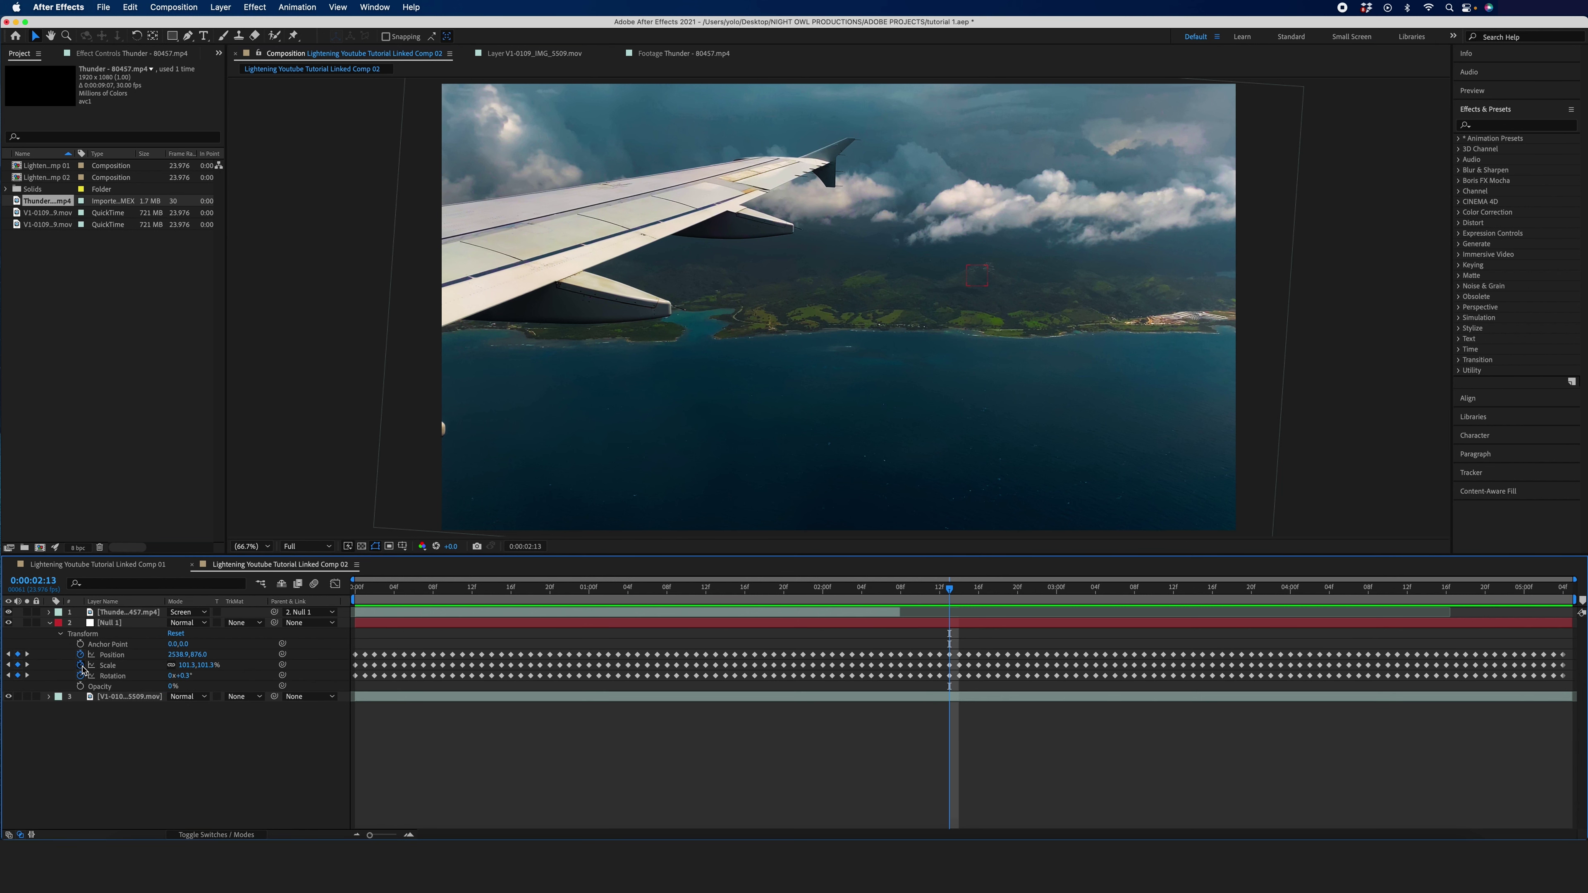
click(82, 665)
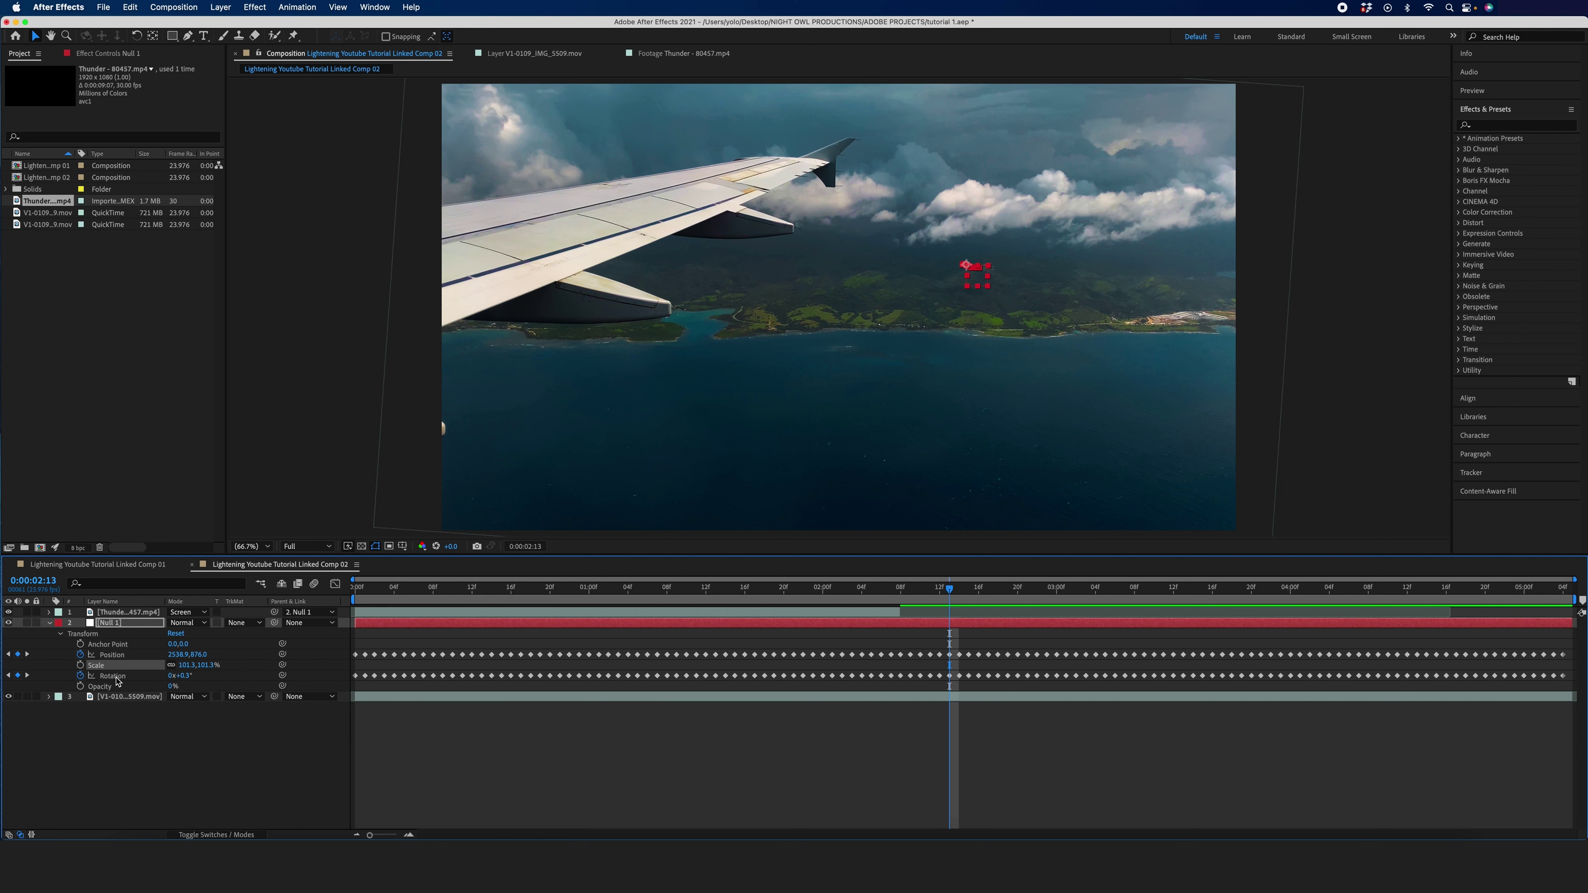
drag(922, 588, 414, 588)
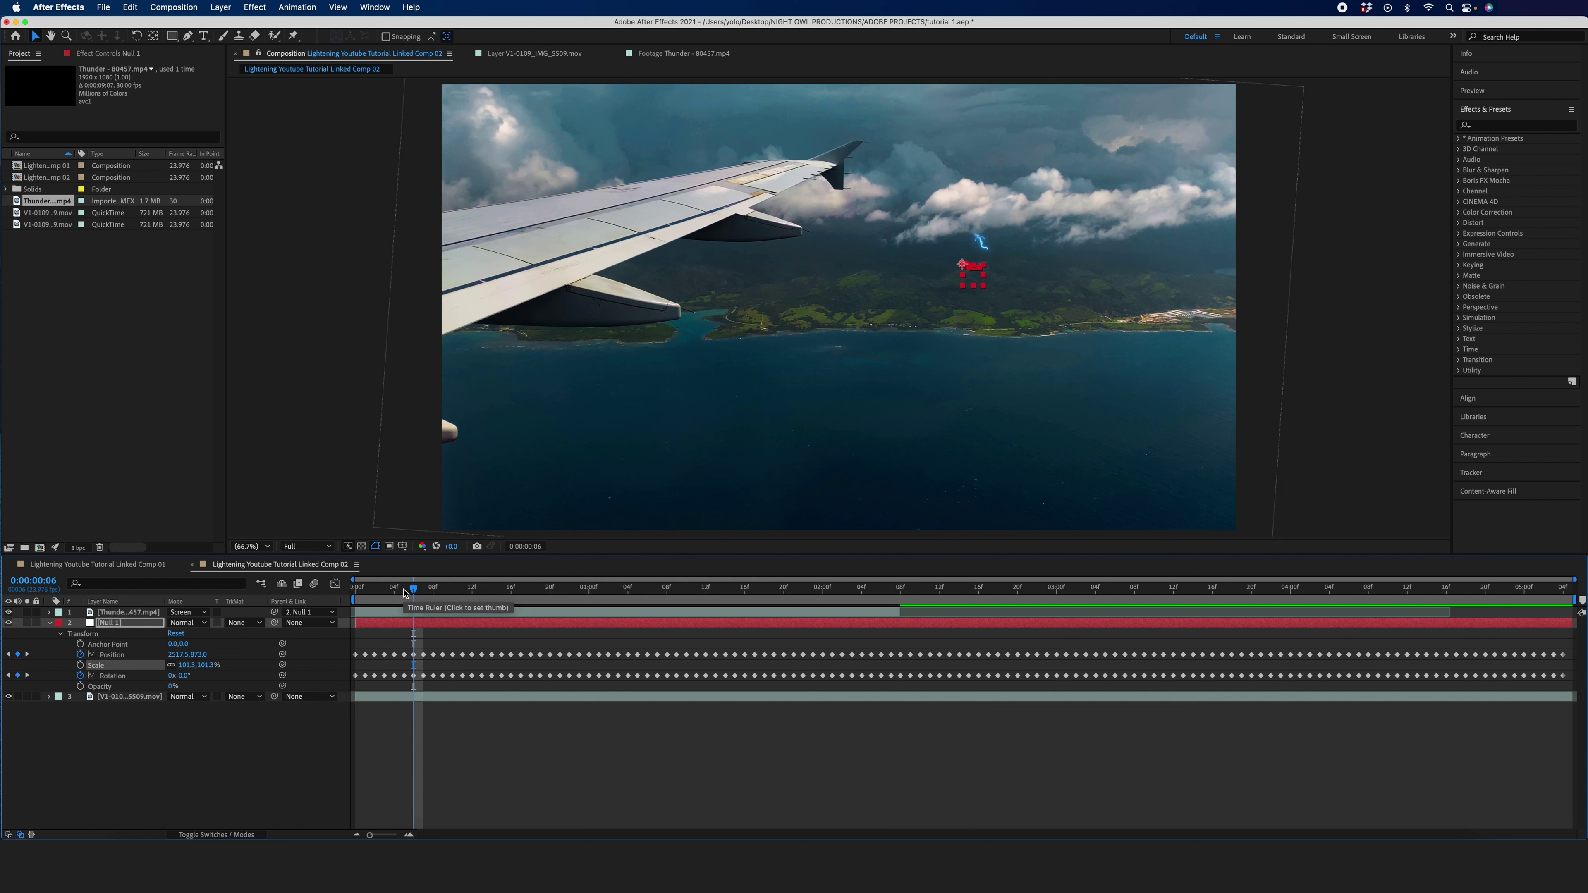
key(super+s)
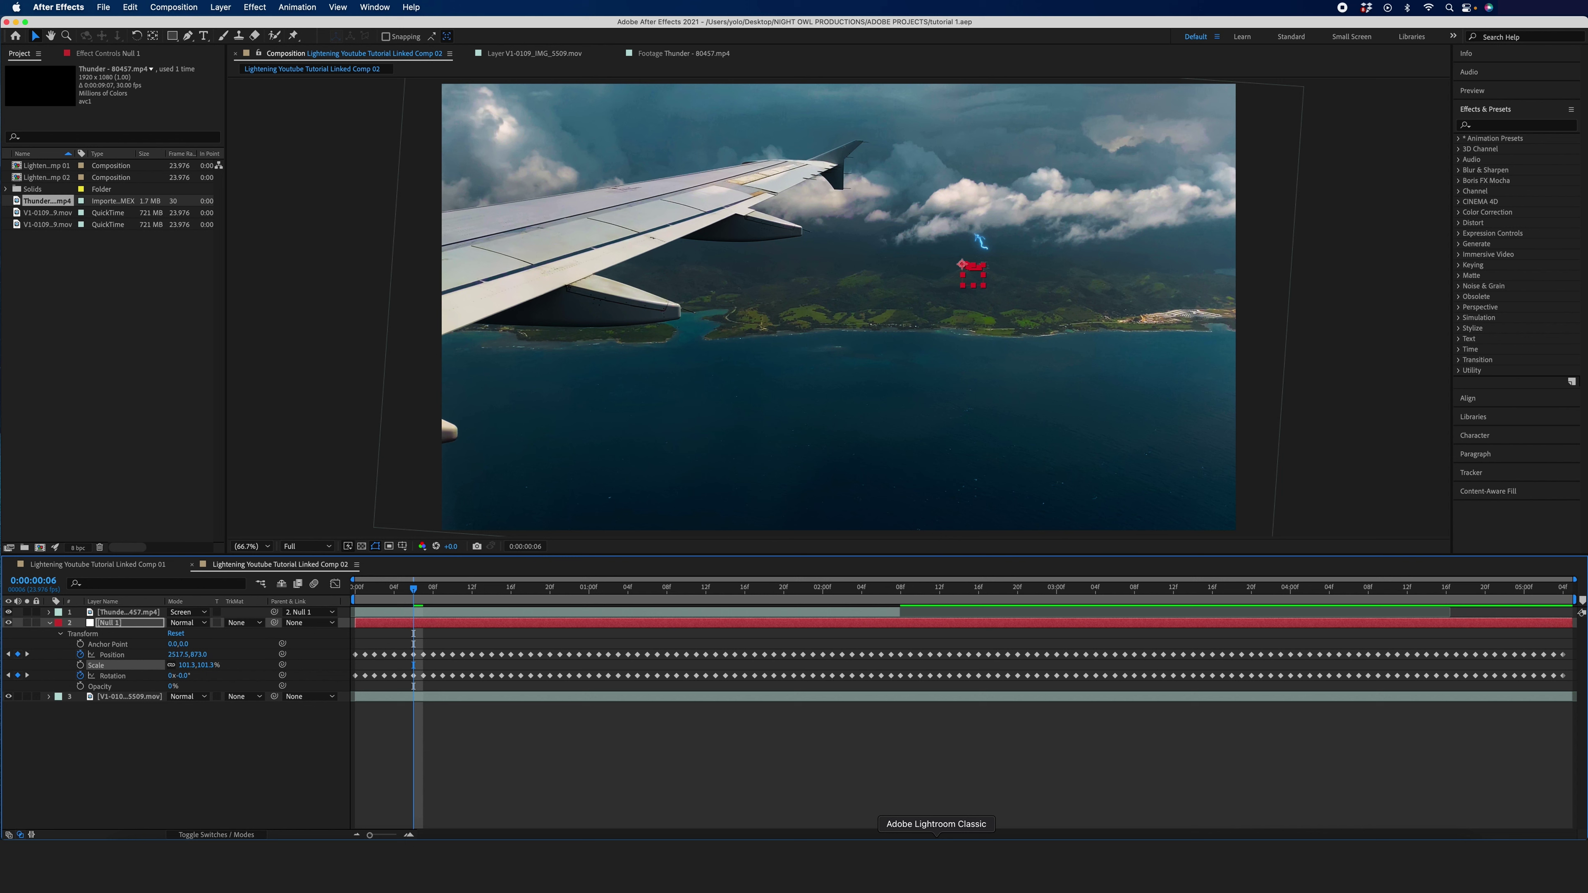
- Switch to Premiere Pro and play through Sequence 02 to review the linked lightning composition
click(776, 867)
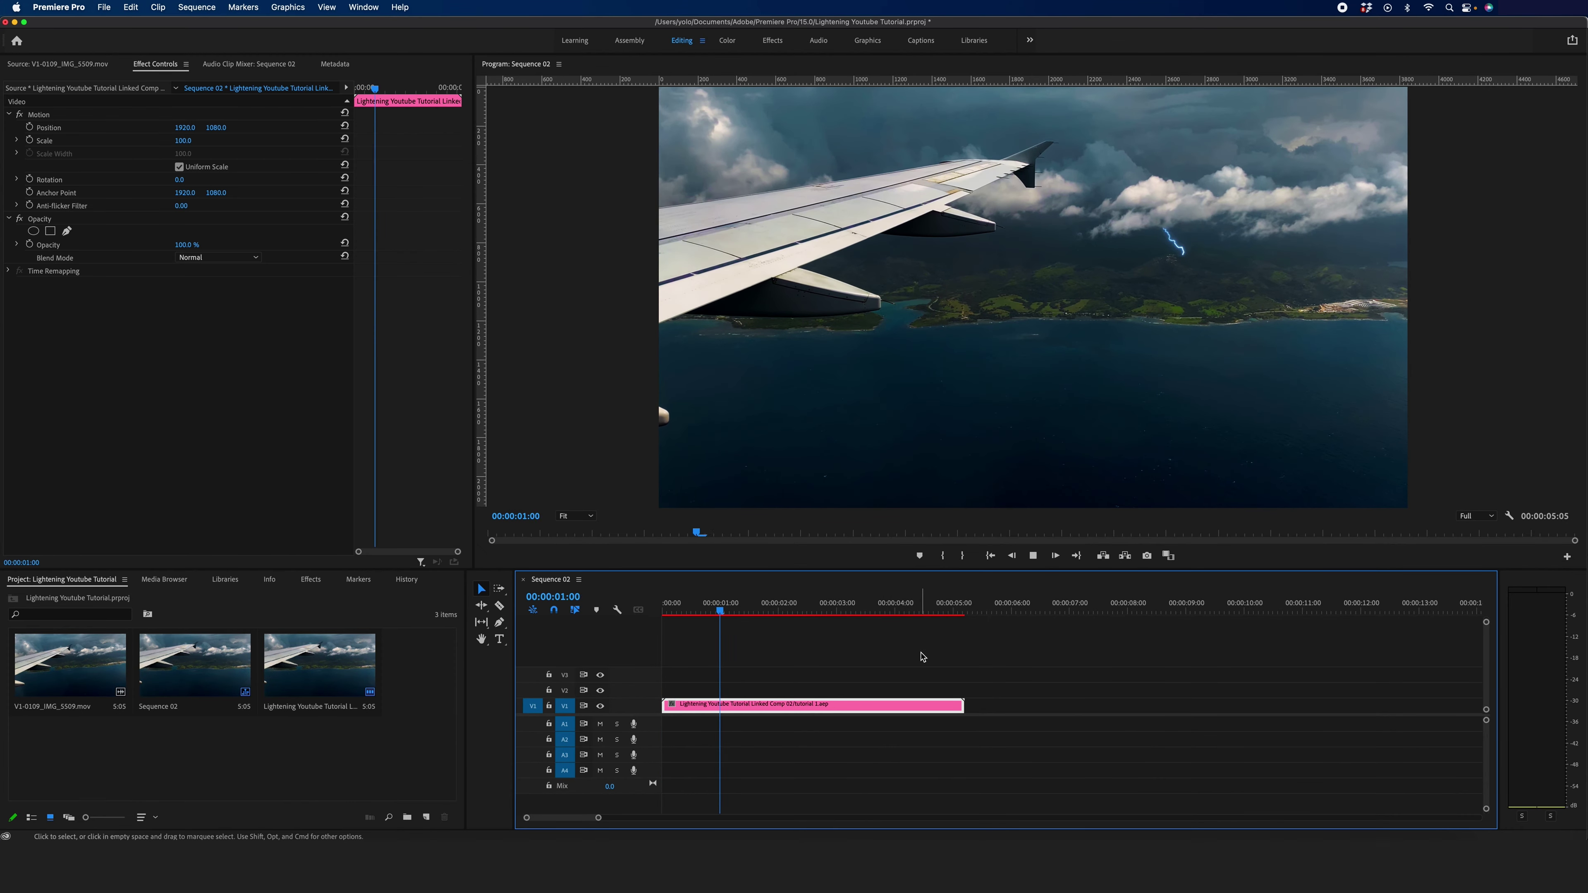
key(space)
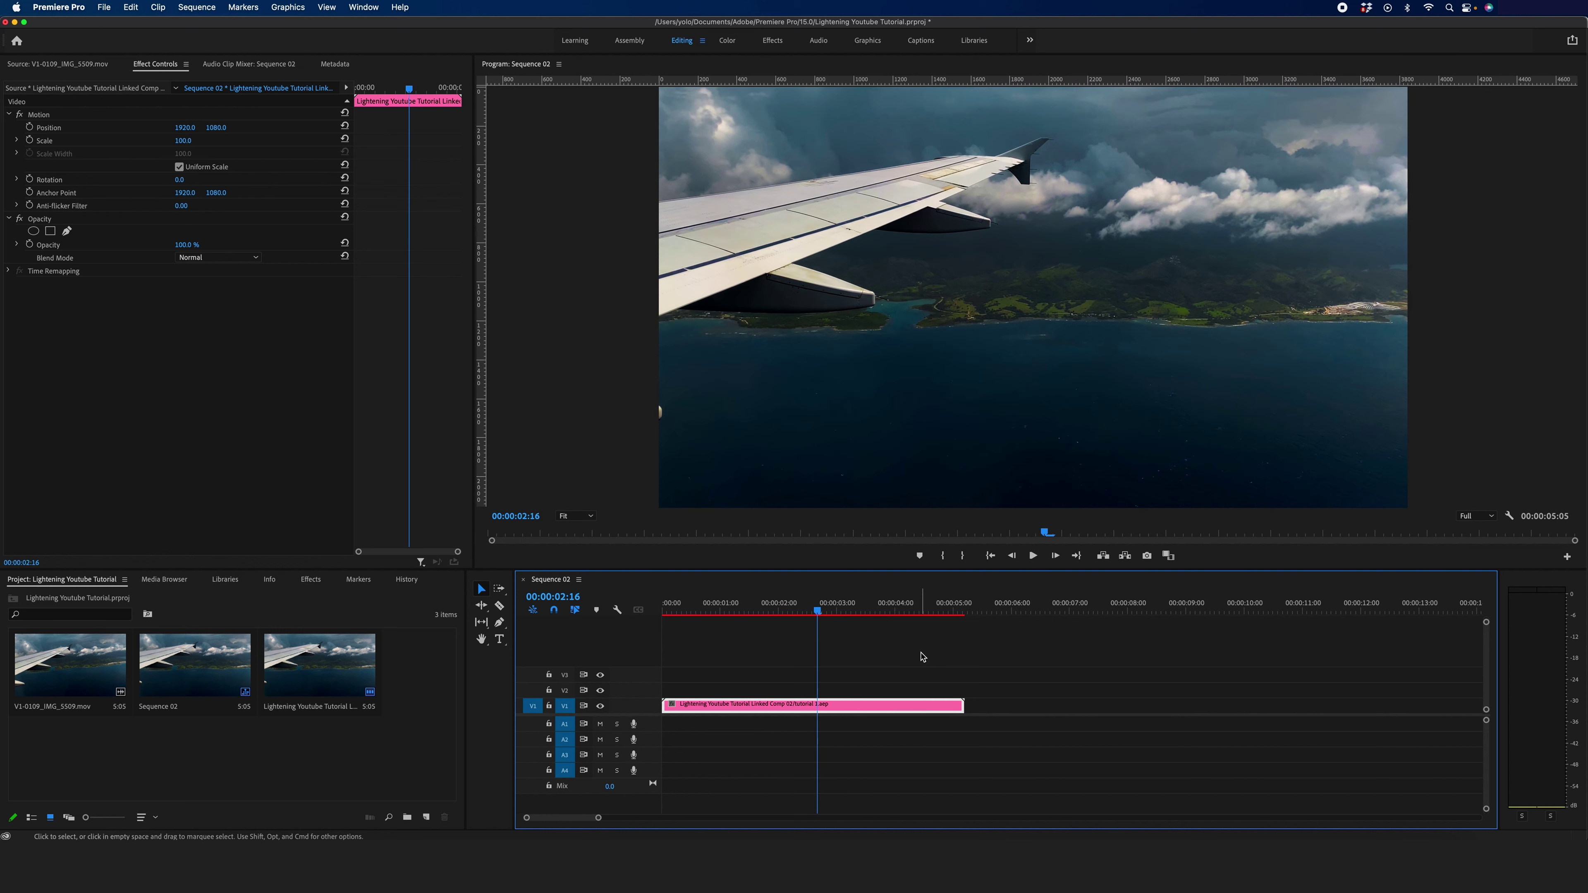
drag(823, 613, 866, 613)
key(j)
key(j)
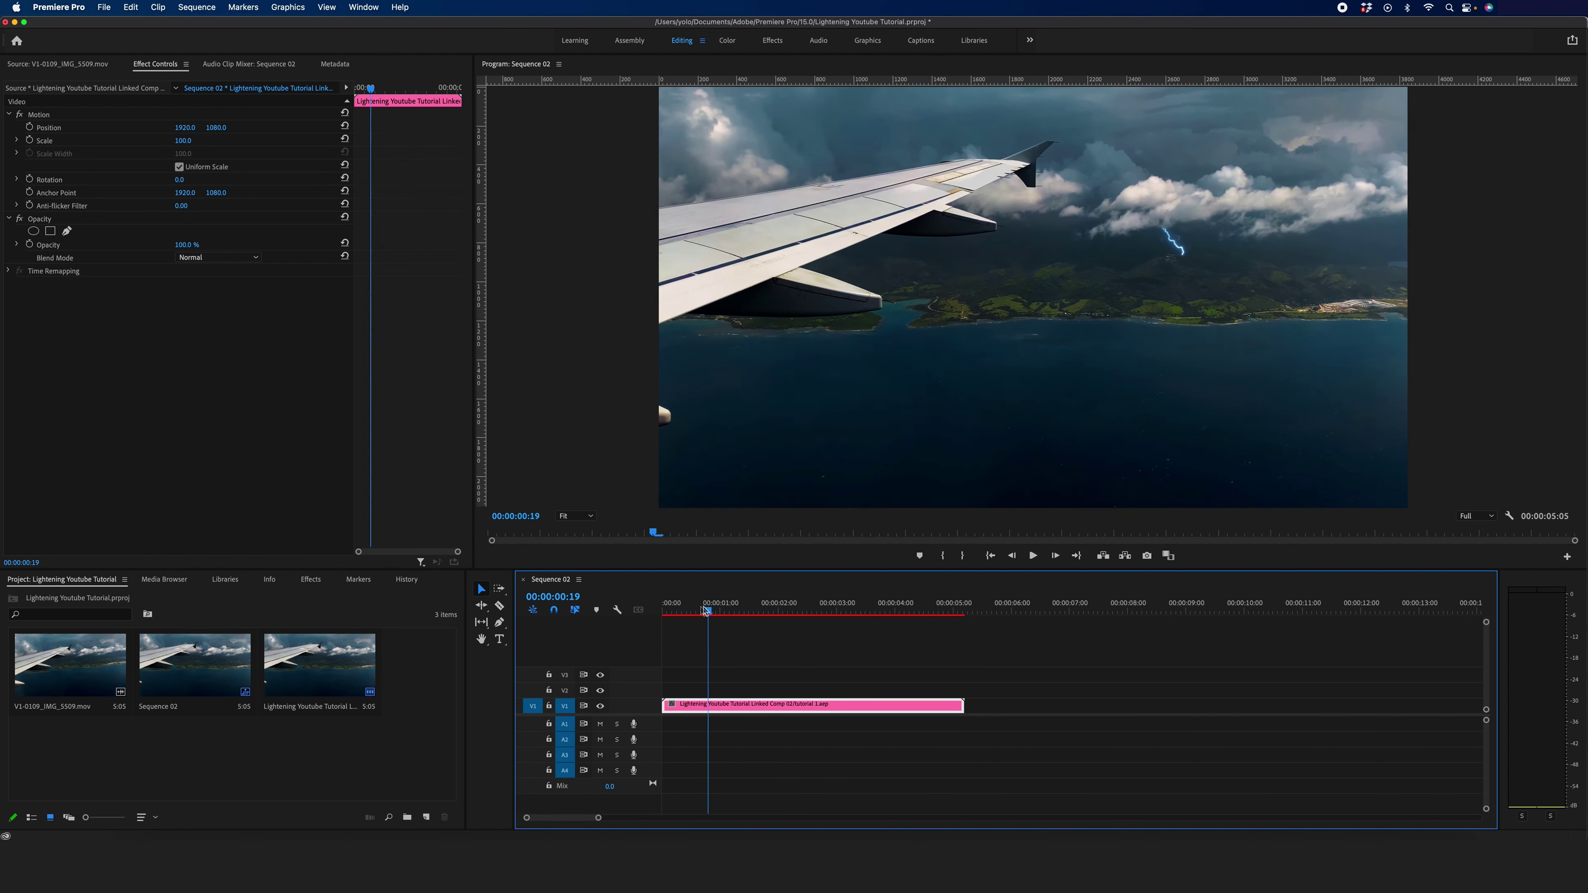
key(k)
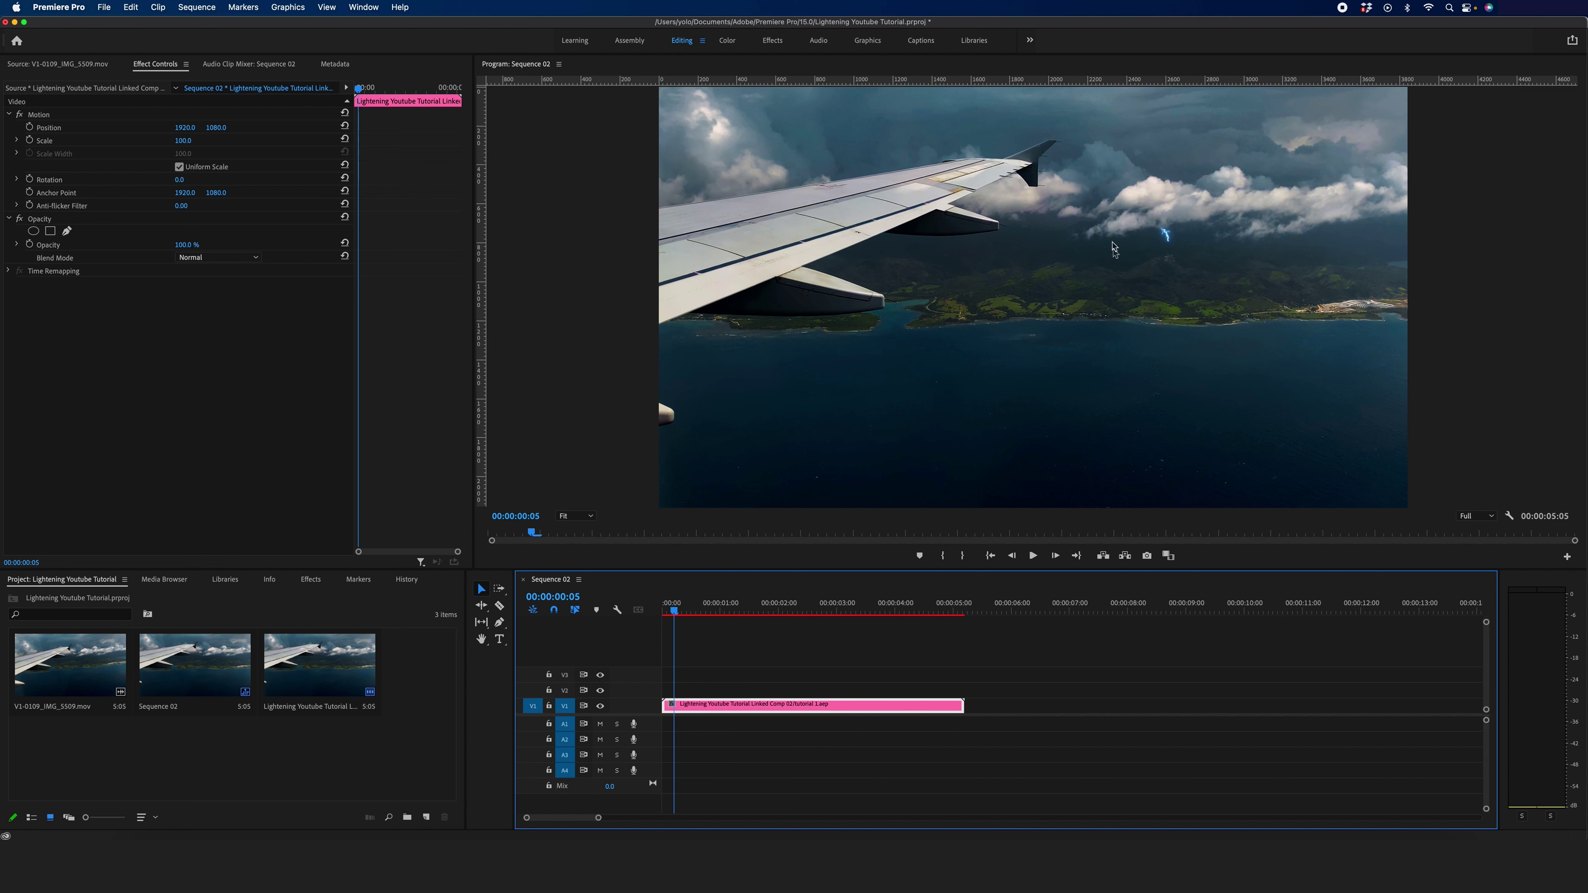
- Park the playhead on the strike at 00:00:00:11 and duplicate the linked composition clip onto track V2
click(680, 611)
drag(681, 613, 689, 611)
drag(746, 707, 743, 689)
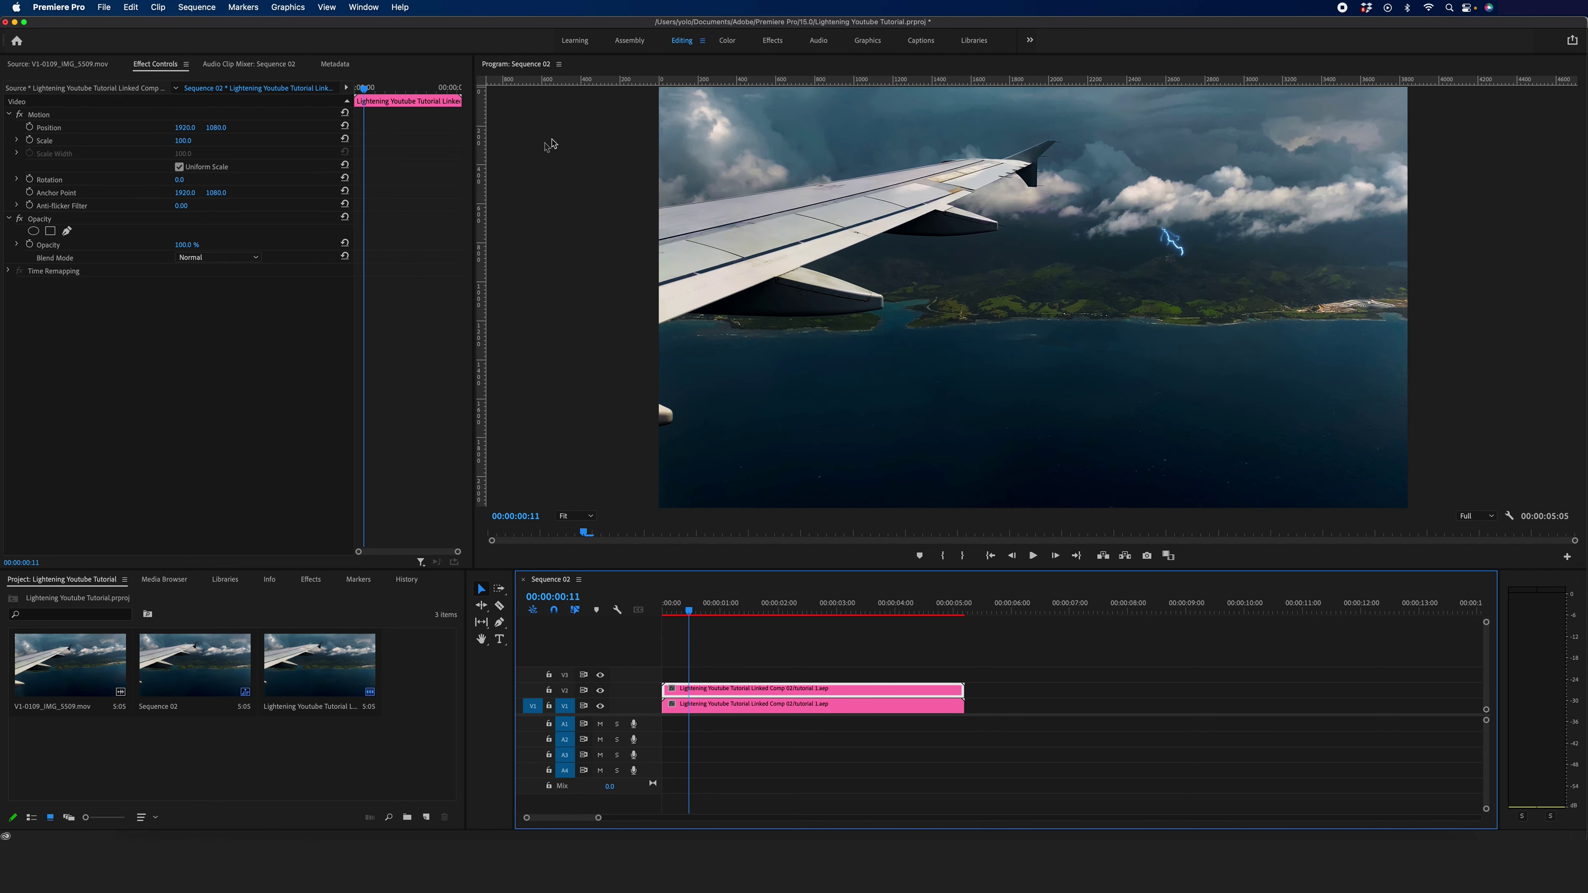
- Raise the Lumetri exposure slightly on the V2 copy of the clip, then return to the Editing workspace
click(728, 42)
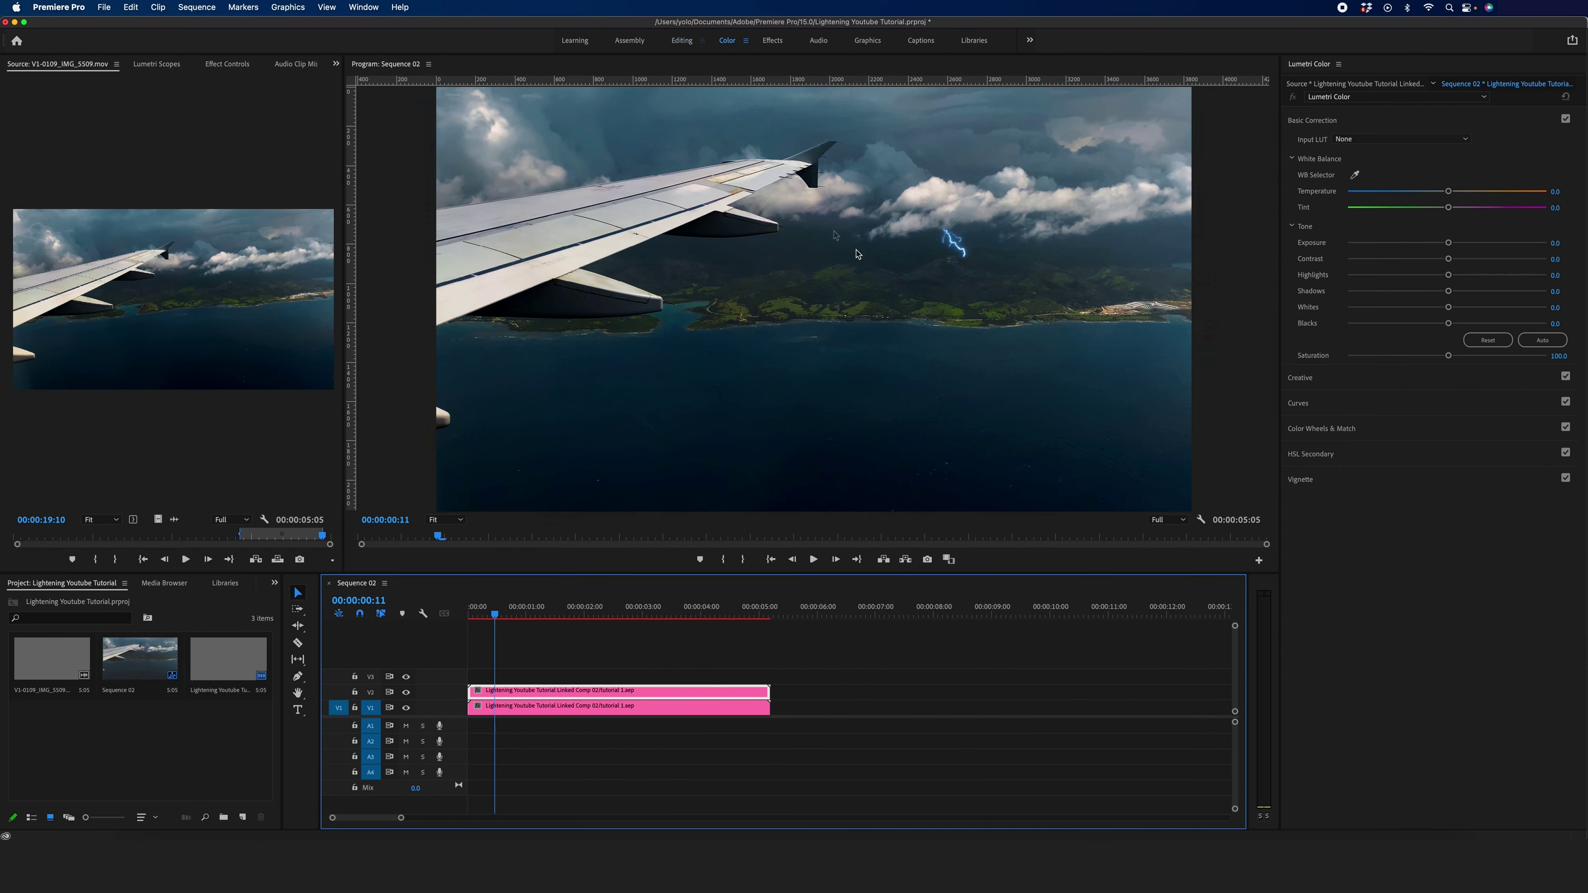
click(1448, 244)
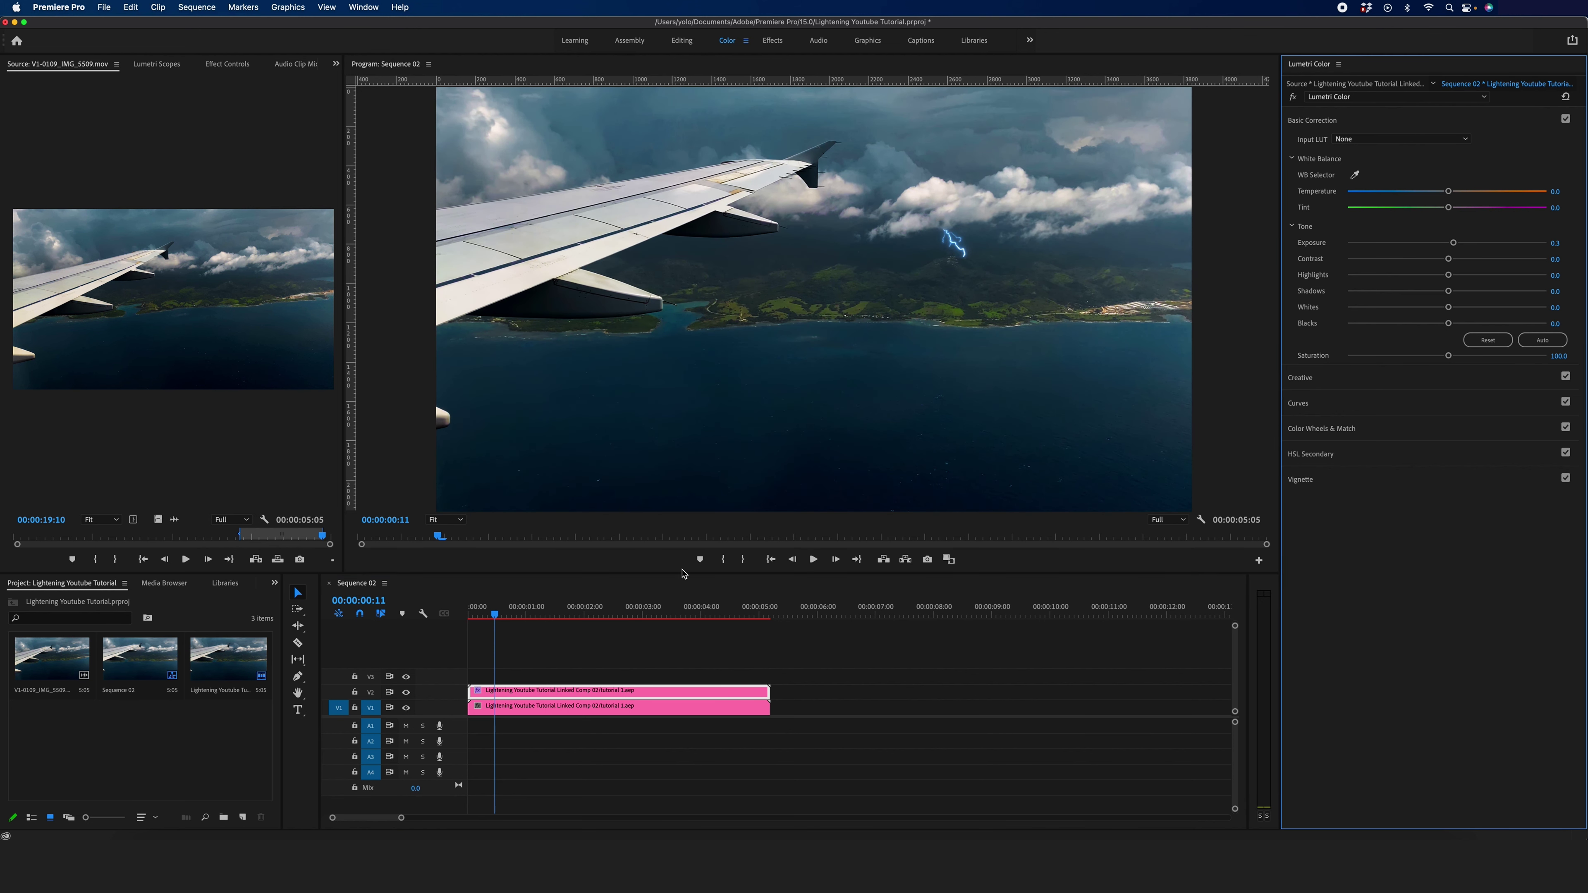
click(678, 40)
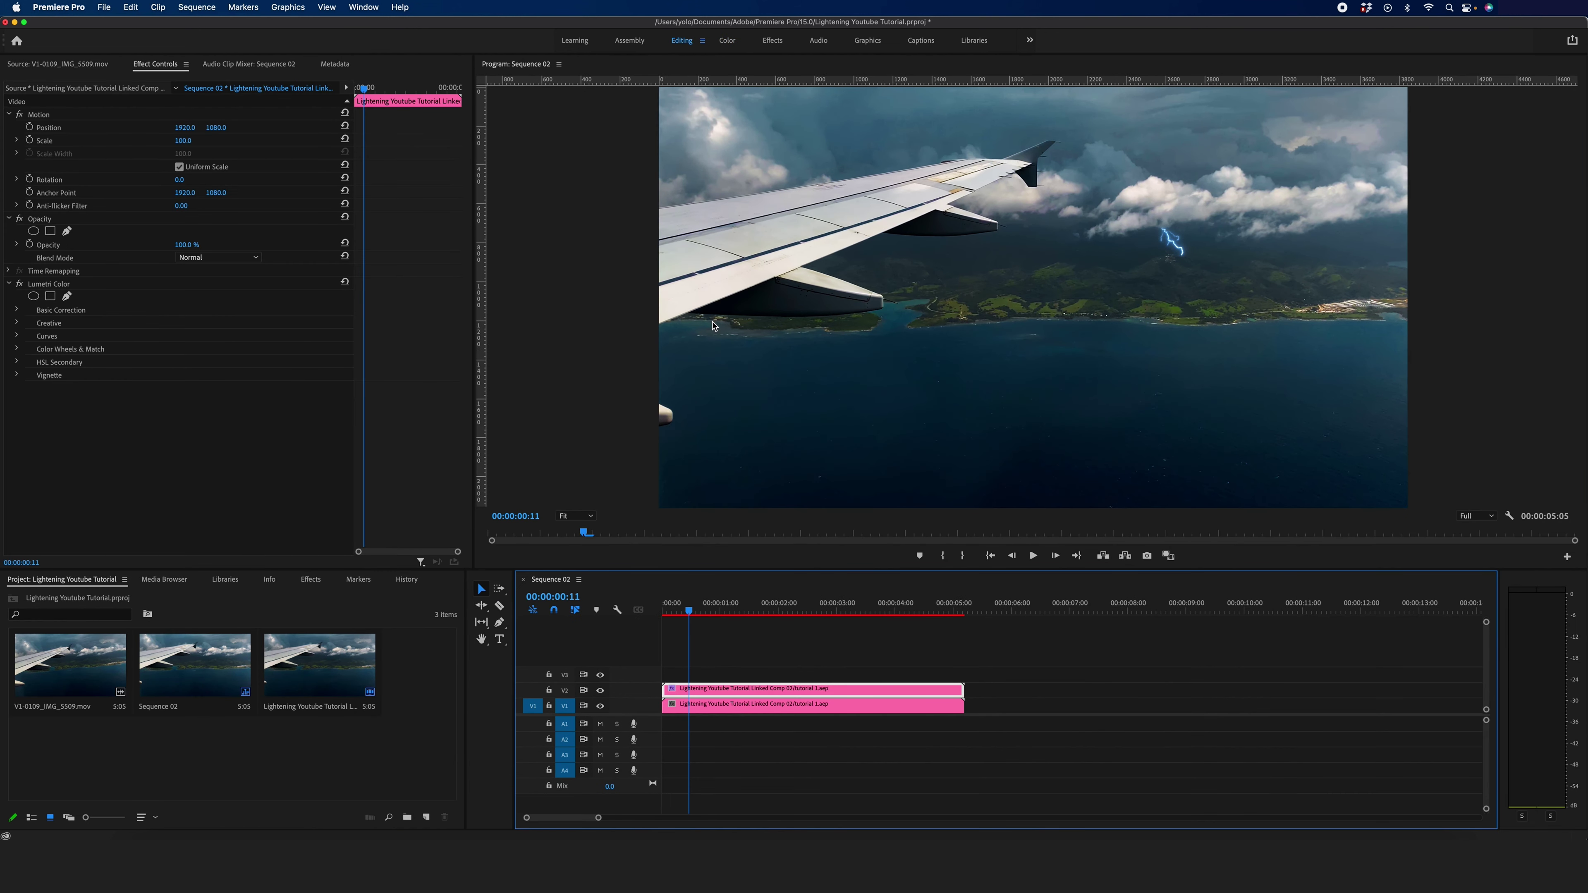
- Add an elliptical mask to the V2 clip's Lumetri Color effect and shape it into a wide, flat oval around the lightning
click(33, 296)
drag(1024, 262, 1153, 214)
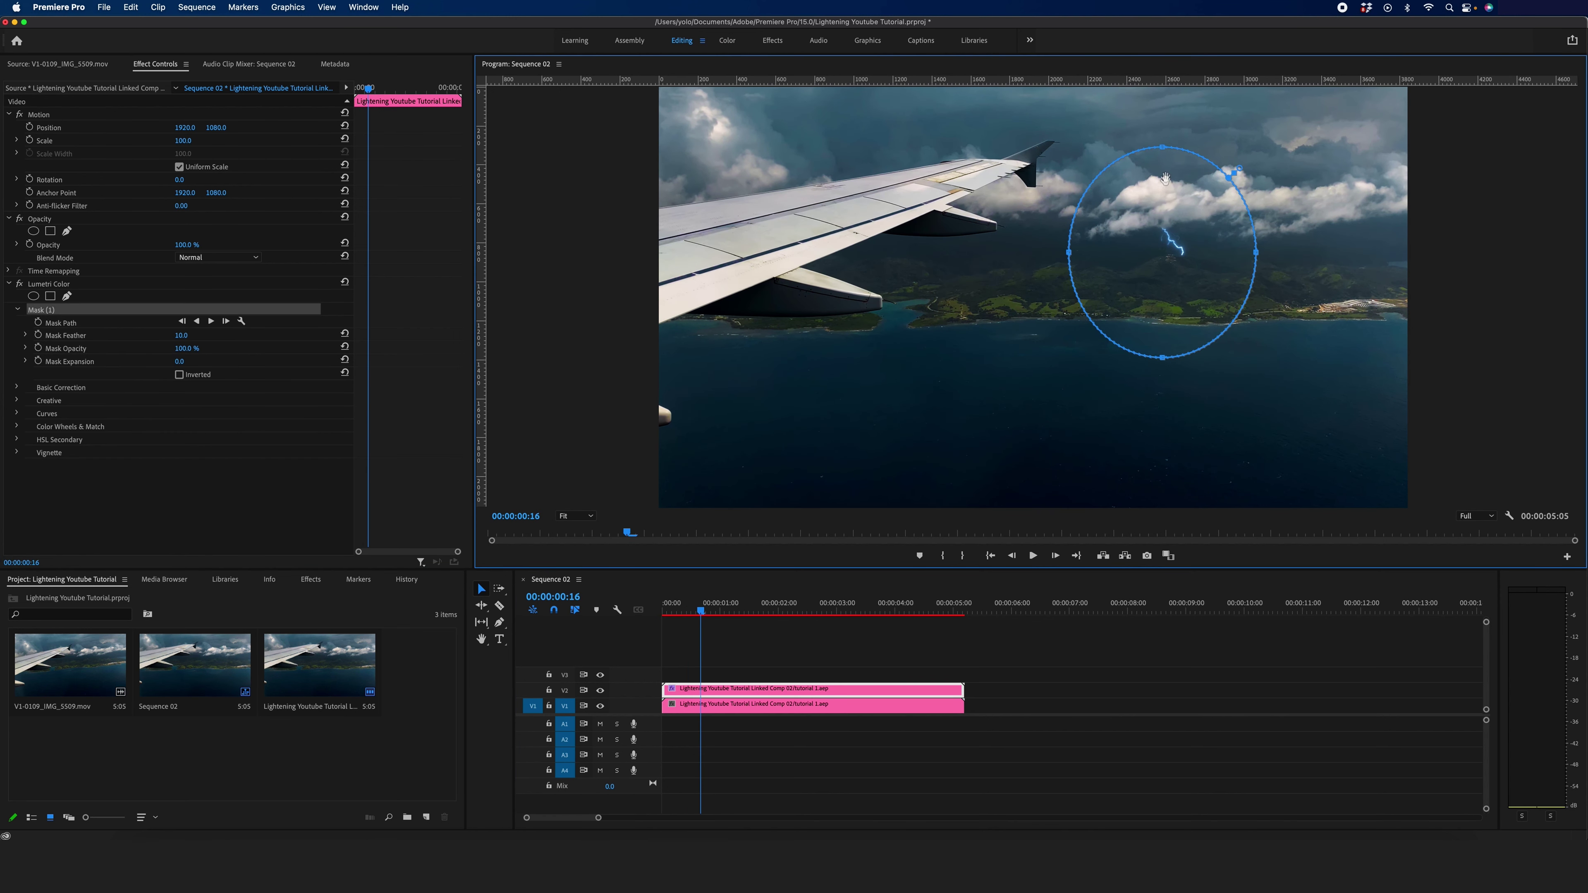
drag(1162, 143, 1167, 222)
drag(1162, 358, 1192, 241)
drag(1096, 240, 1119, 248)
drag(1274, 245, 1160, 246)
- Set the Lumetri mask's feather to 118 and return the playhead to the start of the sequence
drag(181, 335, 185, 335)
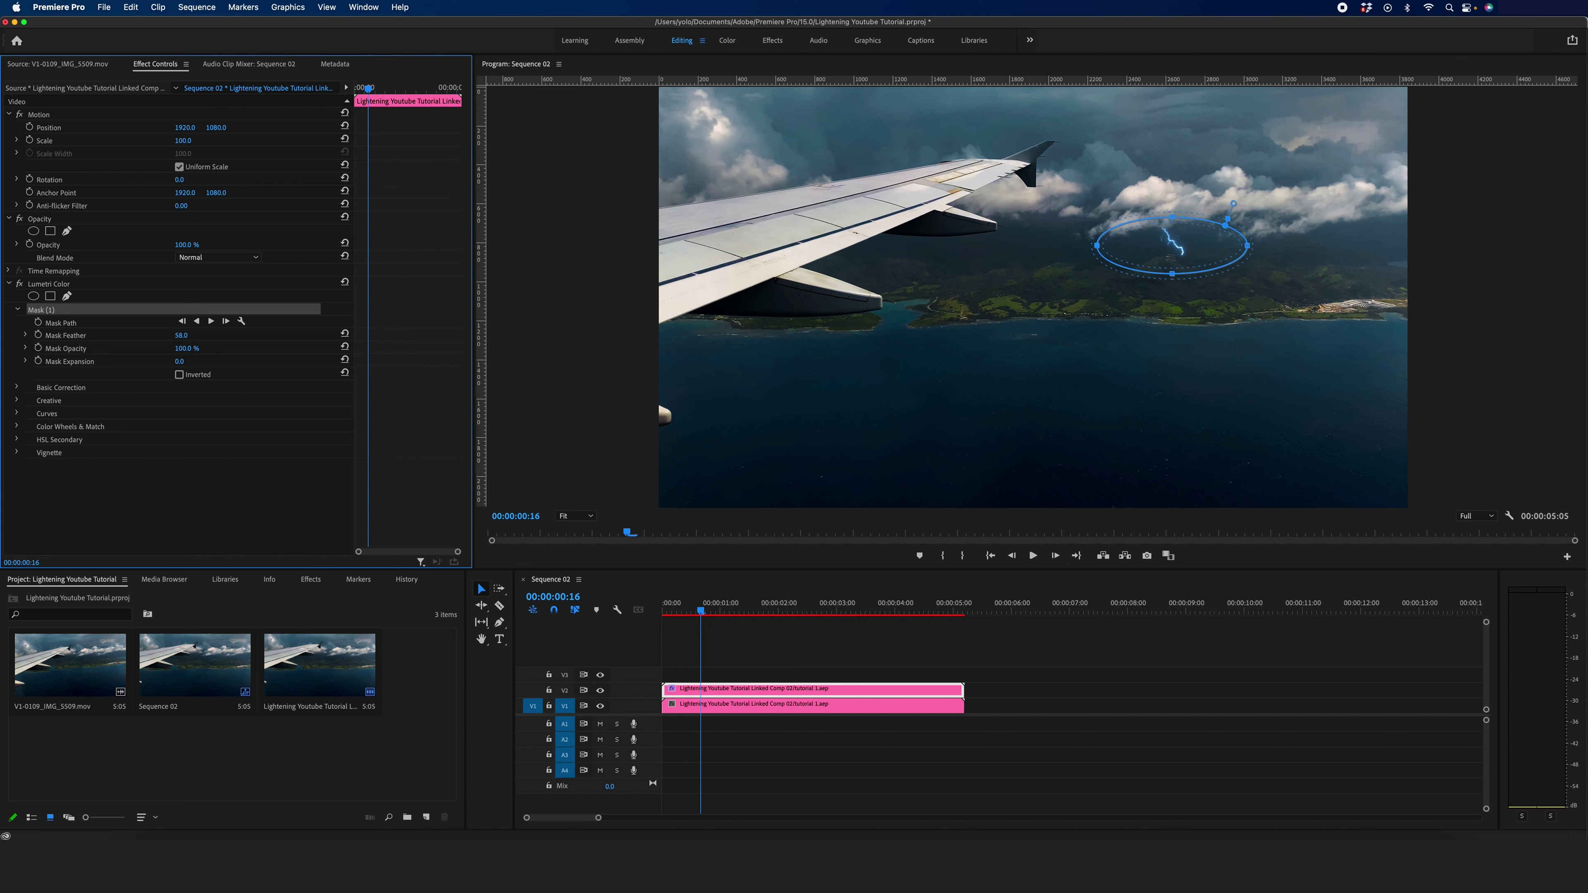
drag(184, 336, 179, 335)
click(663, 617)
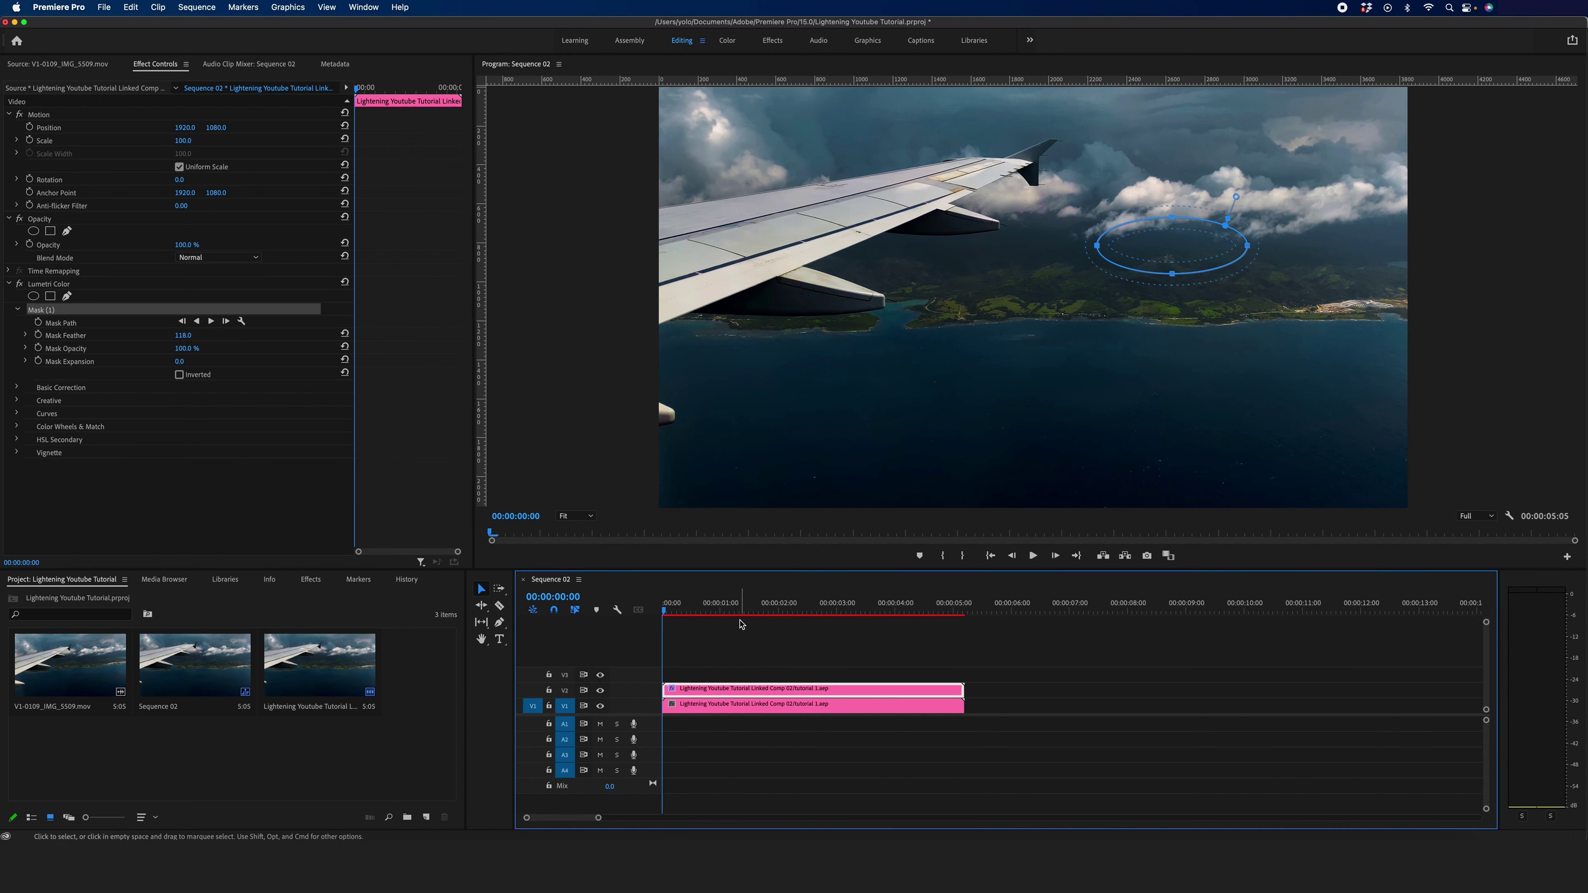
- Play and scrub through the strike up to 00:00:00:18 to check the masked glow on the V2 clip
click(734, 703)
click(734, 688)
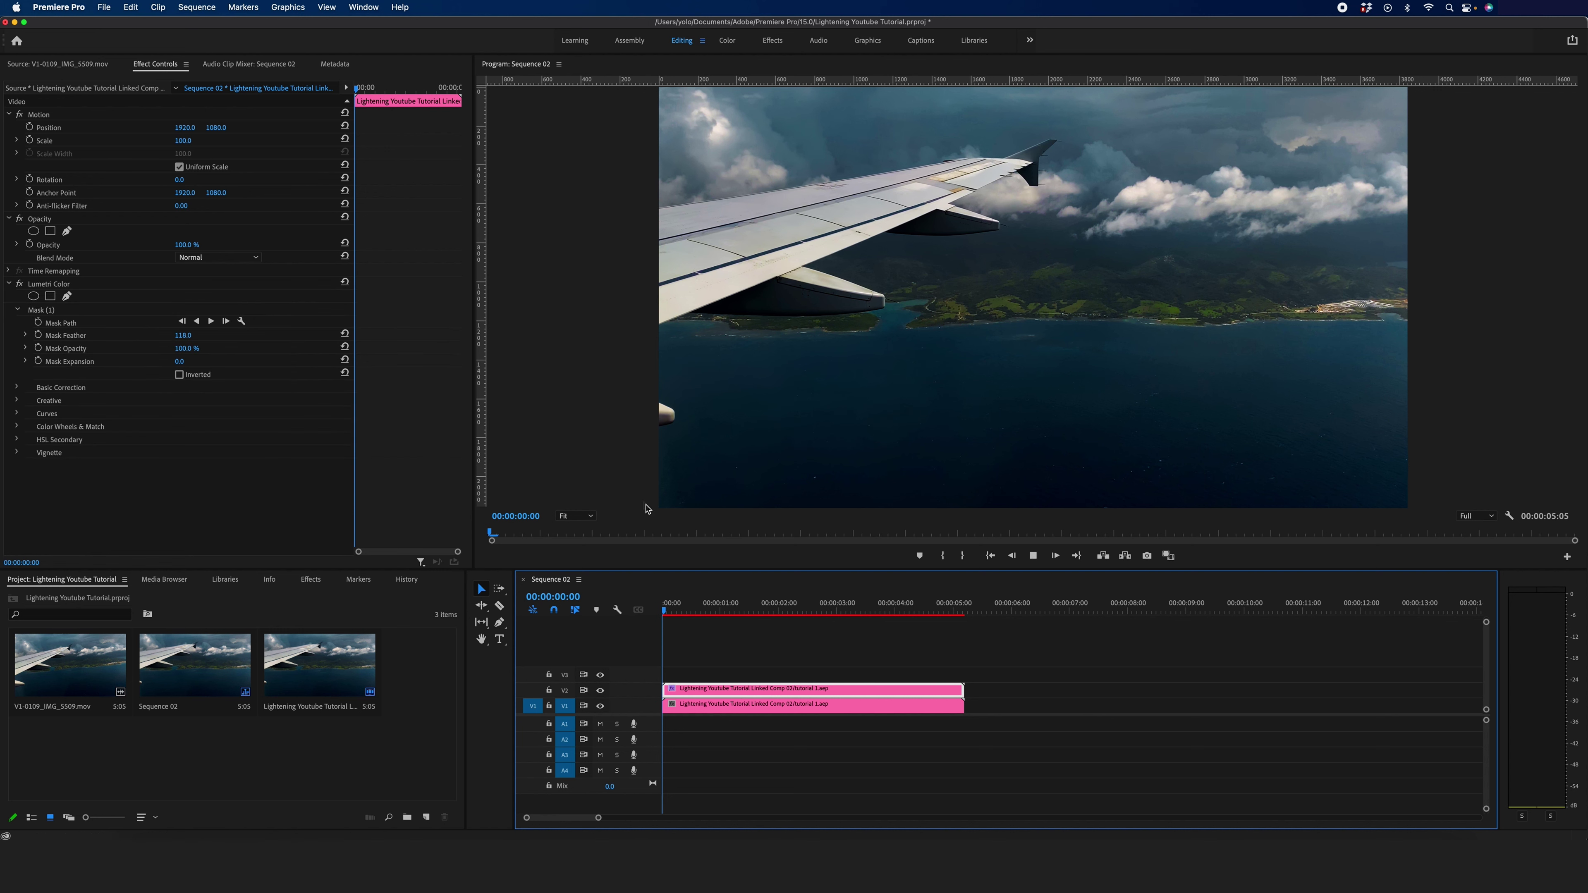
key(space)
drag(720, 610, 696, 610)
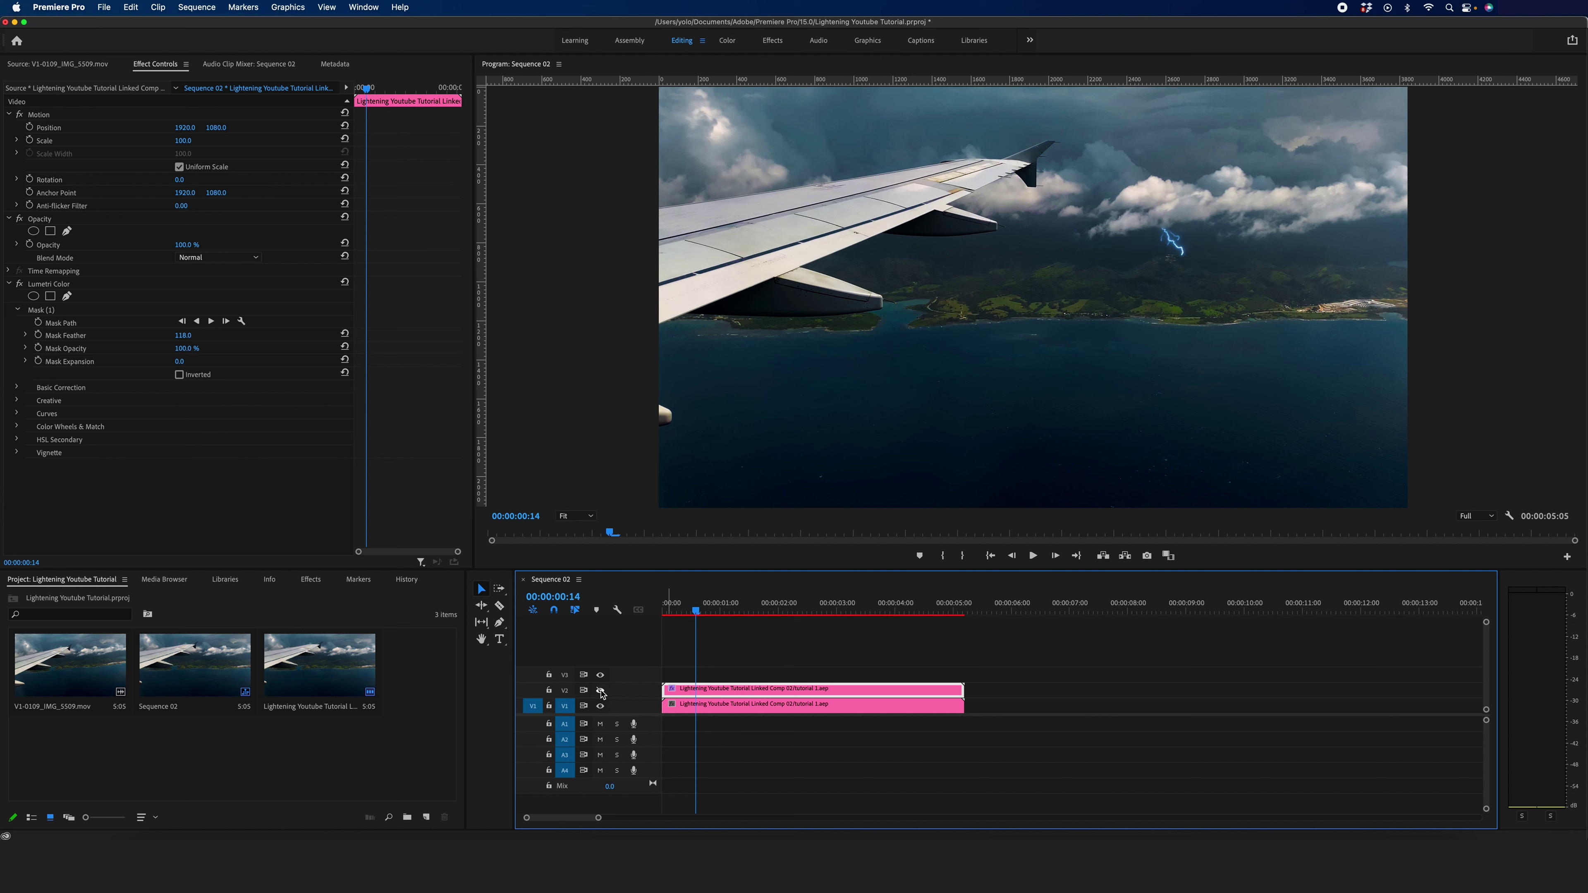
click(705, 608)
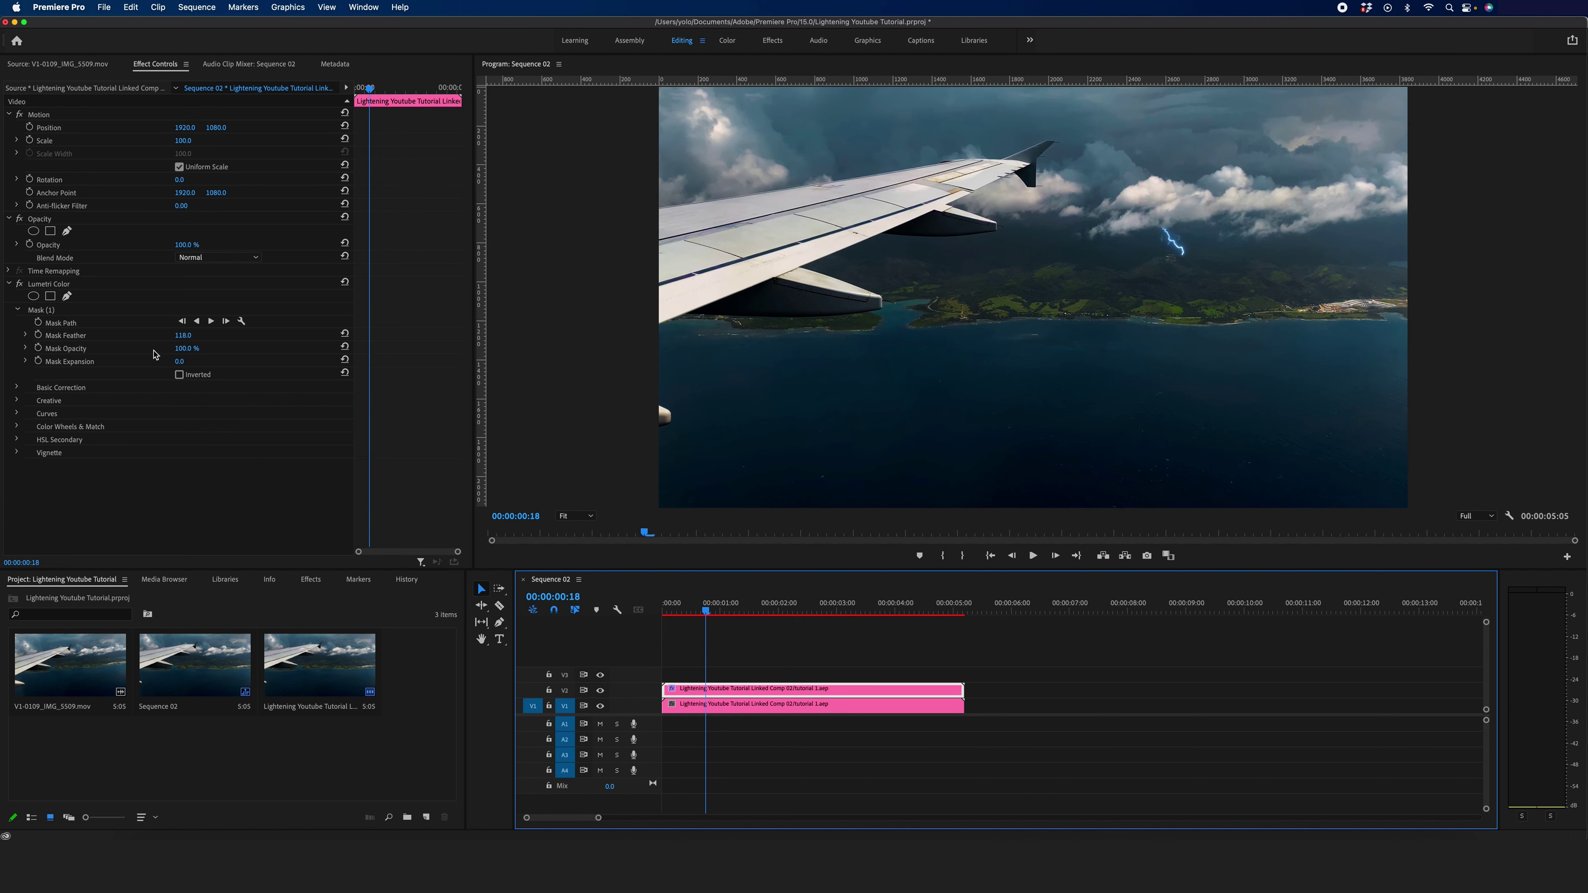
- Set the Lumetri mask's feather to 230 and toggle V2's visibility at 00:00:00:22 to compare the glow
drag(182, 336, 188, 335)
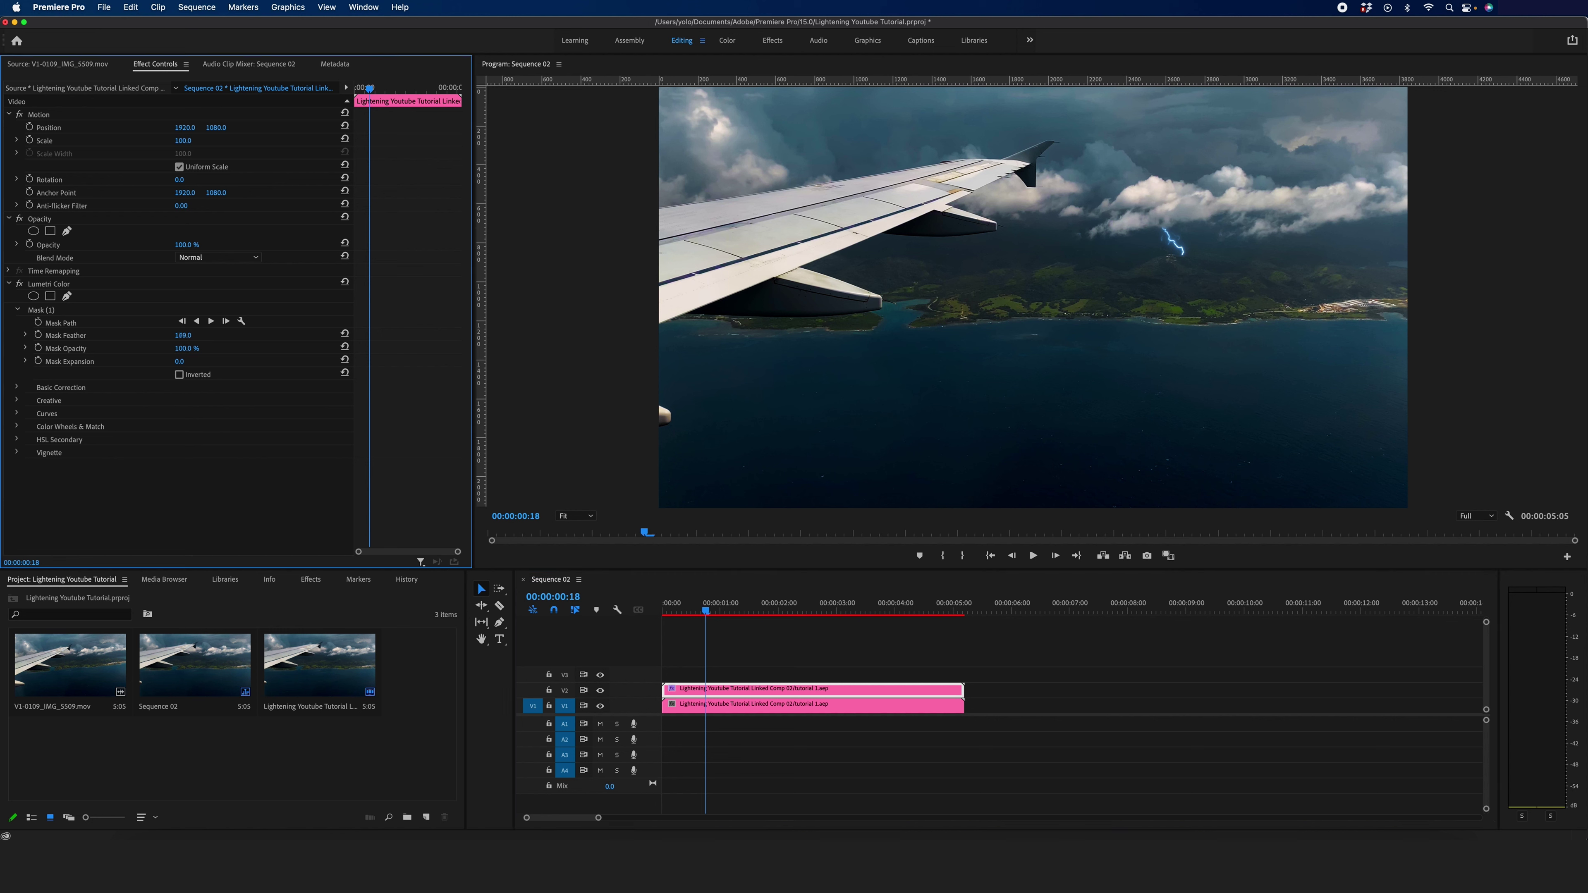
click(679, 671)
key(Right)
key(Right)
key(Right)
key(Right)
click(601, 691)
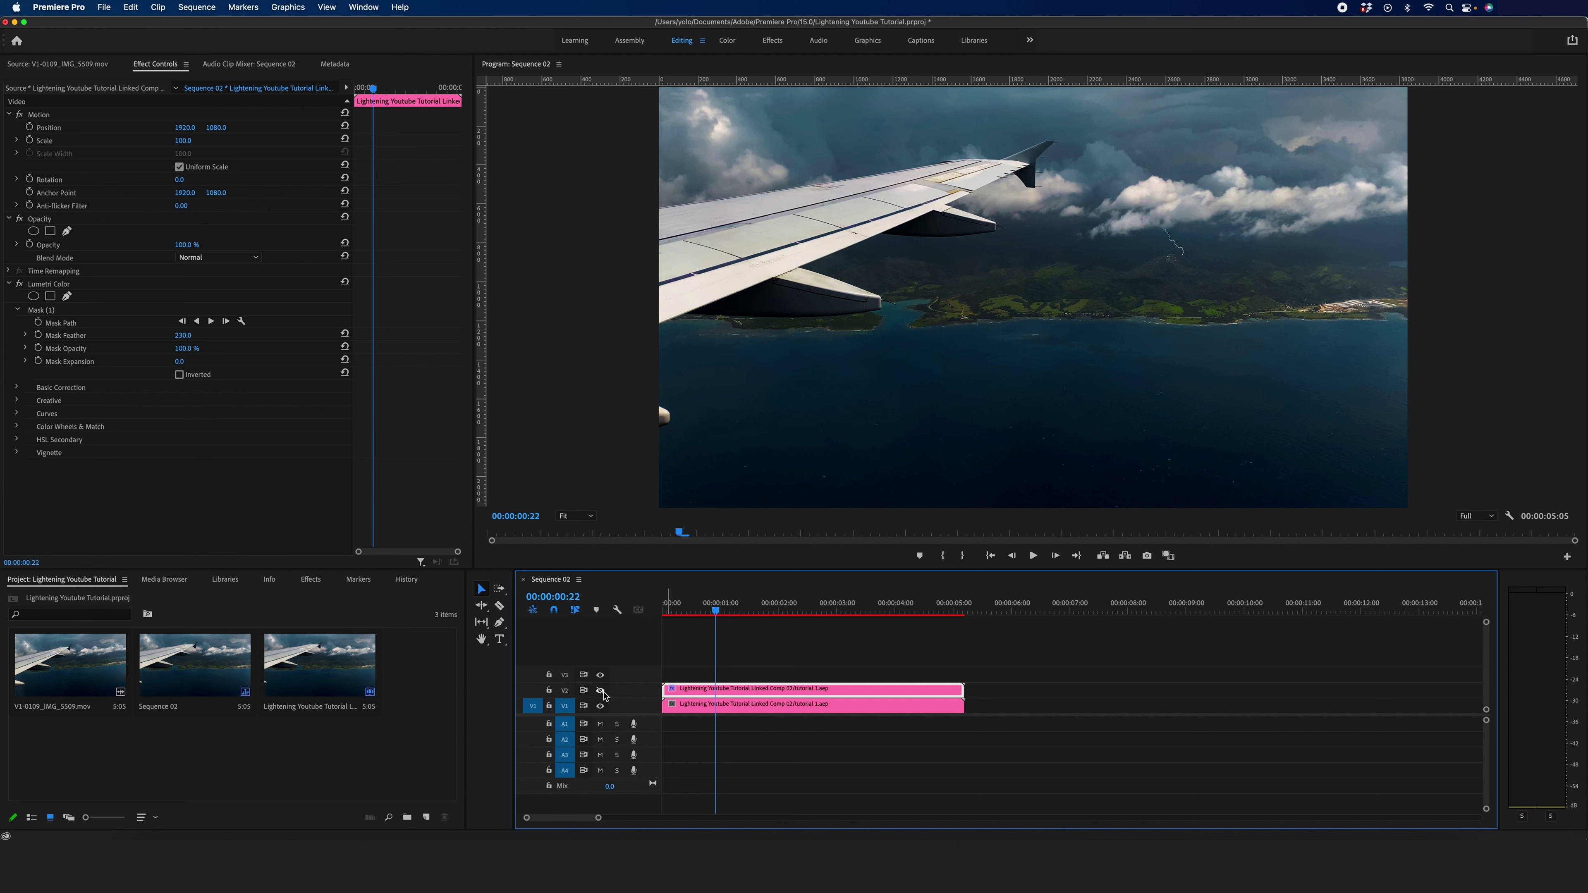
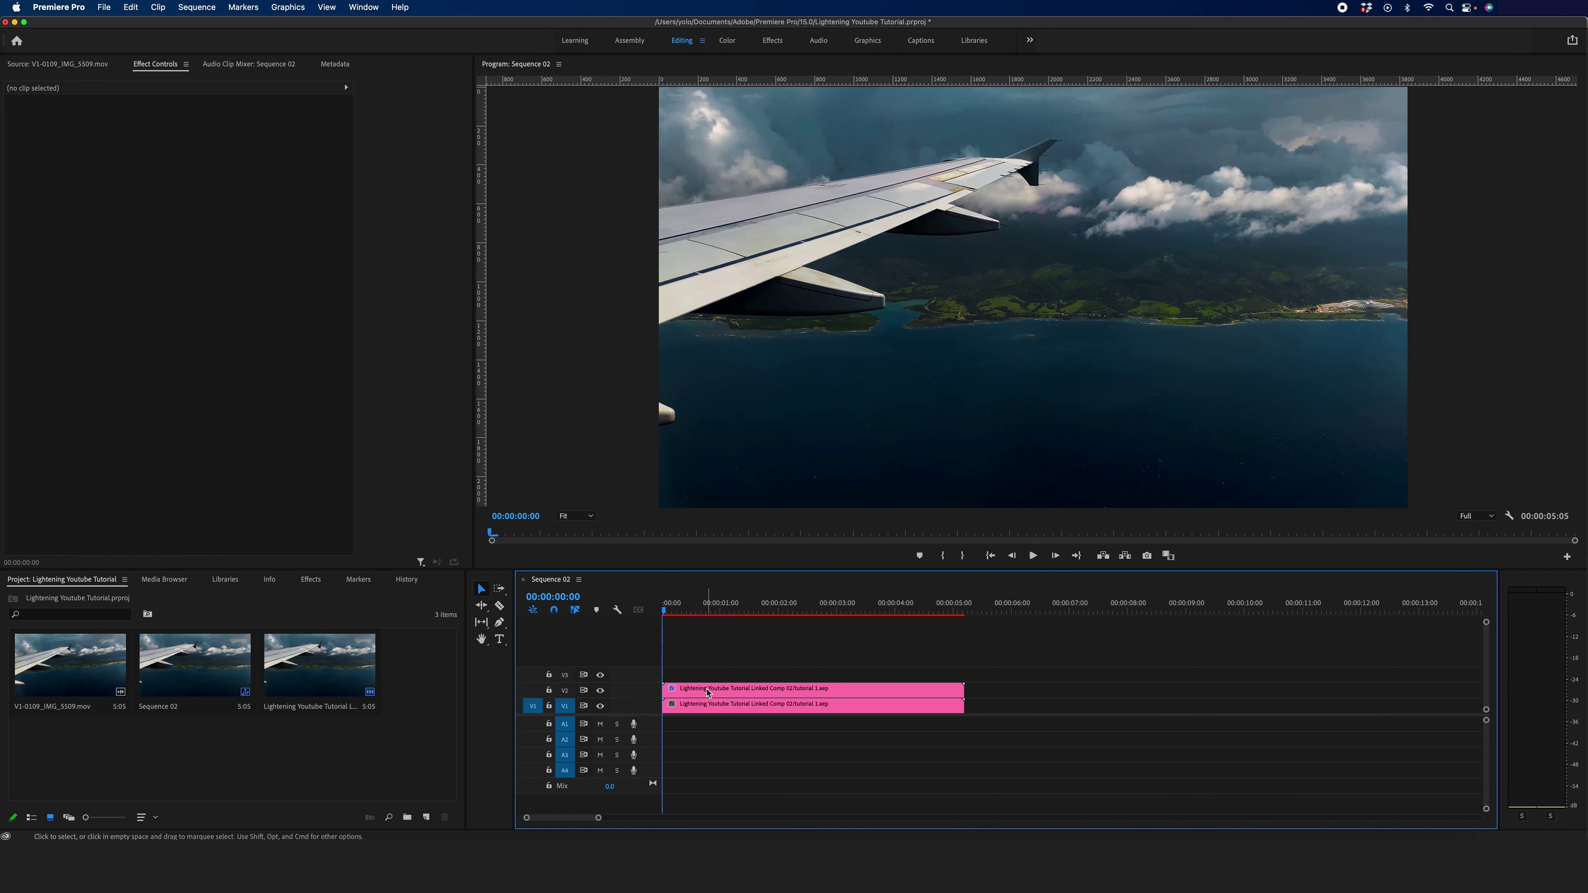
- Start opacity keyframing on the V2 clip at the beginning of the sequence with a value of 0%
key(d)
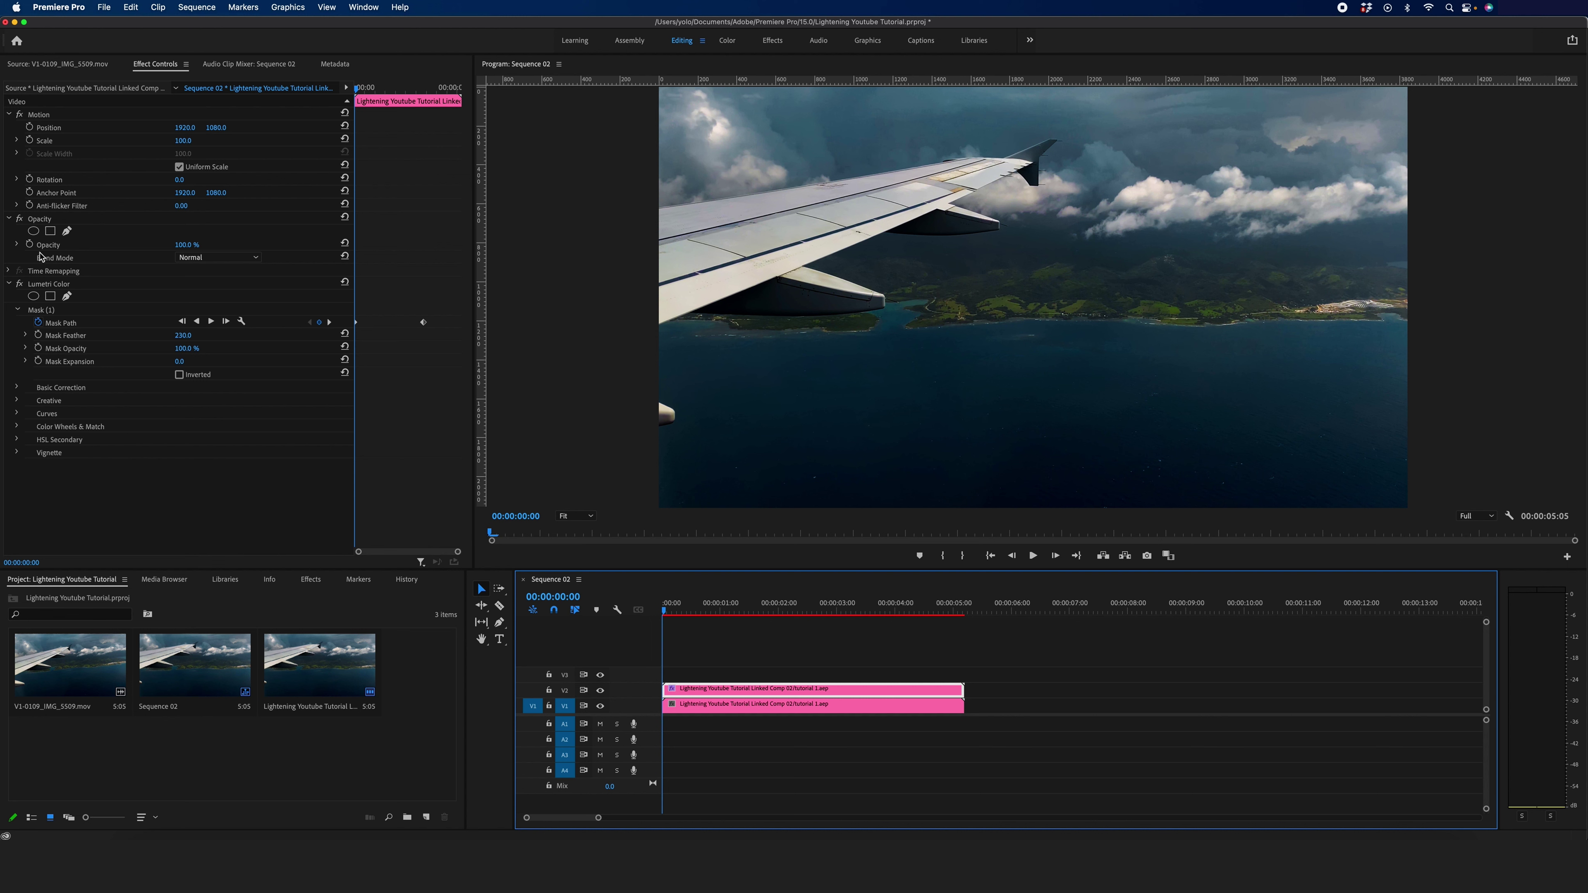
click(30, 244)
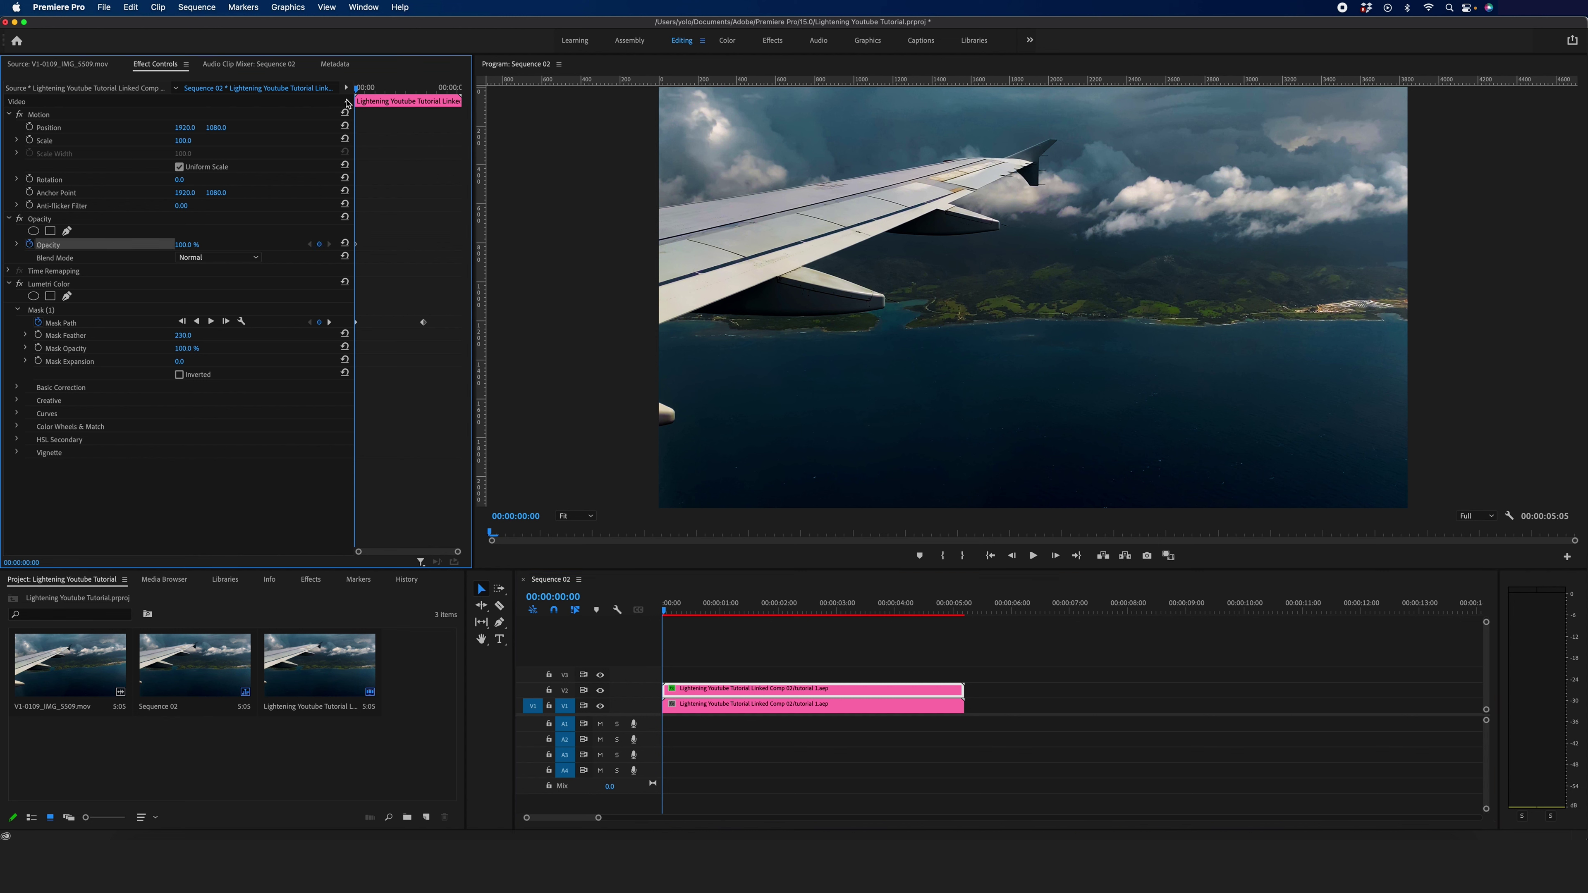
click(187, 245)
text(0)
key(Return)
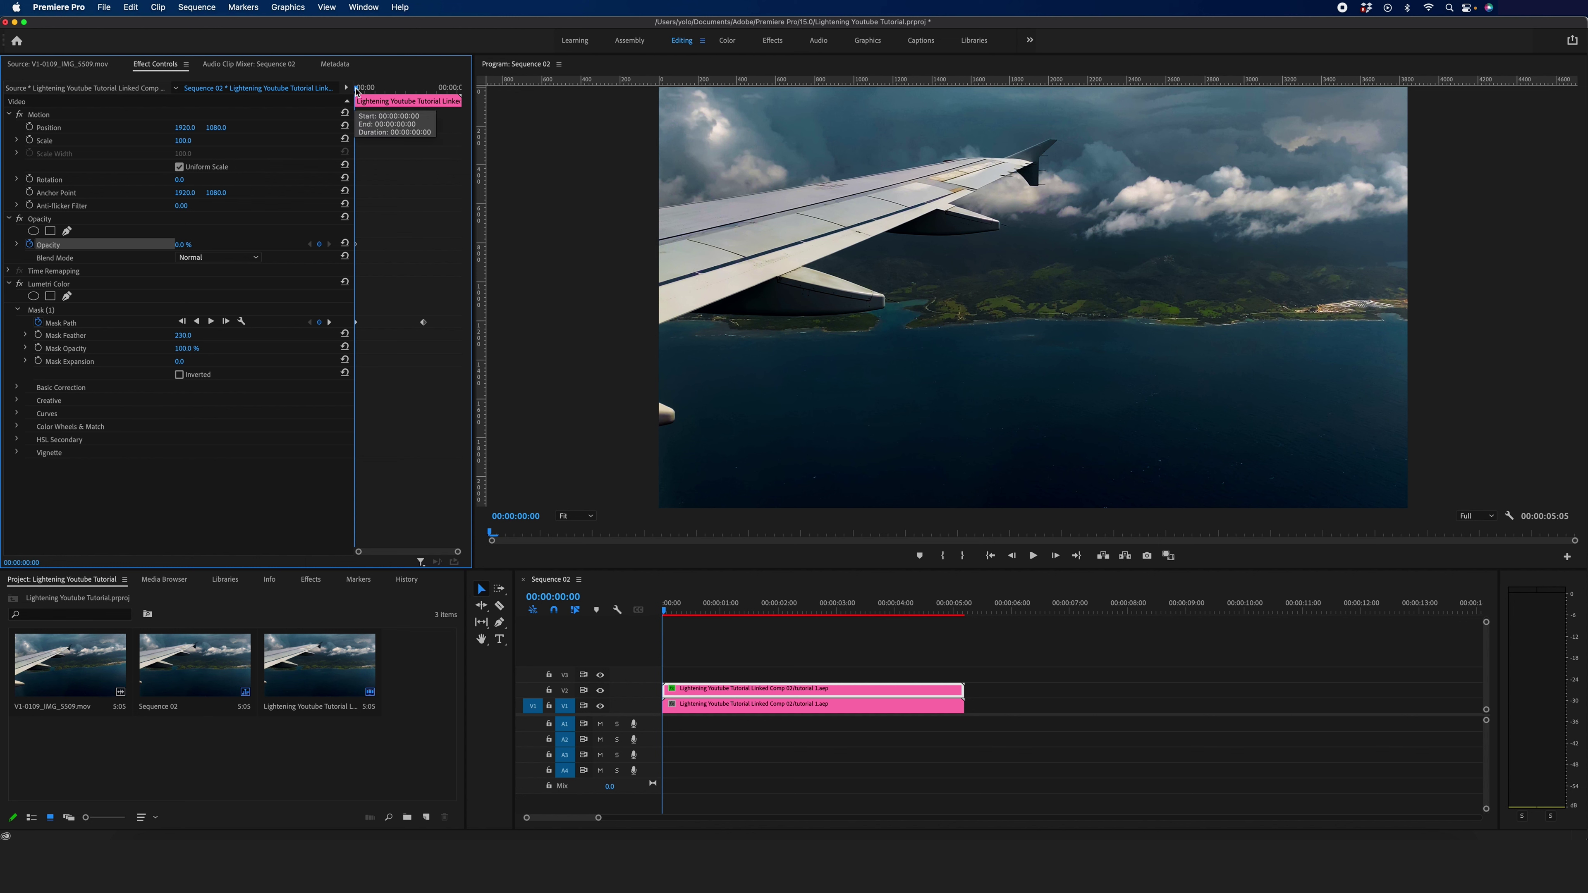
- Keyframe the V2 clip's opacity at 83% as the lightning first appears and at 100% near 00:00:00:06
key(Right)
key(Right)
key(Right)
key(Right)
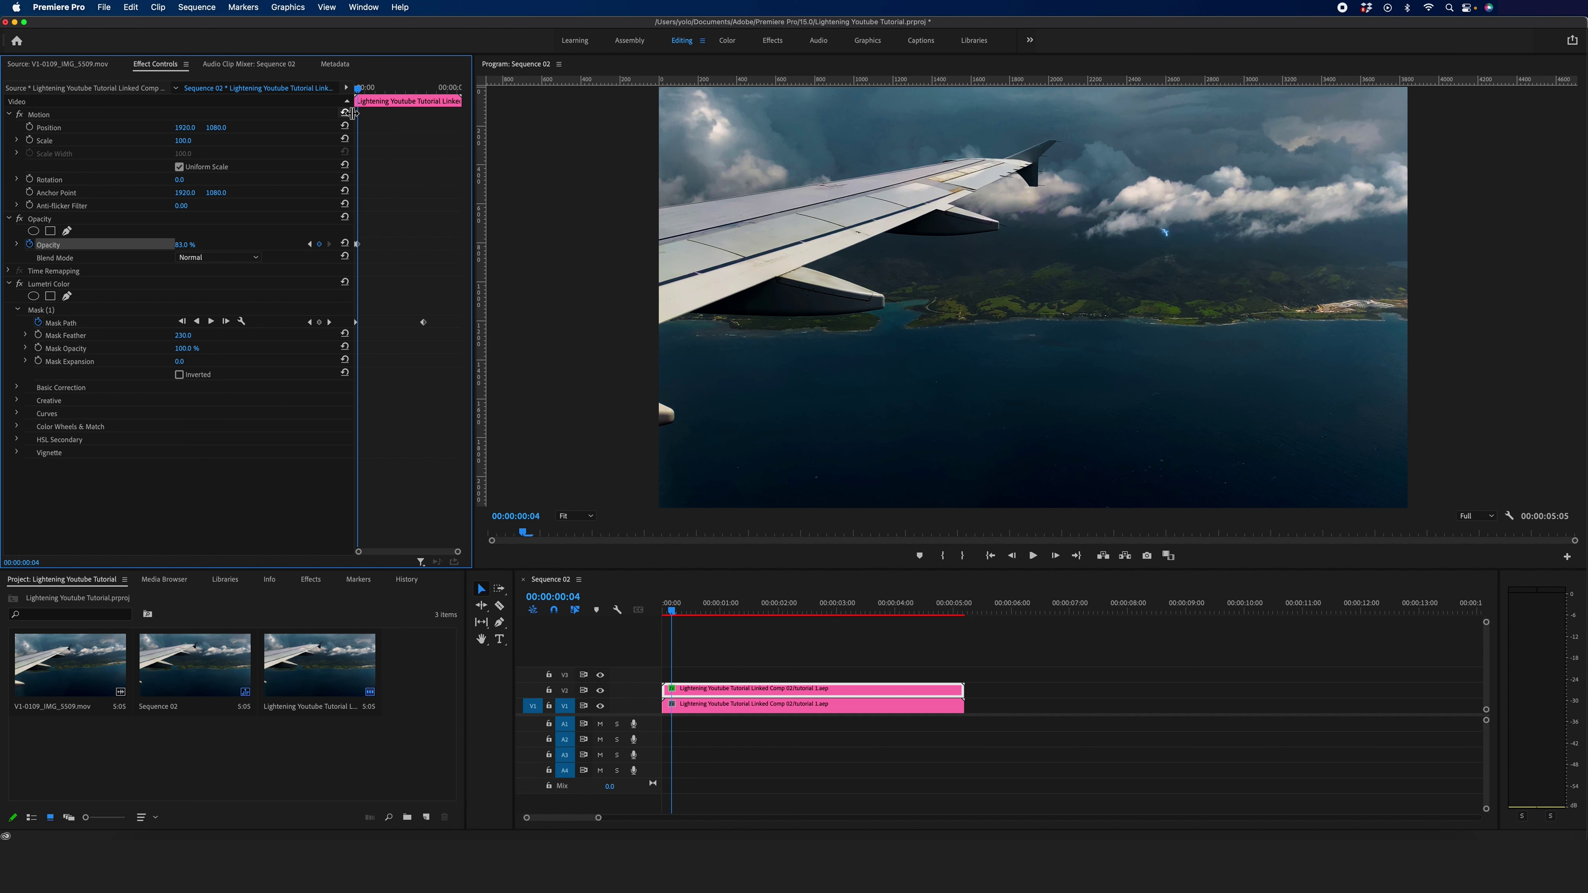
key(Right)
key(Right)
key(Right)
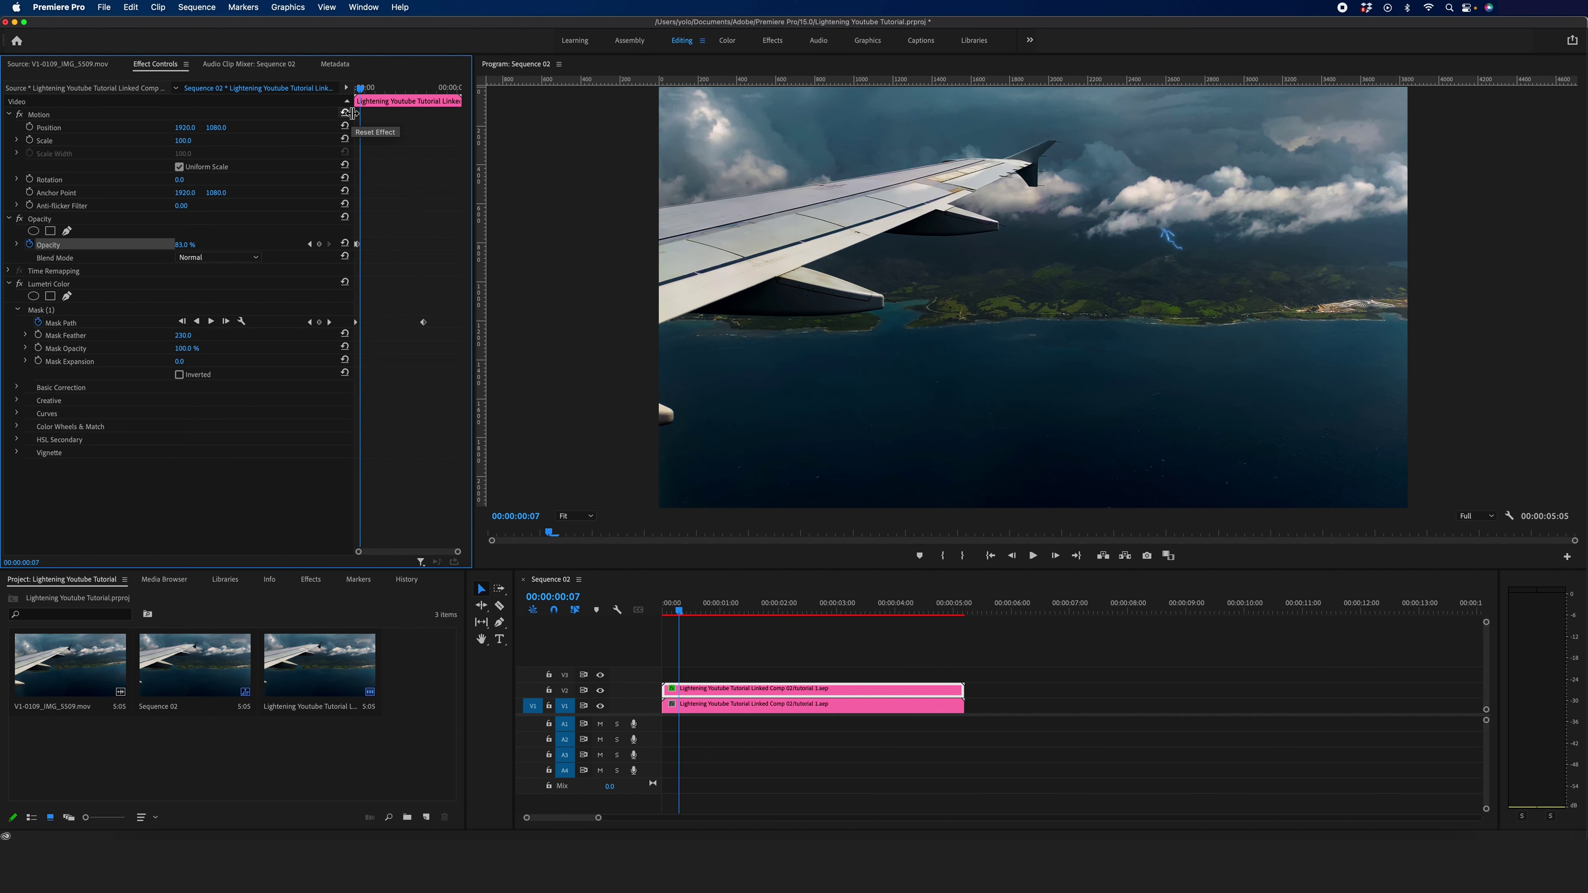
key(Left)
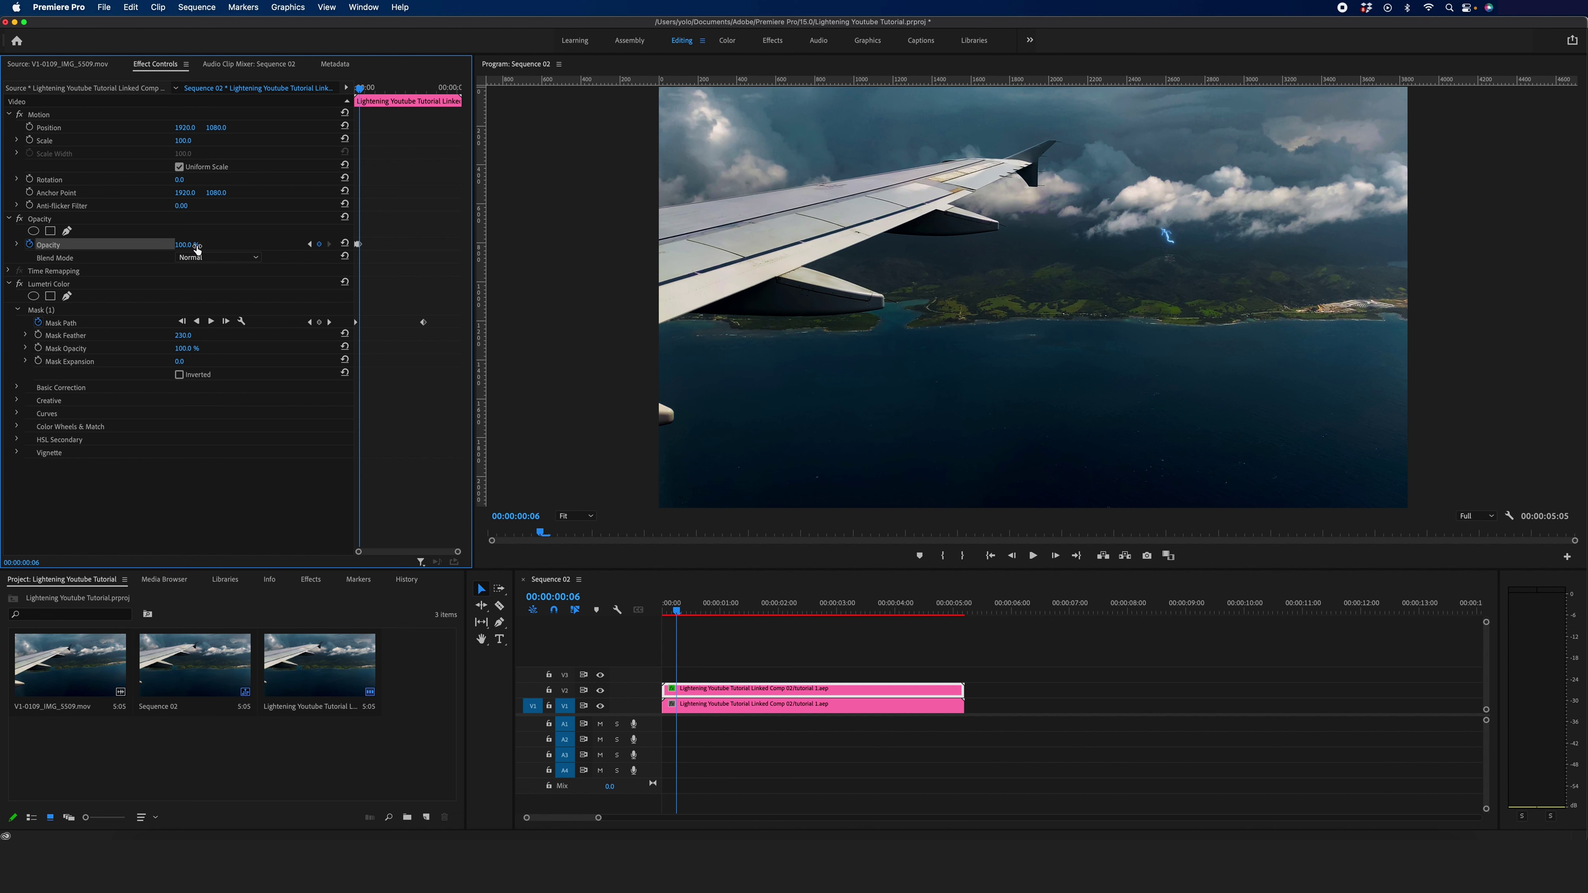
- Keyframe the V2 clip's opacity down to 81% near 00:00:00:08 and up to 94% just before 00:00:00:11
key(Right)
key(Right)
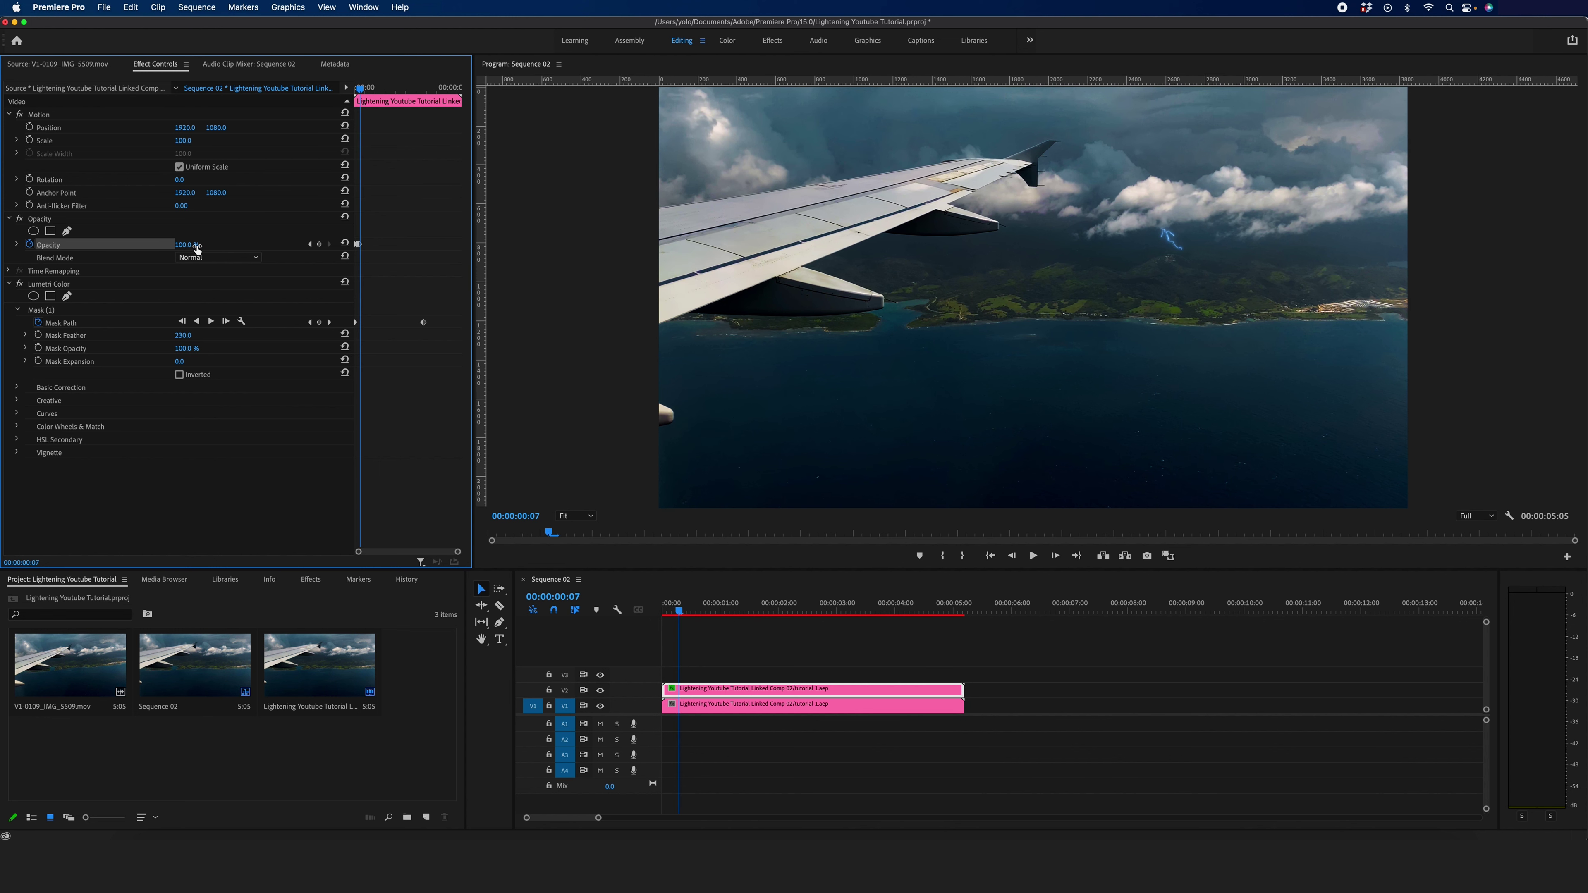
drag(190, 245, 177, 246)
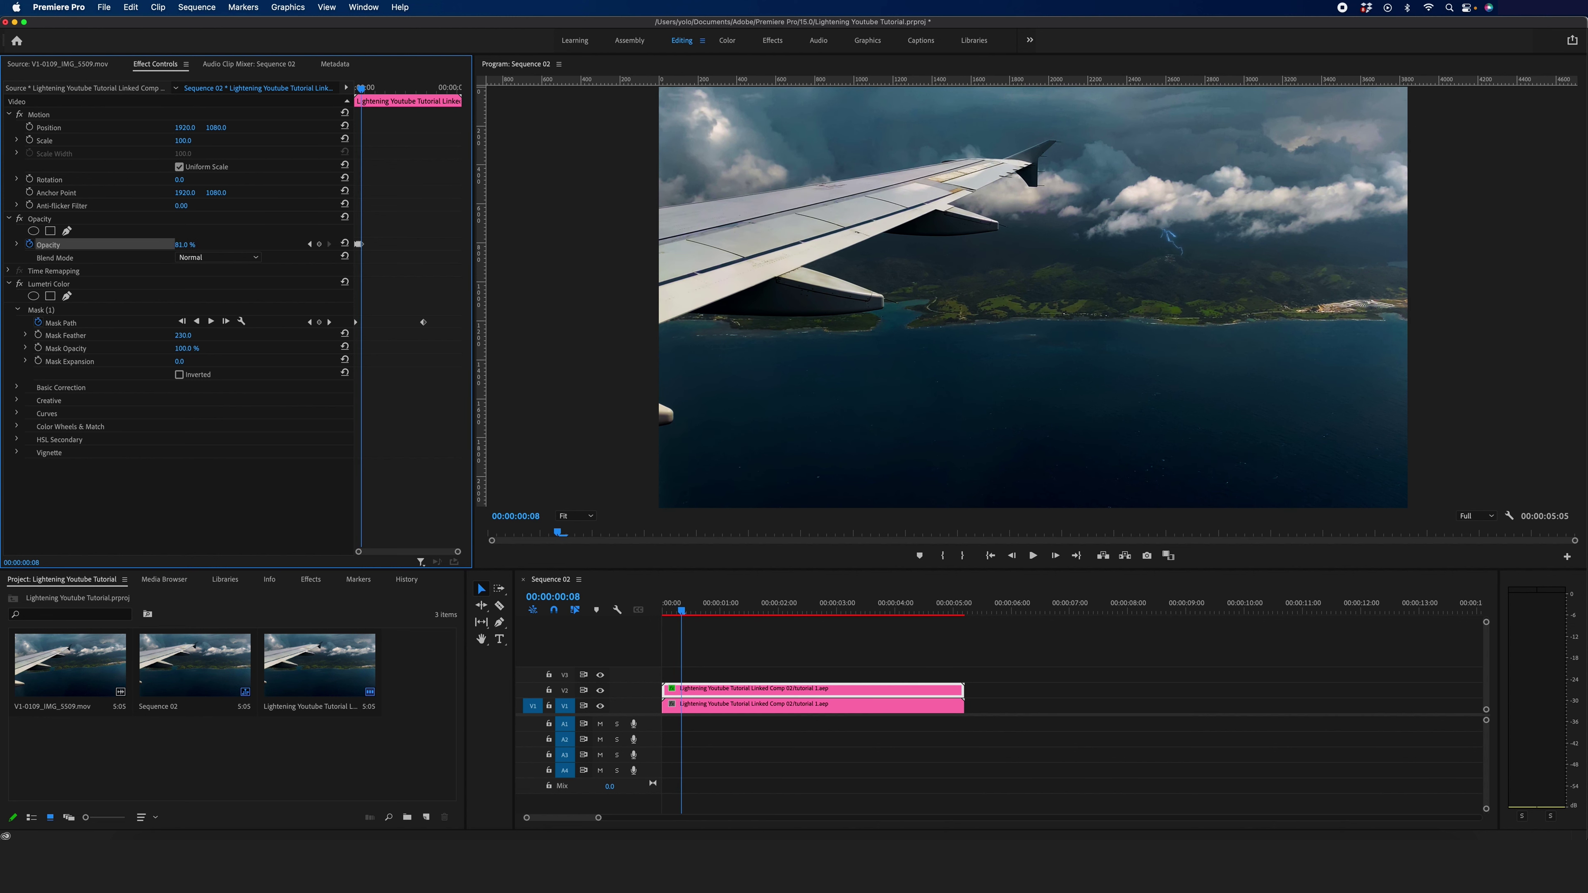
key(Right)
key(Right)
key(Right)
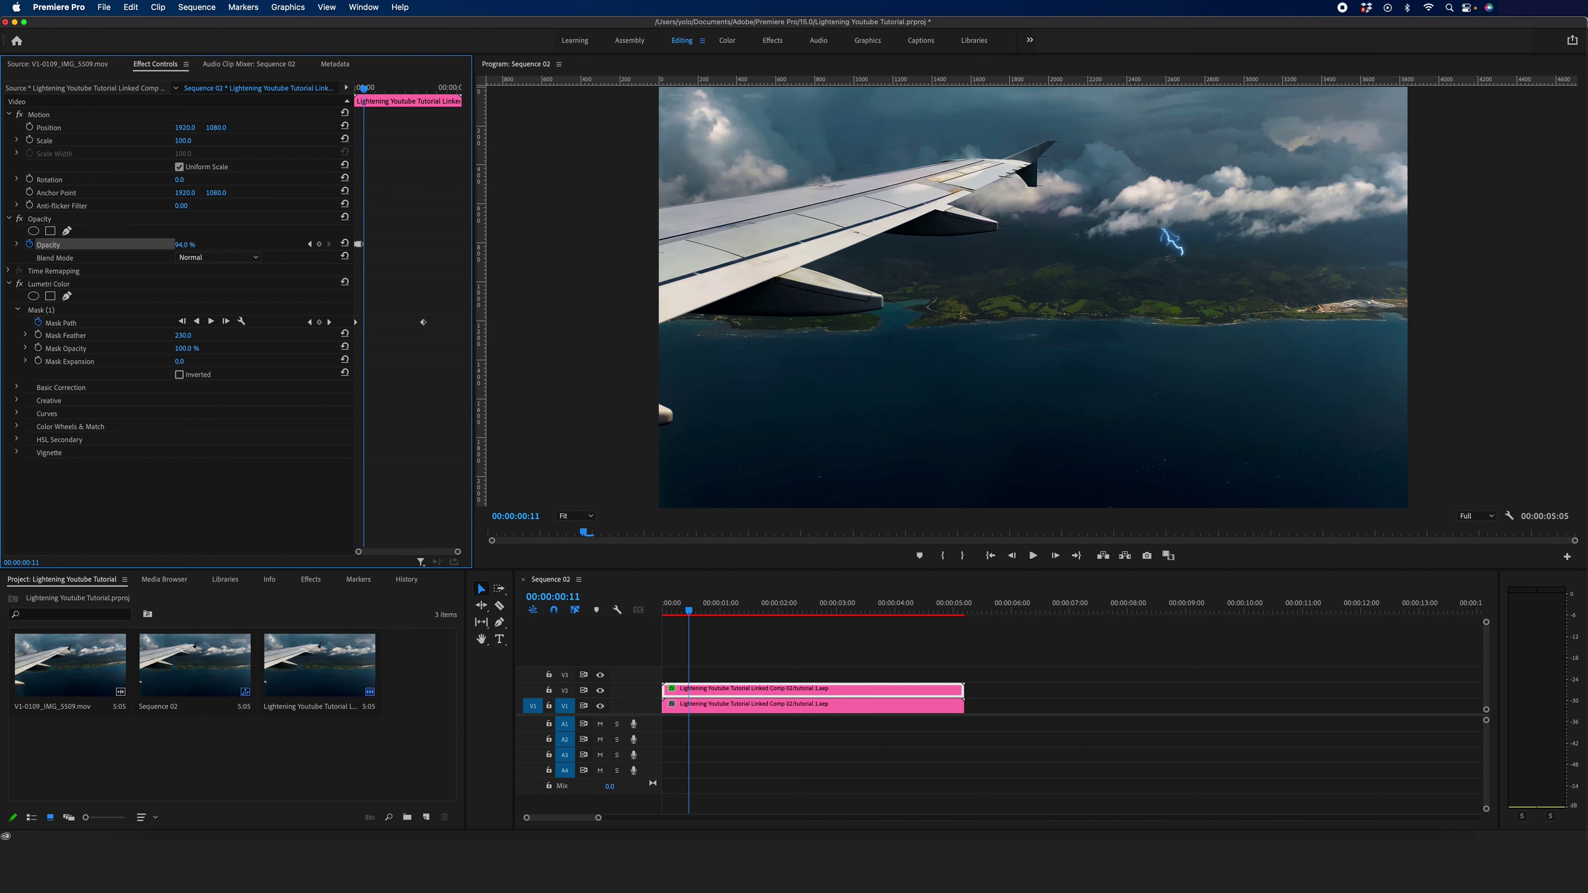
- Set the V2 clip's opacity to 100% near 00:00:00:11 and to 36% at 00:00:00:09
click(191, 243)
text(100)
key(Return)
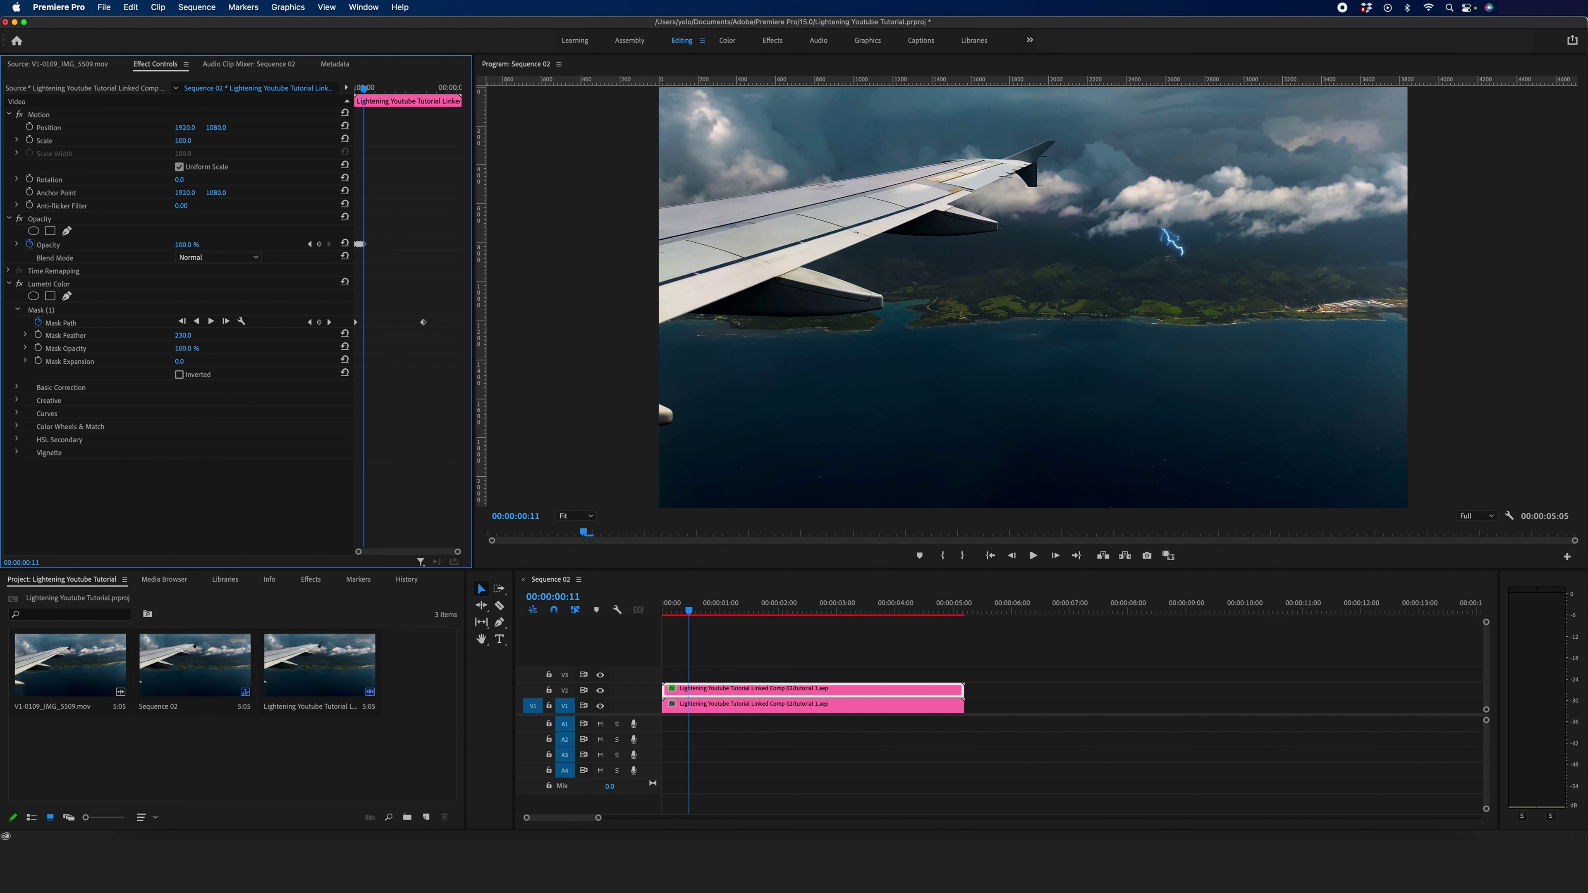
key(Left)
key(Left)
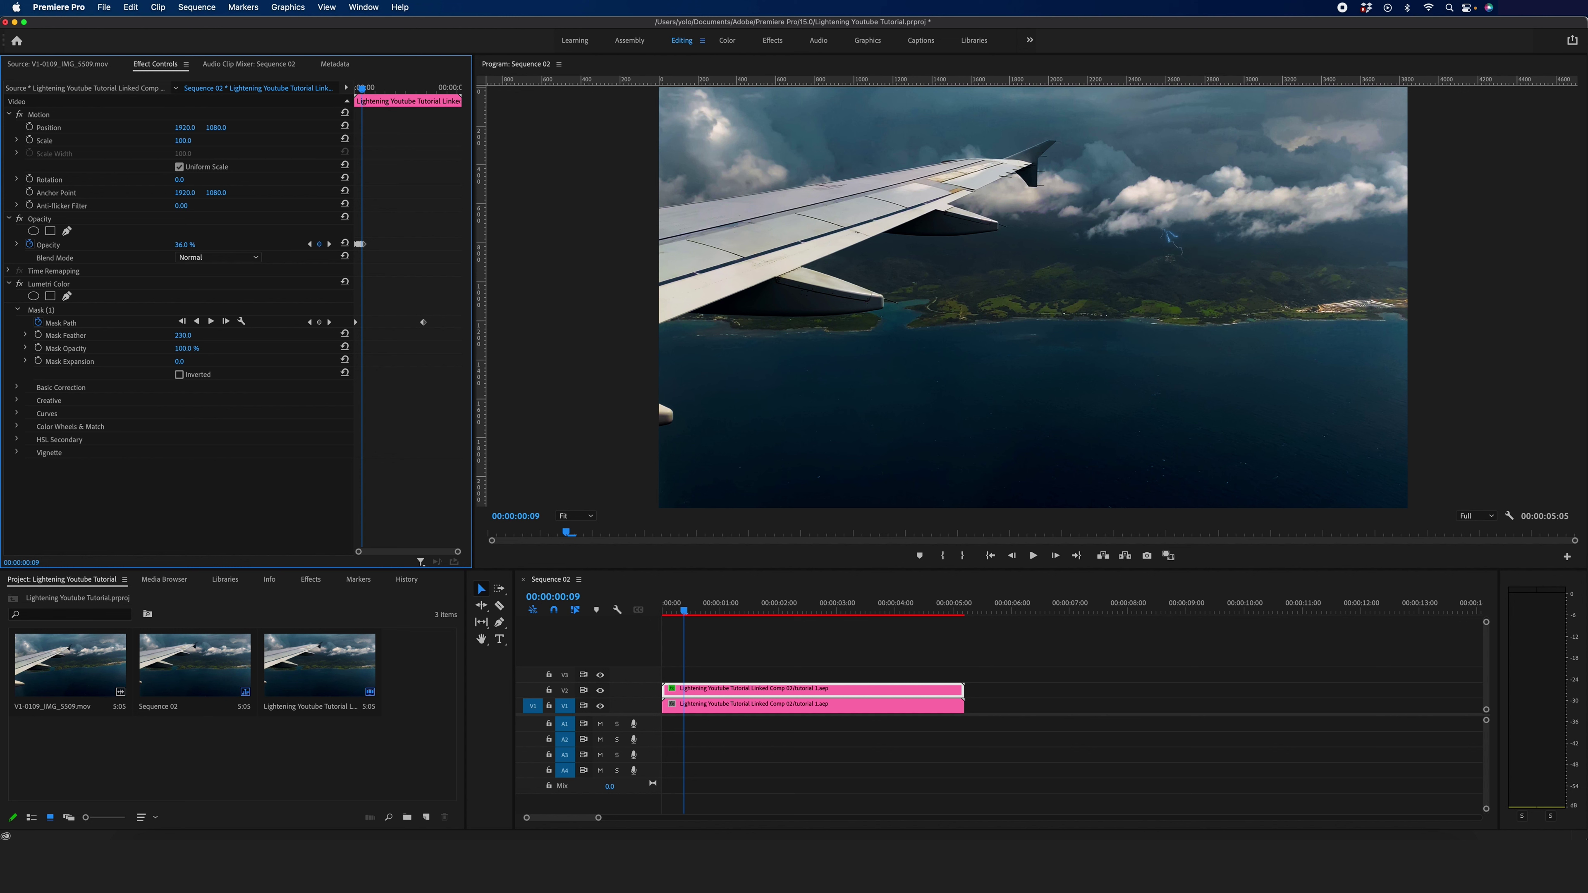
- Add flickering opacity keyframes to the V2 clip from 00:00:00:12 to 00:00:00:15, including 64% near 00:00:00:13
key(Right)
key(Right)
key(Right)
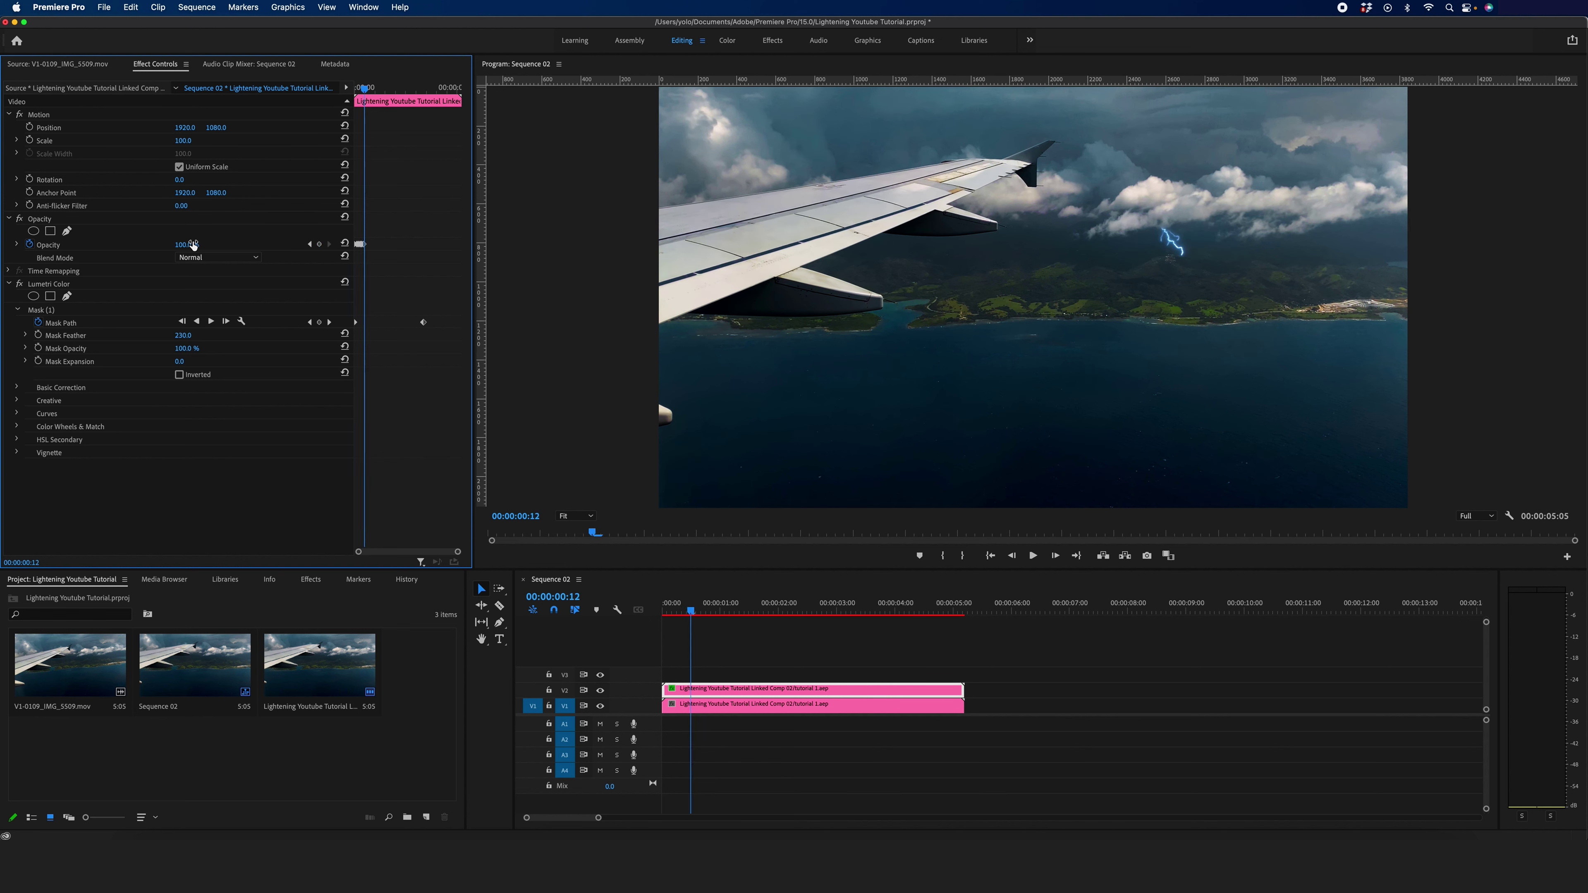
key(Right)
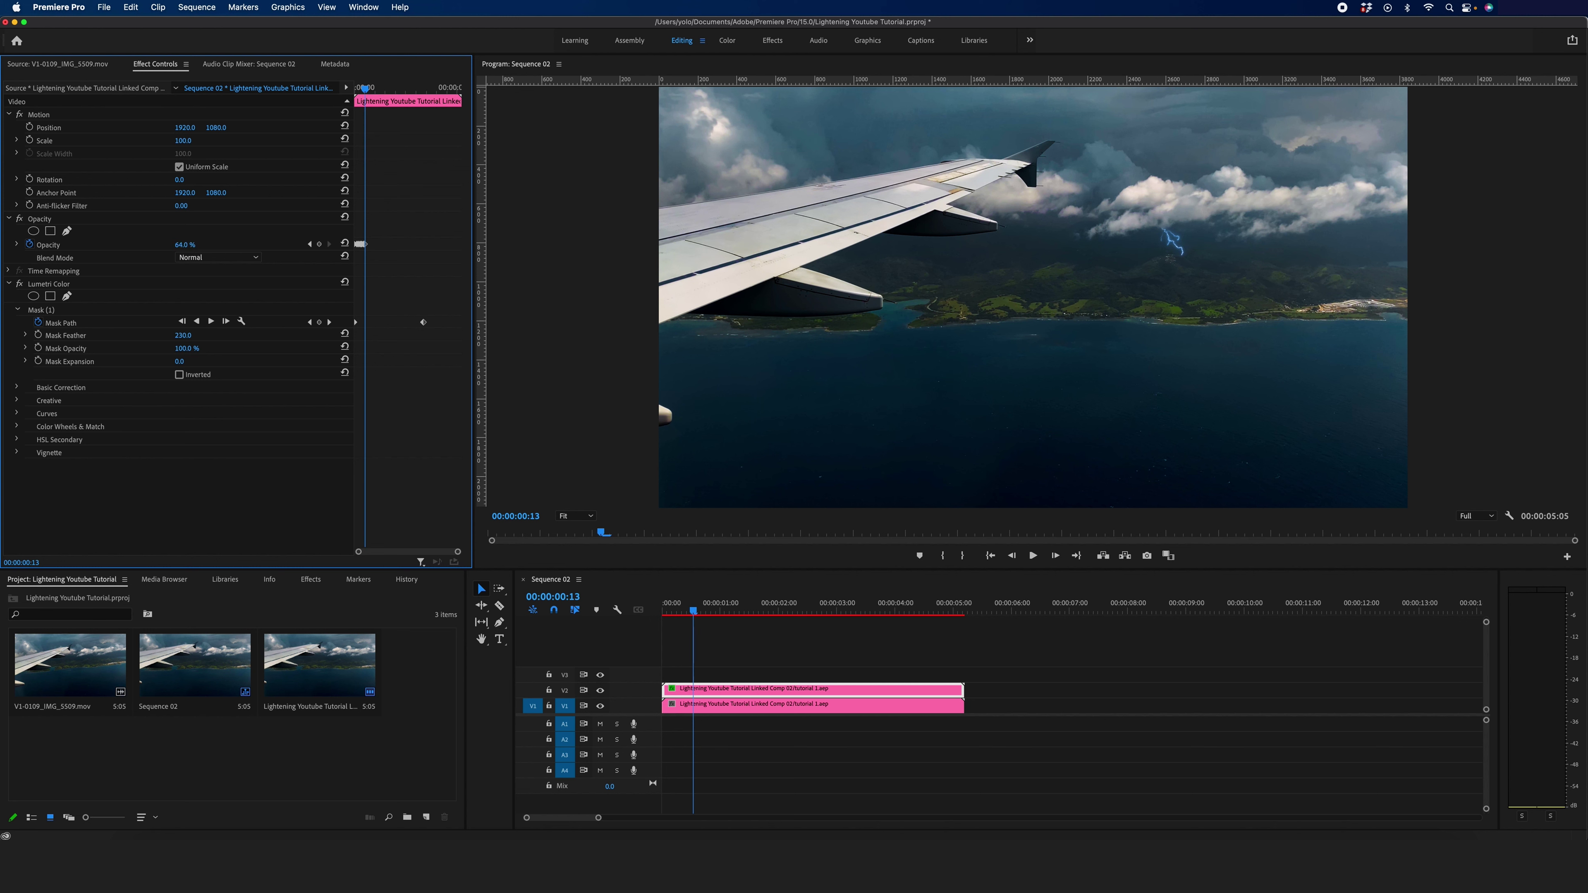
key(Right)
drag(192, 246, 201, 245)
key(Right)
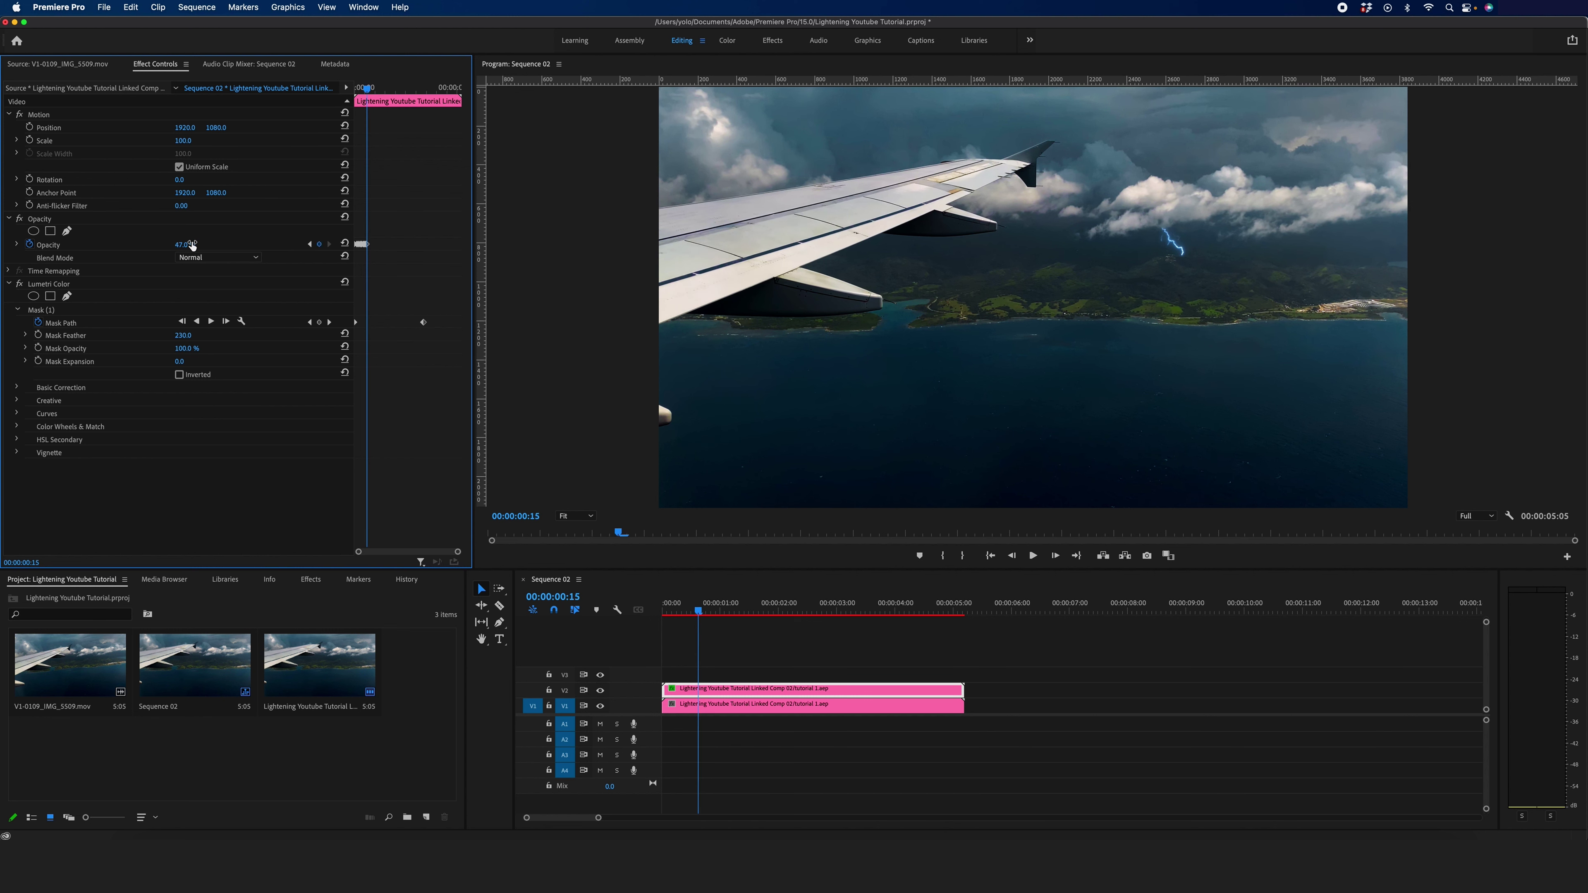
- Adjust the V2 clip's opacity at 00:00:00:17 and keyframe it at 100% at 00:00:00:18
key(Right)
key(Right)
key(Right)
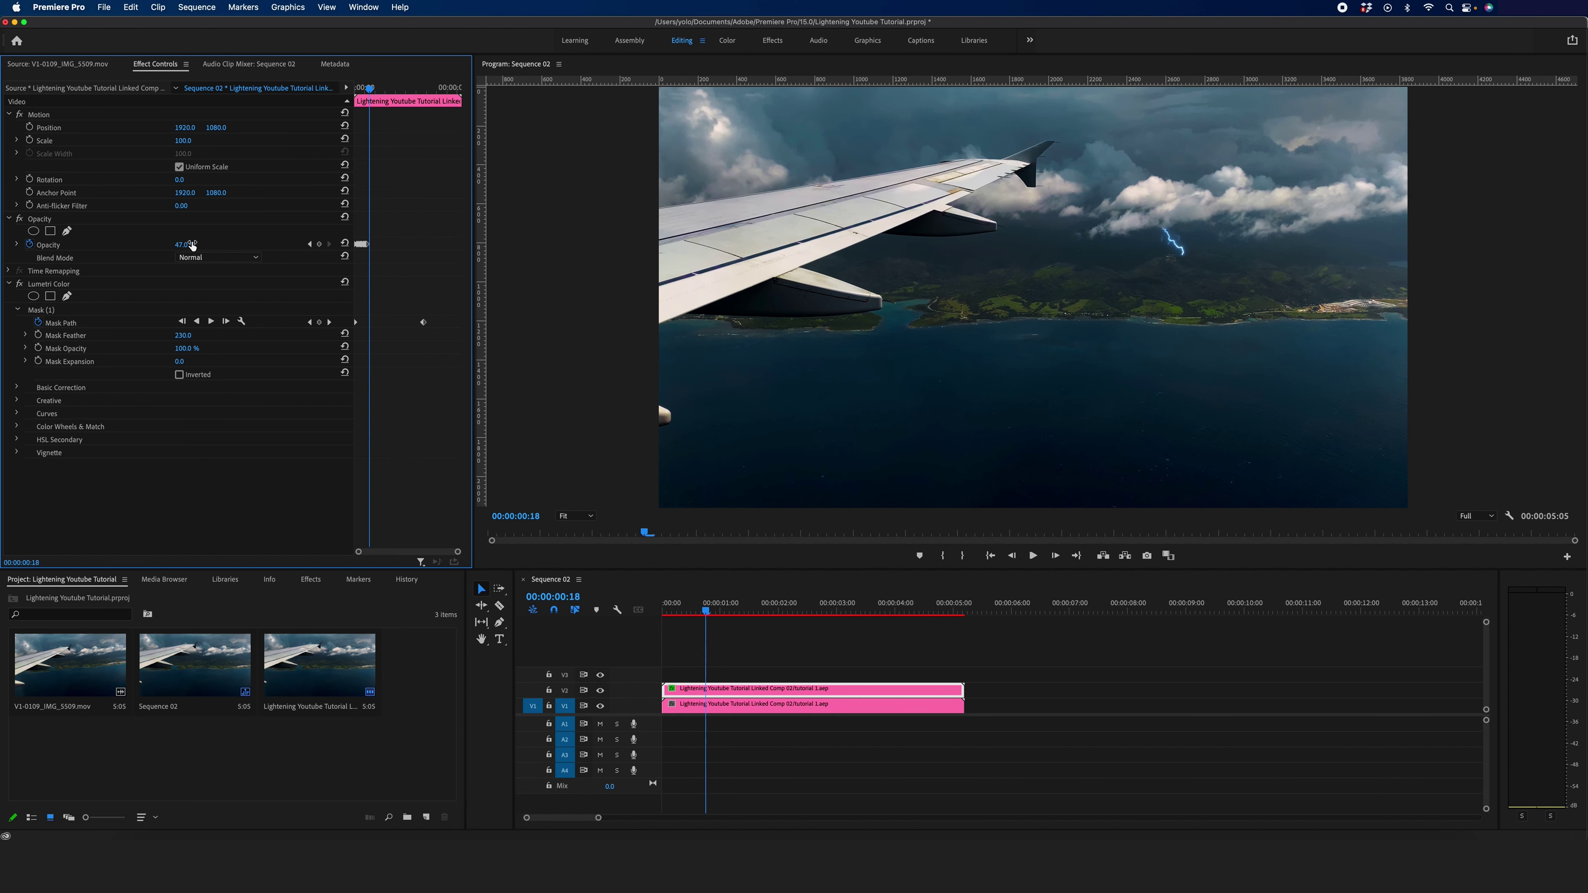
key(Left)
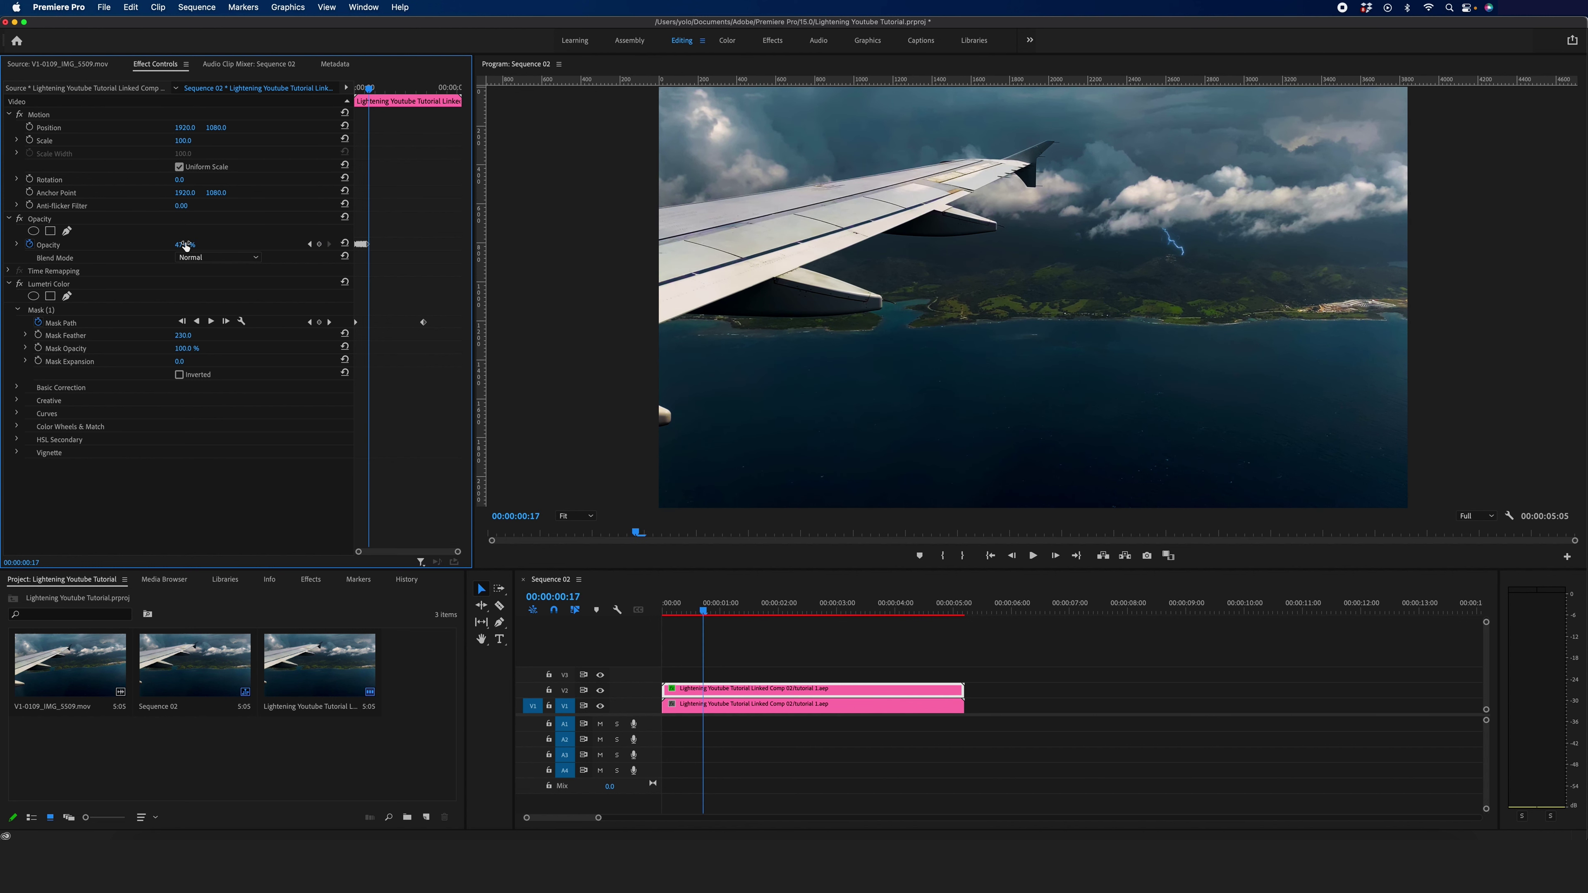
drag(185, 247, 182, 247)
key(Right)
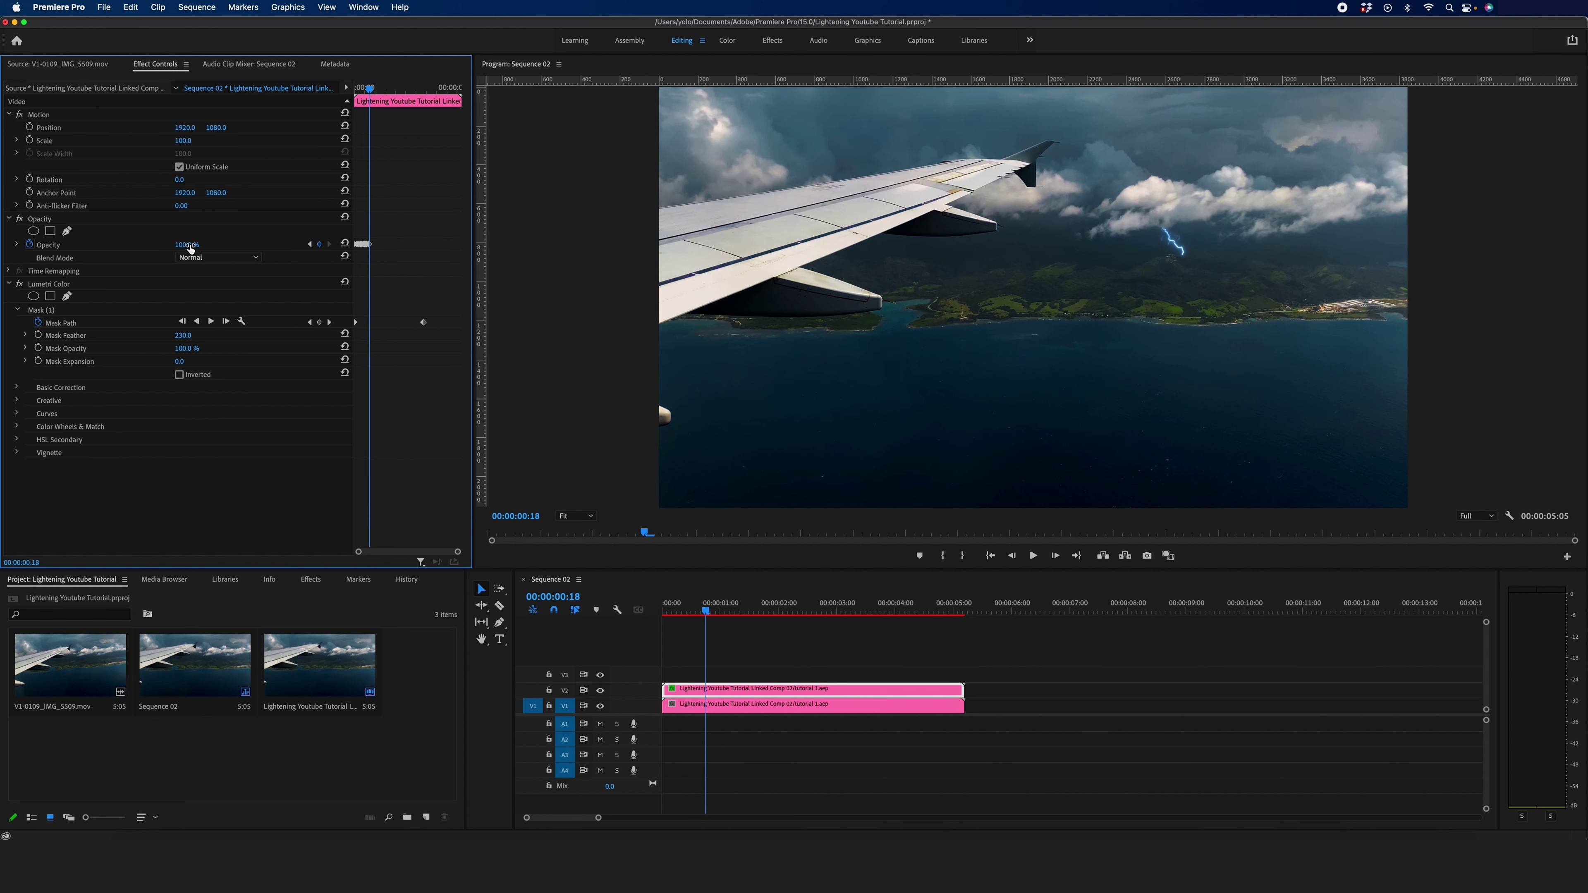
- Keyframe the V2 clip's opacity down to 0% around 00:00:00:22 and back up to 100% by 00:00:01:00
key(Right)
key(Right)
key(Right)
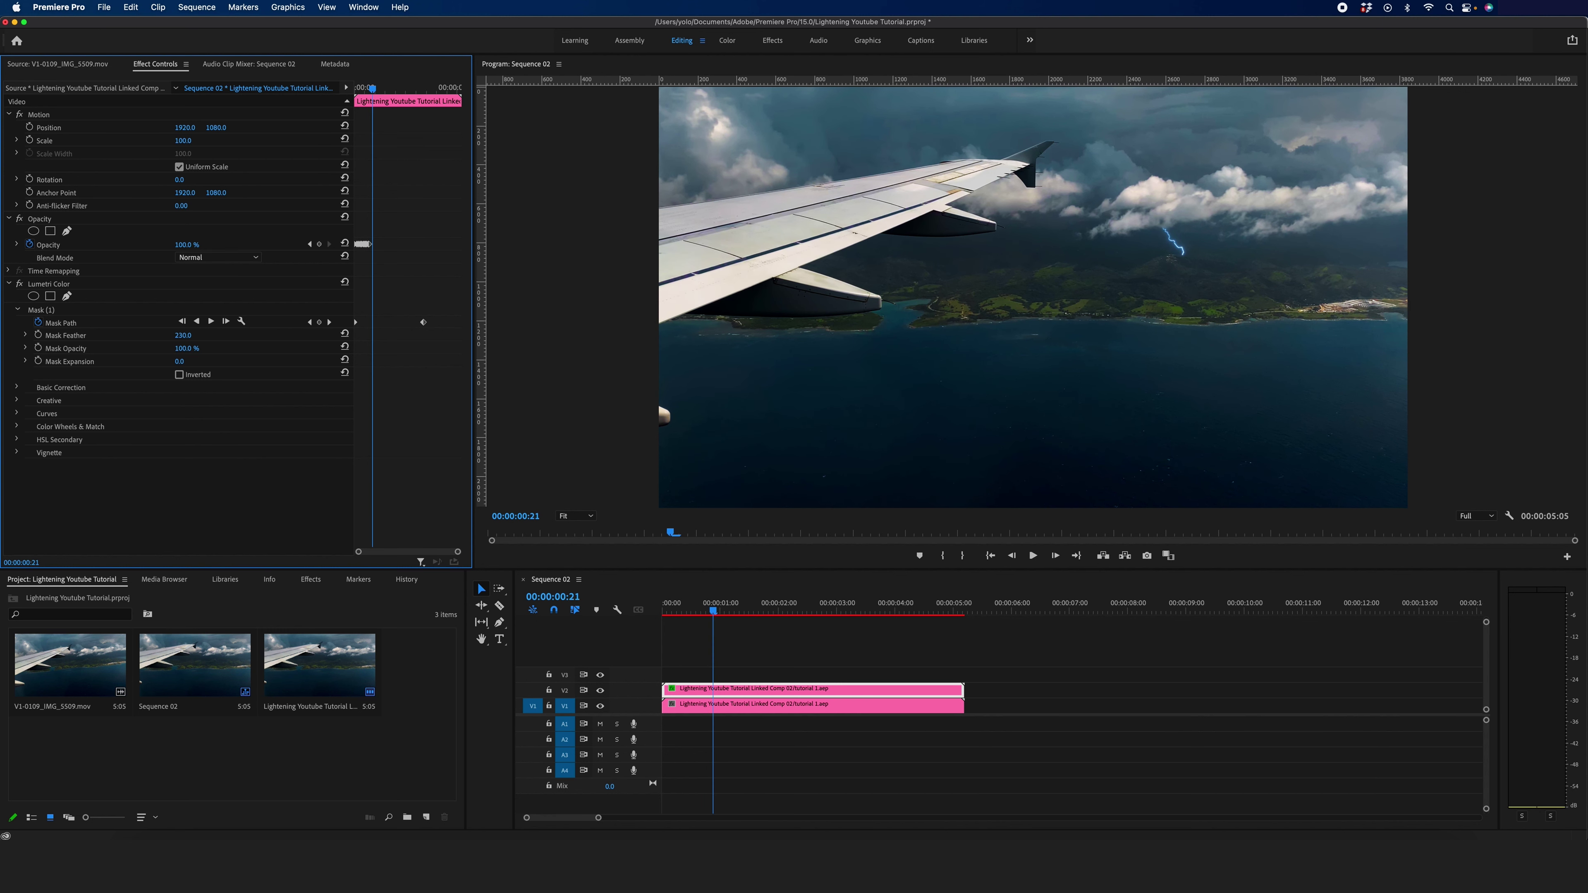
key(Right)
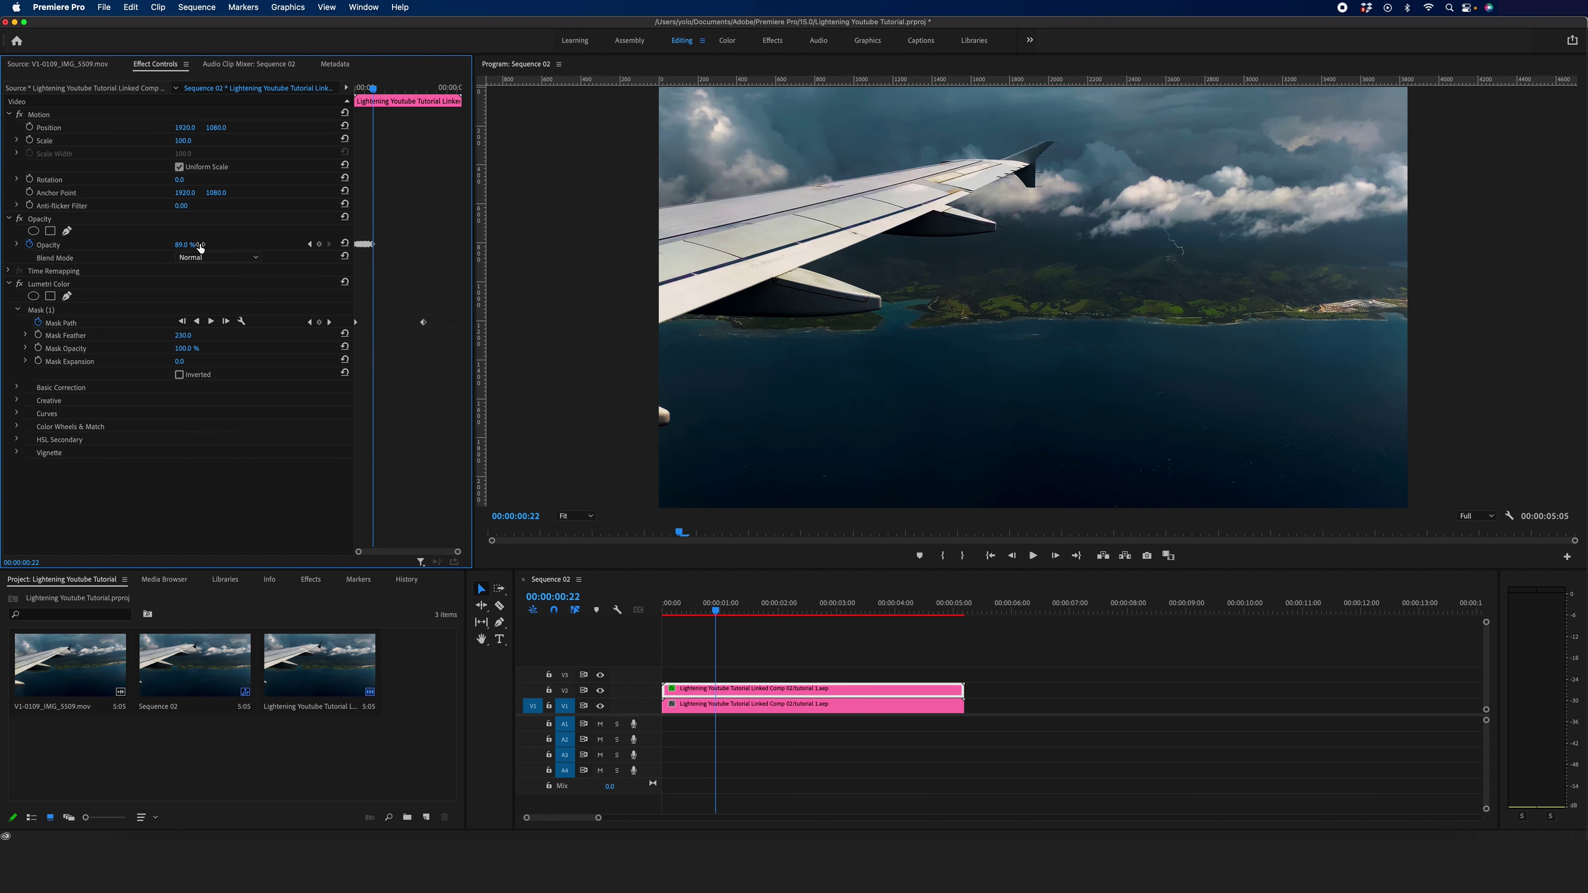
key(Right)
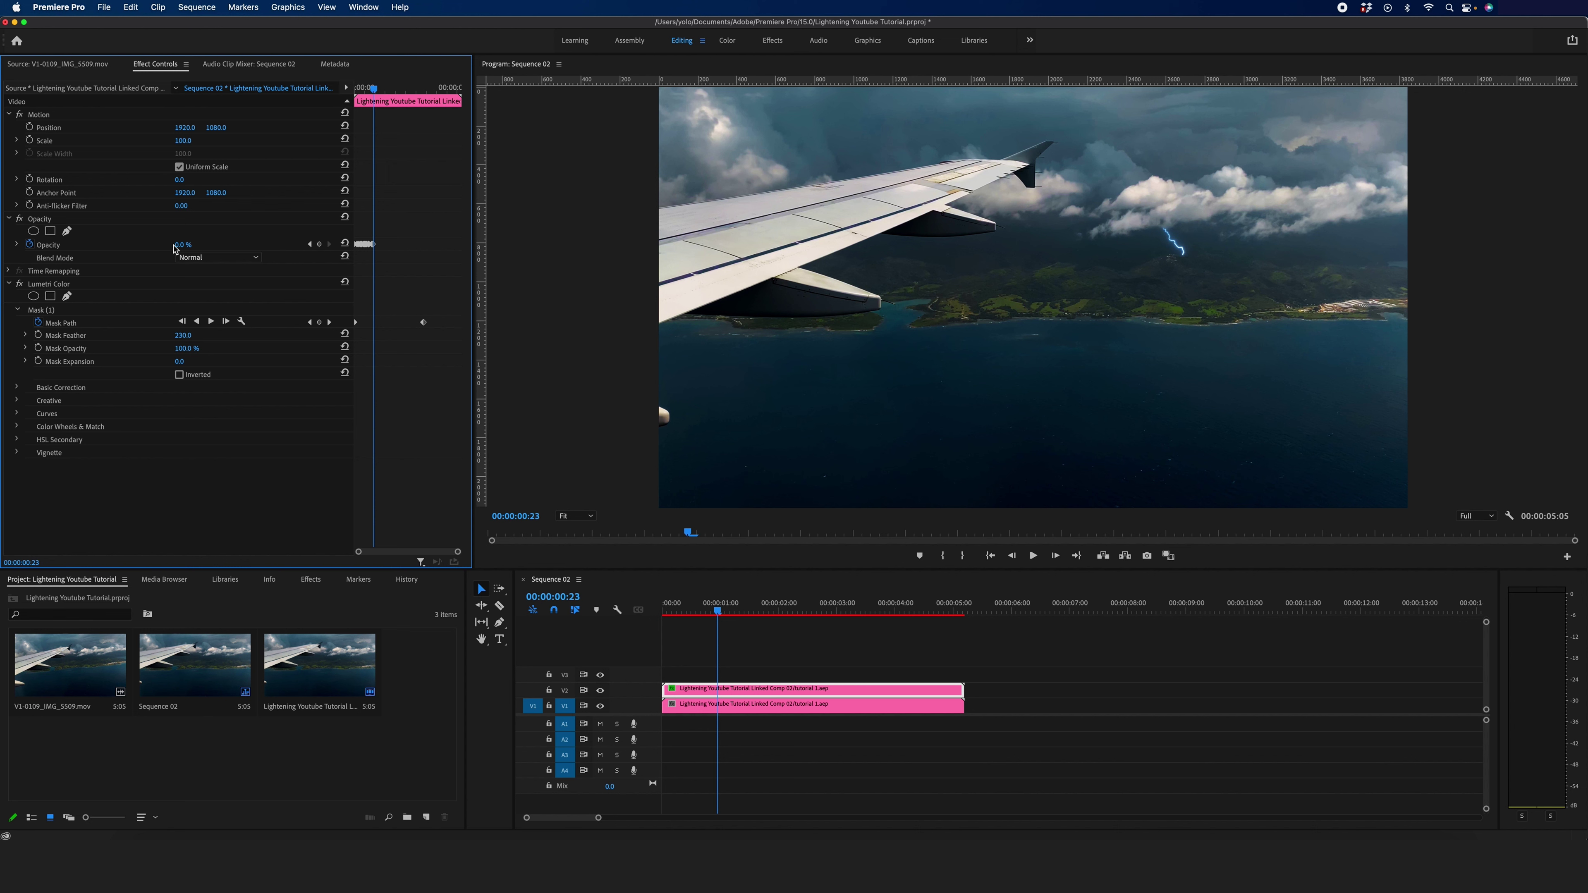
key(Right)
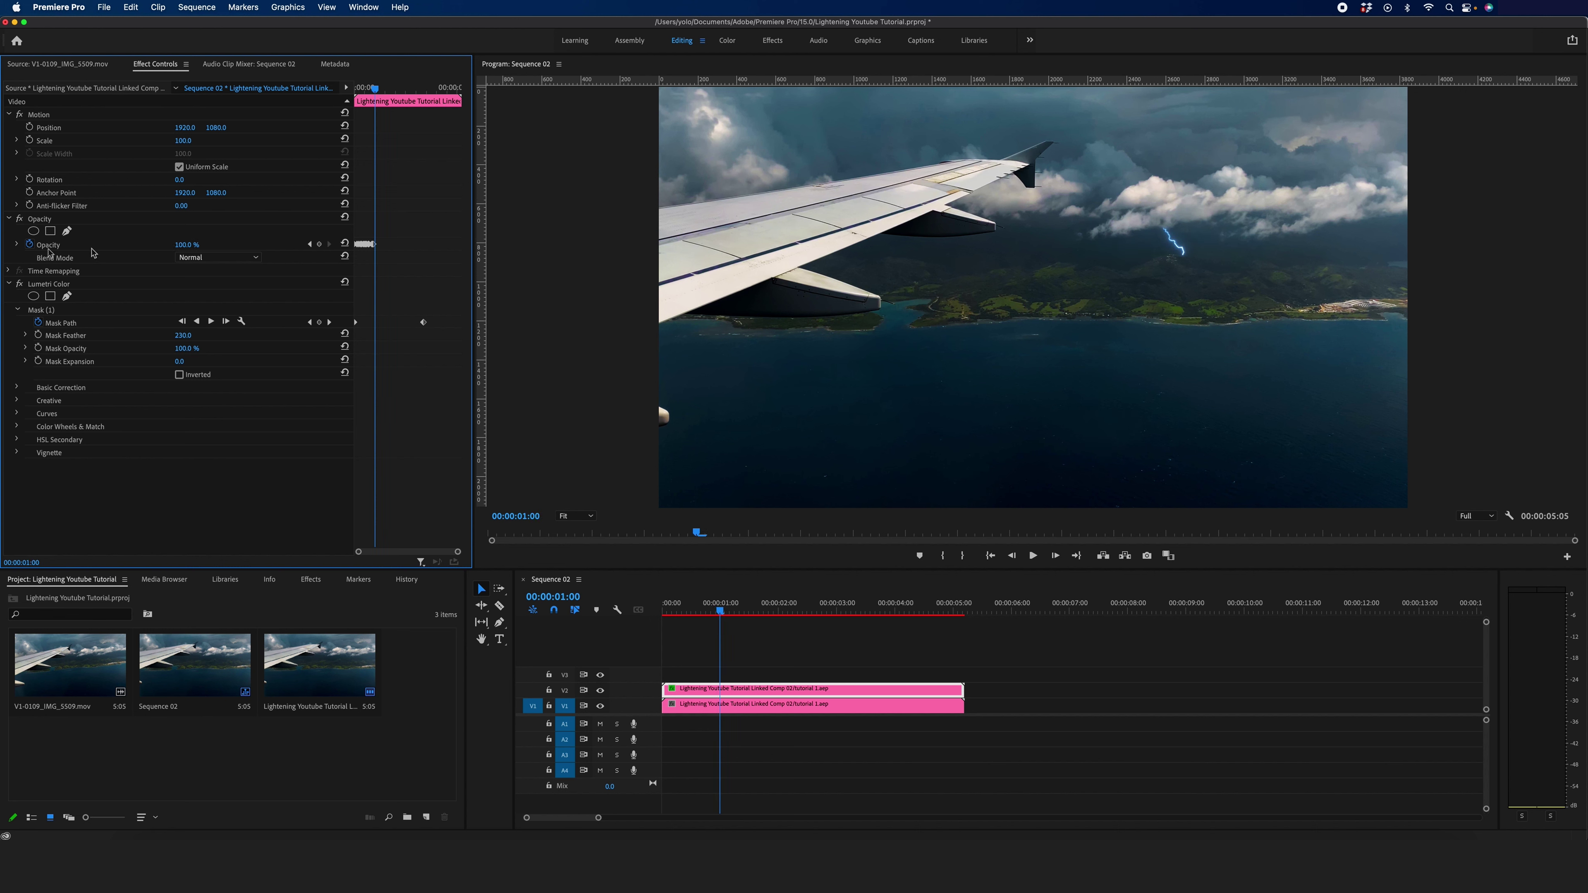
- Keyframe the V2 clip's opacity at 40% at 00:00:01:02
key(Right)
key(Right)
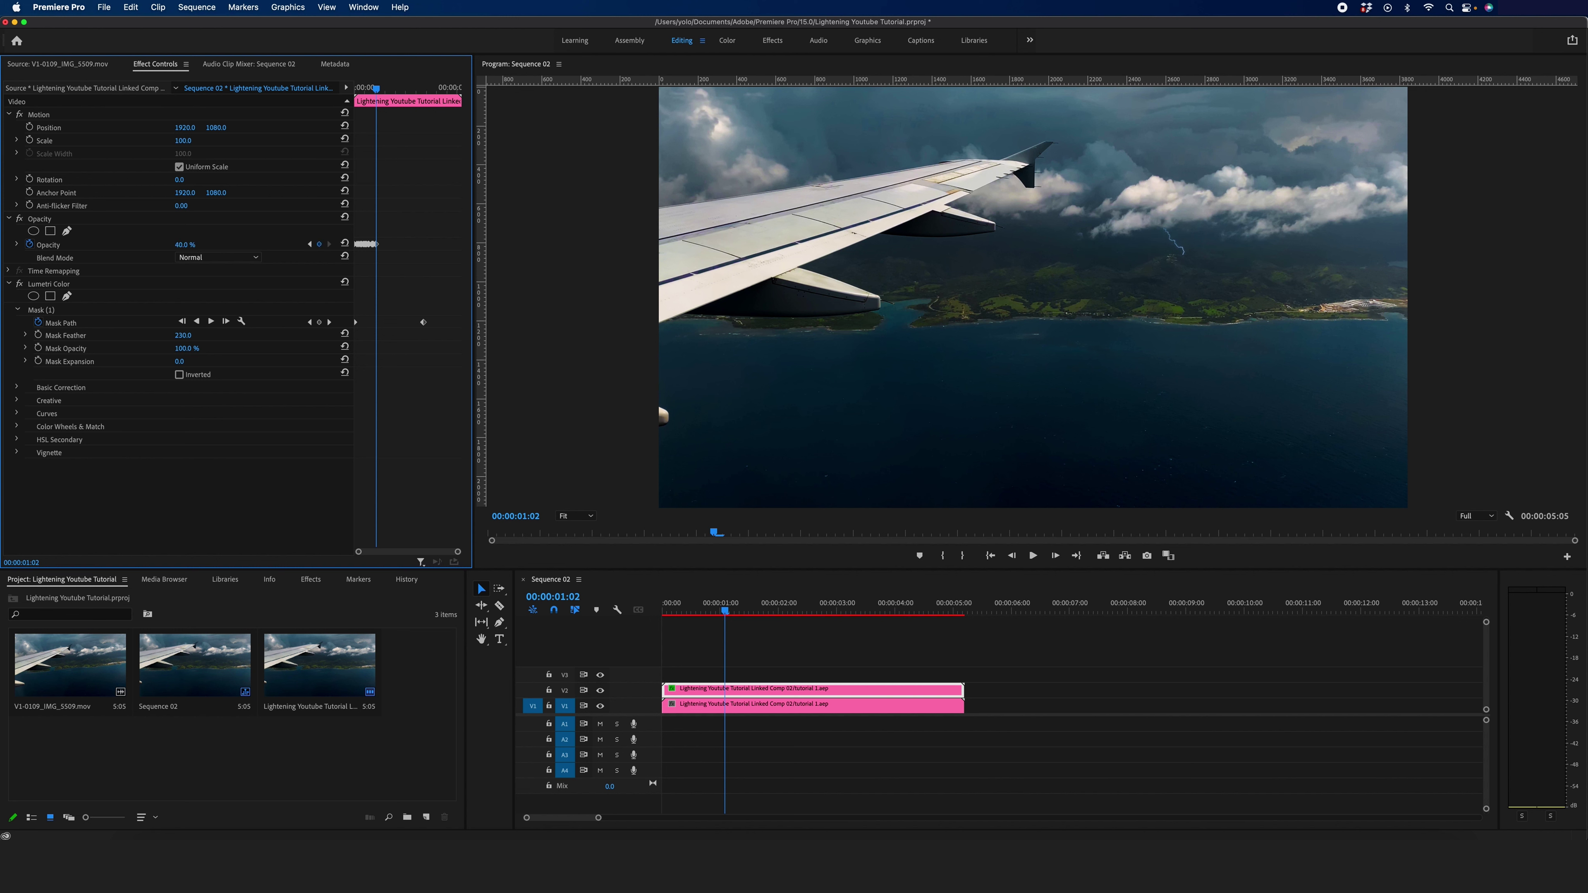
key(Right)
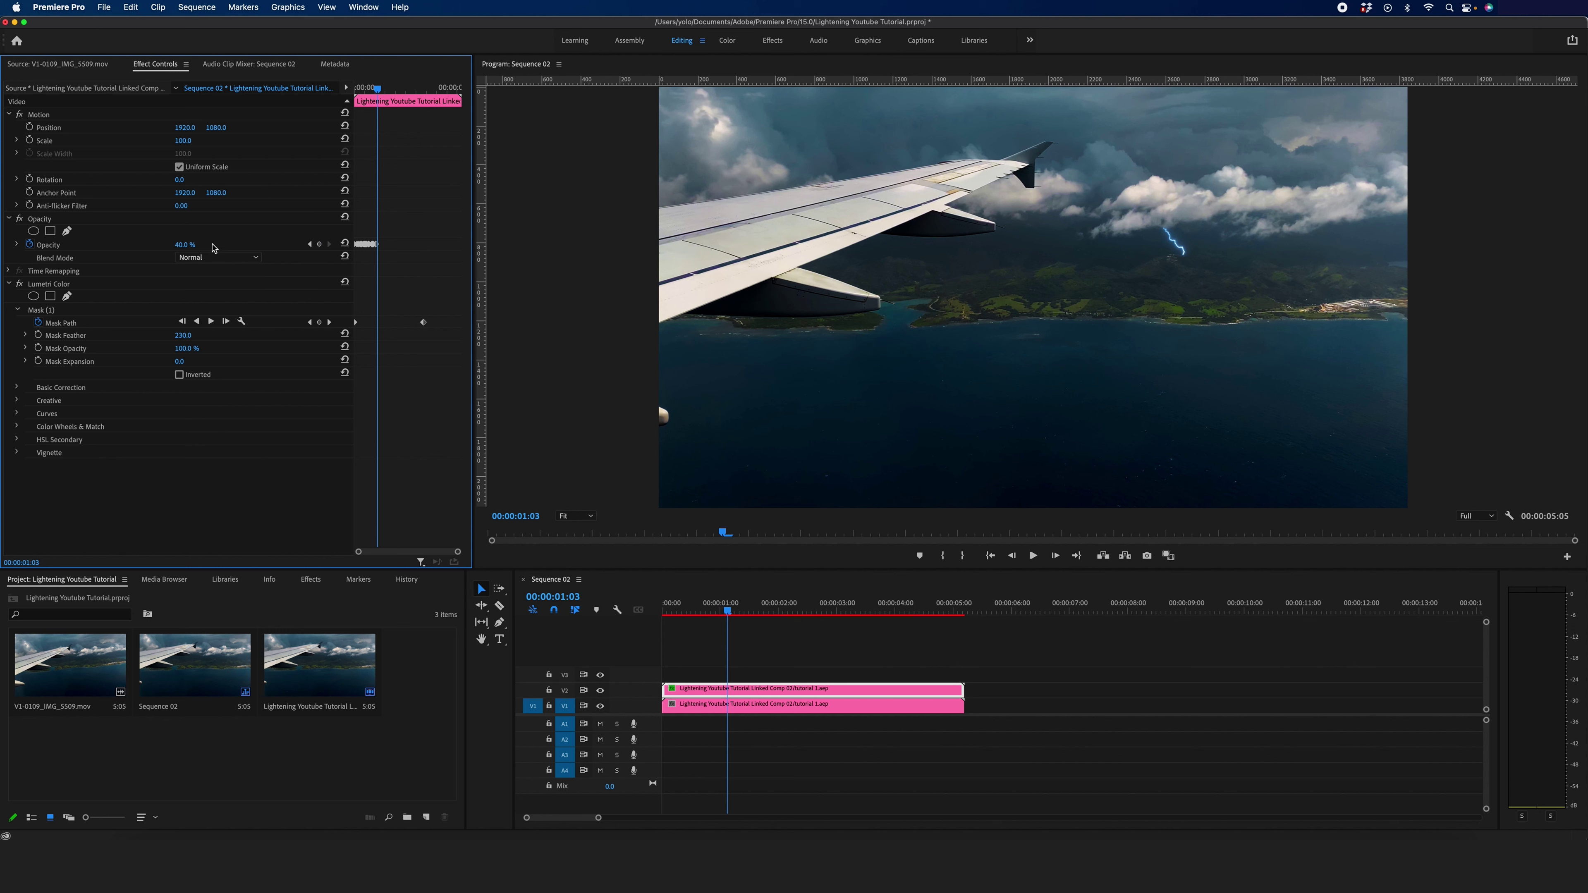
- Lower the V2 clip's opacity as the strike ends after 00:00:01:03 and step through the following frames
key(Right)
key(Right)
key(Right)
key(Right)
key(Right)
key(Right)
drag(191, 245, 104, 253)
key(Right)
key(Right)
key(Right)
key(Right)
key(Right)
key(Right)
key(Right)
key(Right)
key(Right)
key(Right)
key(Right)
key(Right)
key(Right)
key(Right)
key(Right)
key(Right)
key(Right)
key(Right)
key(Right)
- Play the sequence from the start to review the flickering glow, then return the playhead to the beginning
drag(789, 606, 670, 599)
click(782, 705)
key(space)
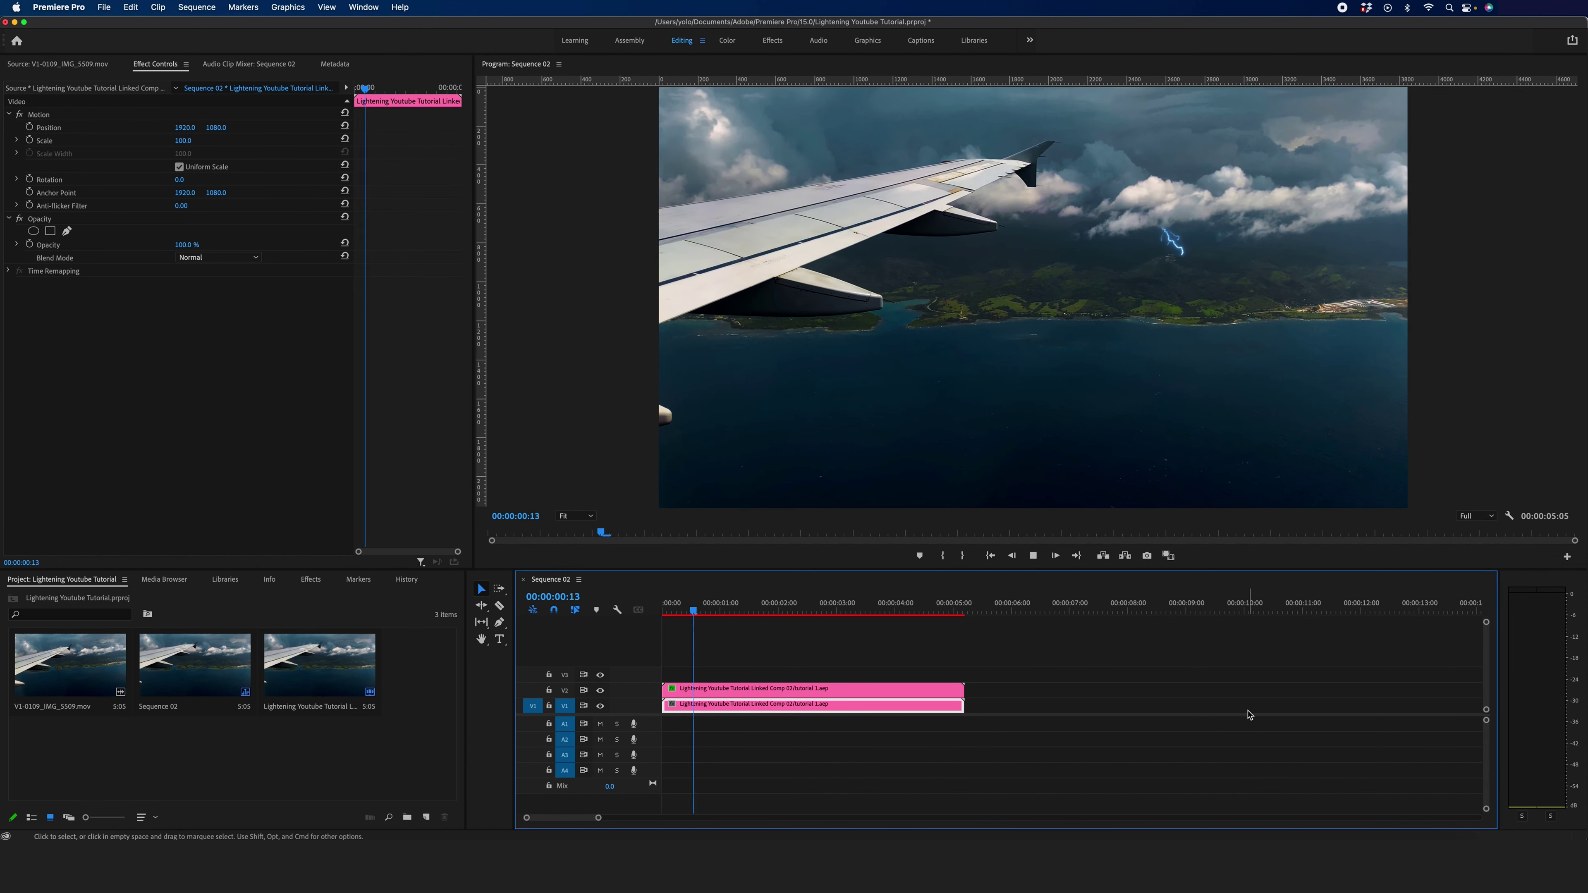
key(space)
drag(818, 606, 663, 606)
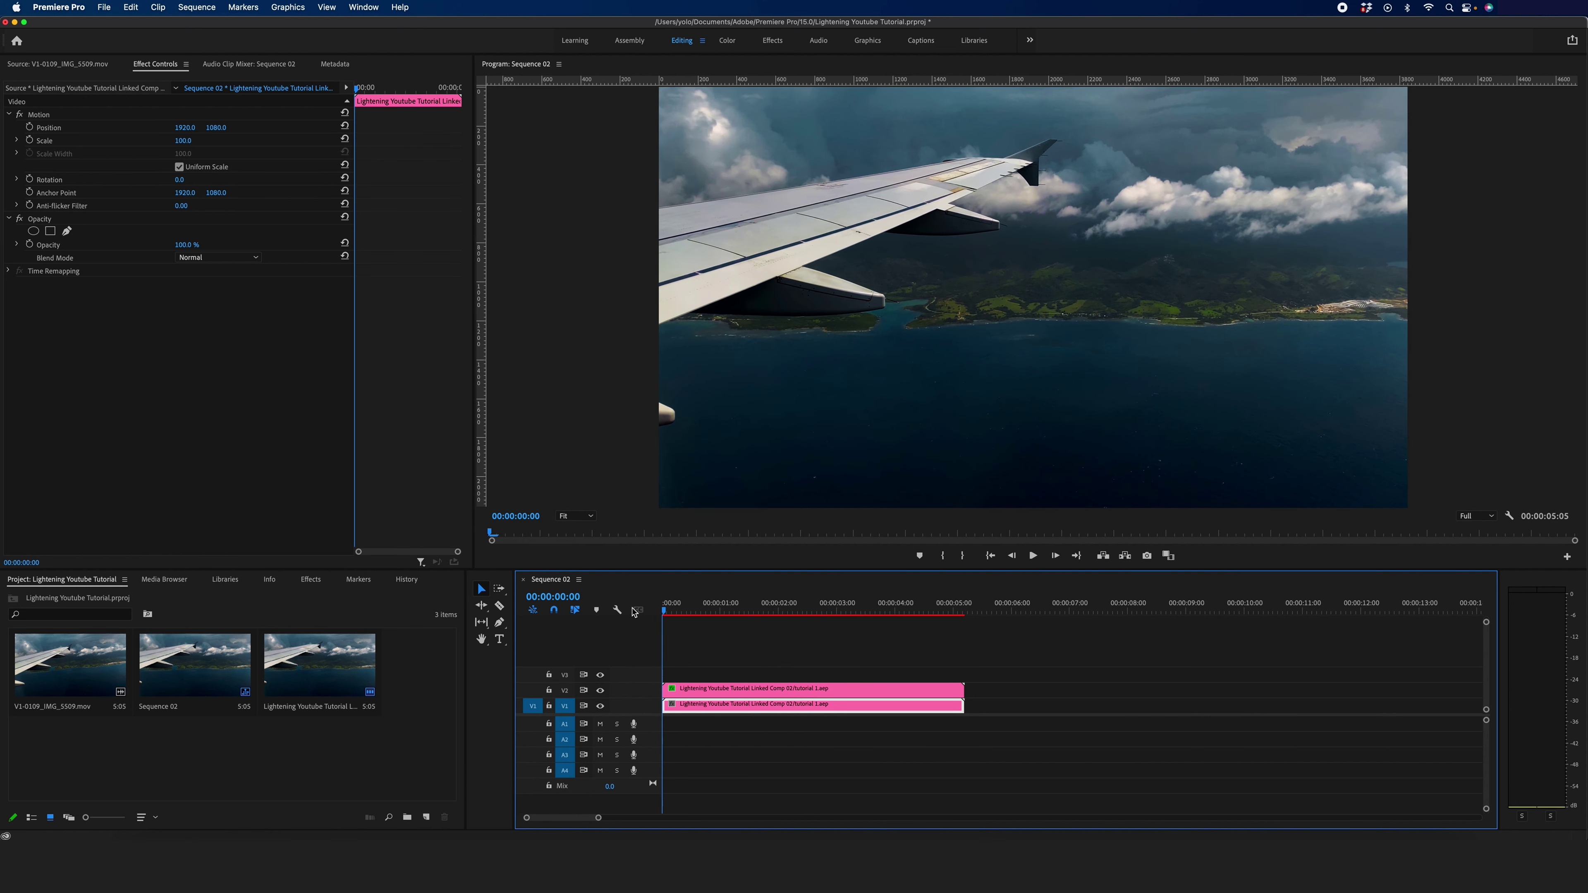
- Magnify the program preview to 150% around the strike and replay the sequence from the start
click(587, 514)
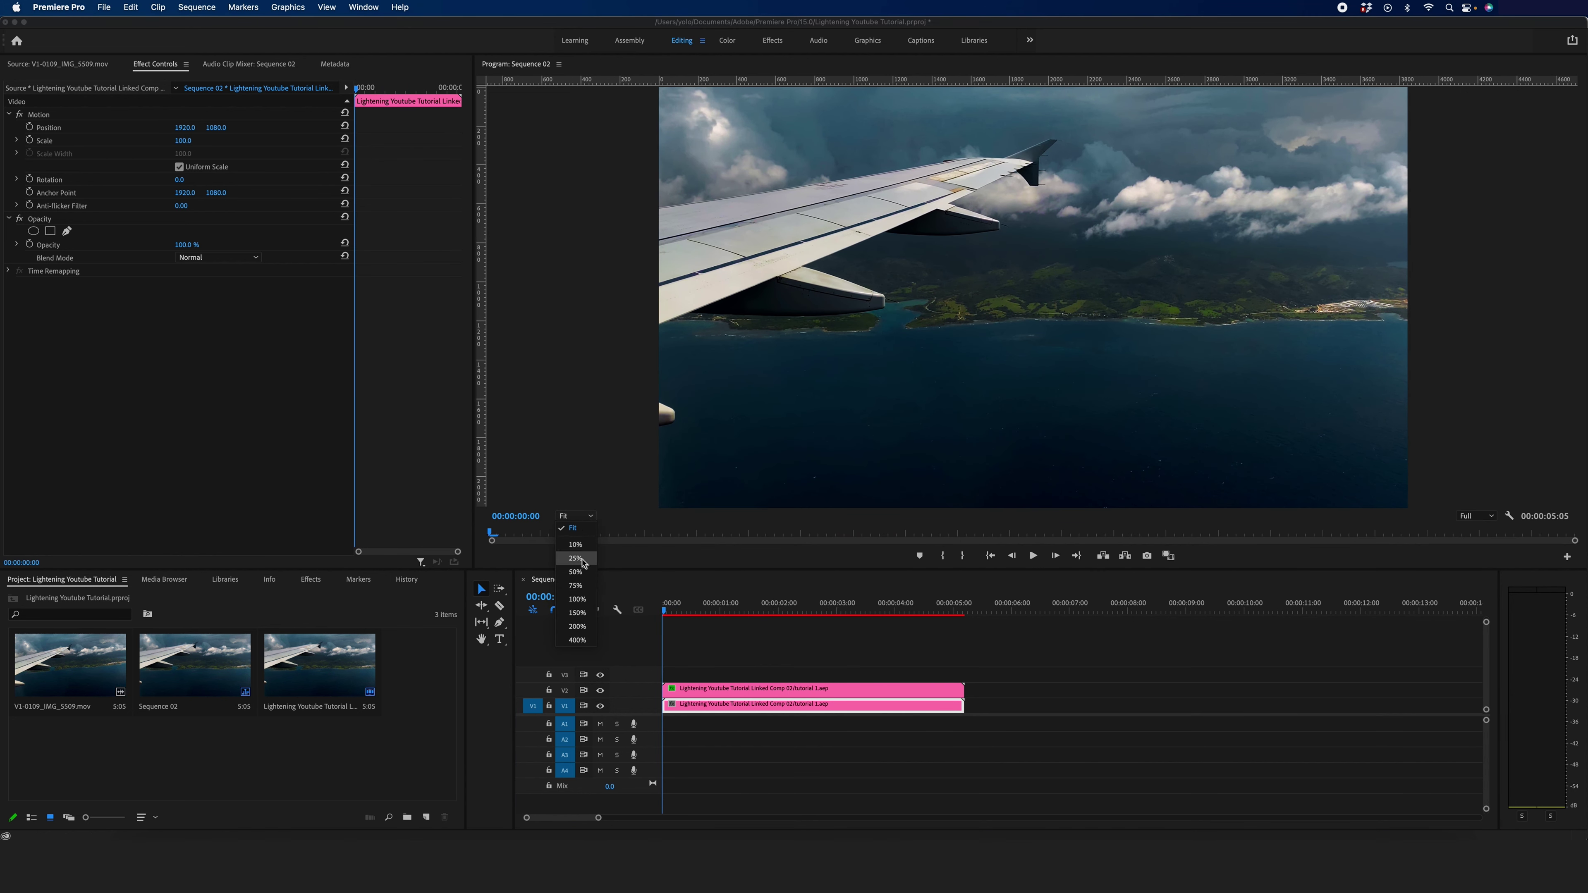
click(576, 613)
drag(819, 507, 1039, 486)
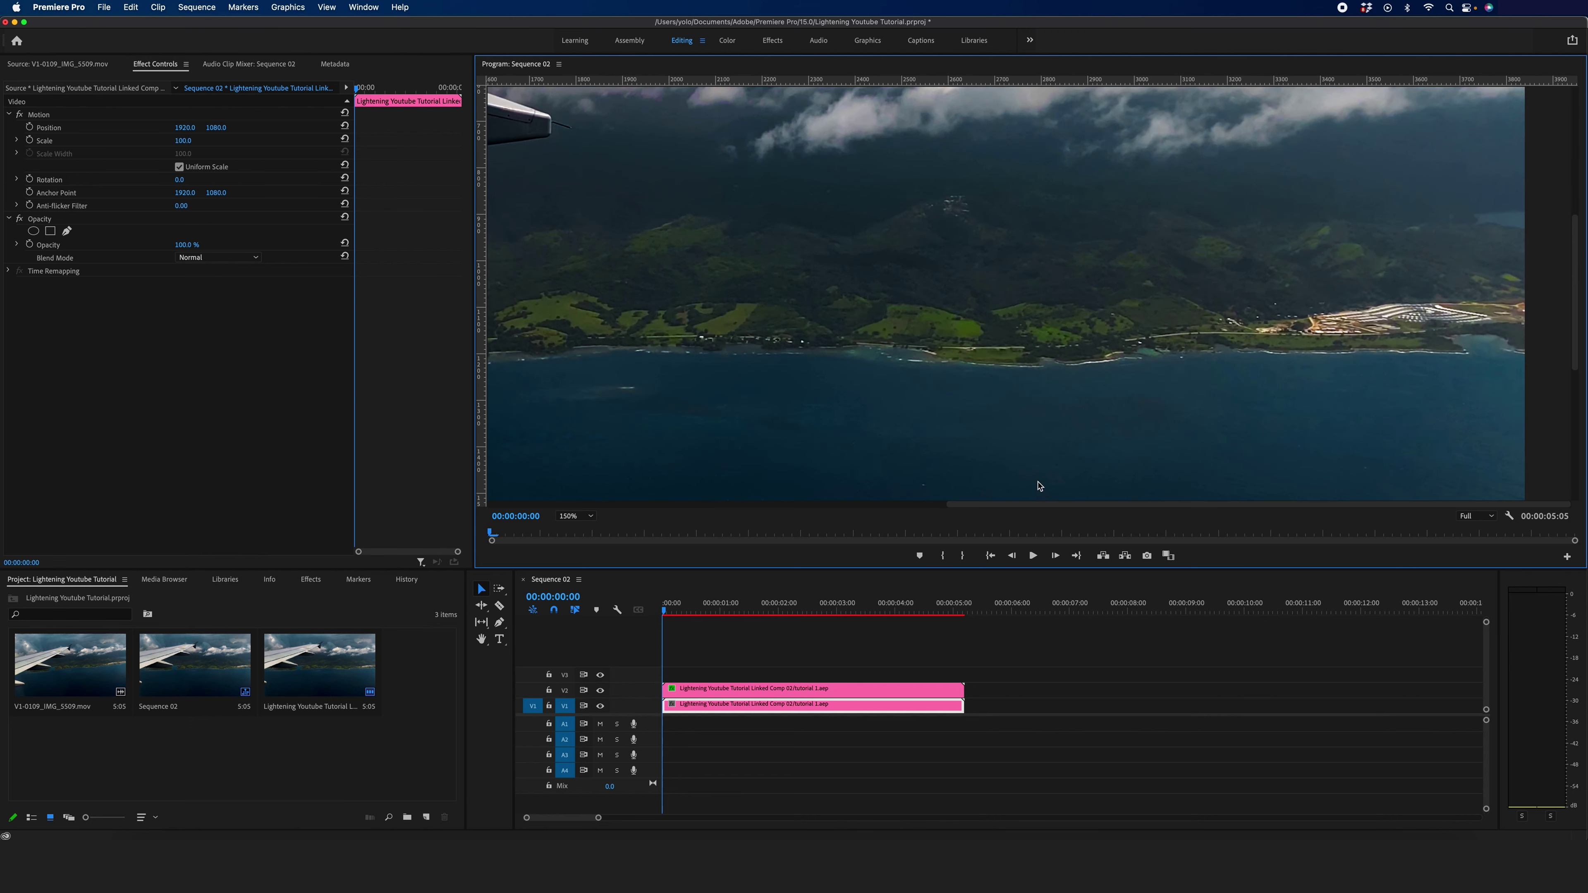
key(space)
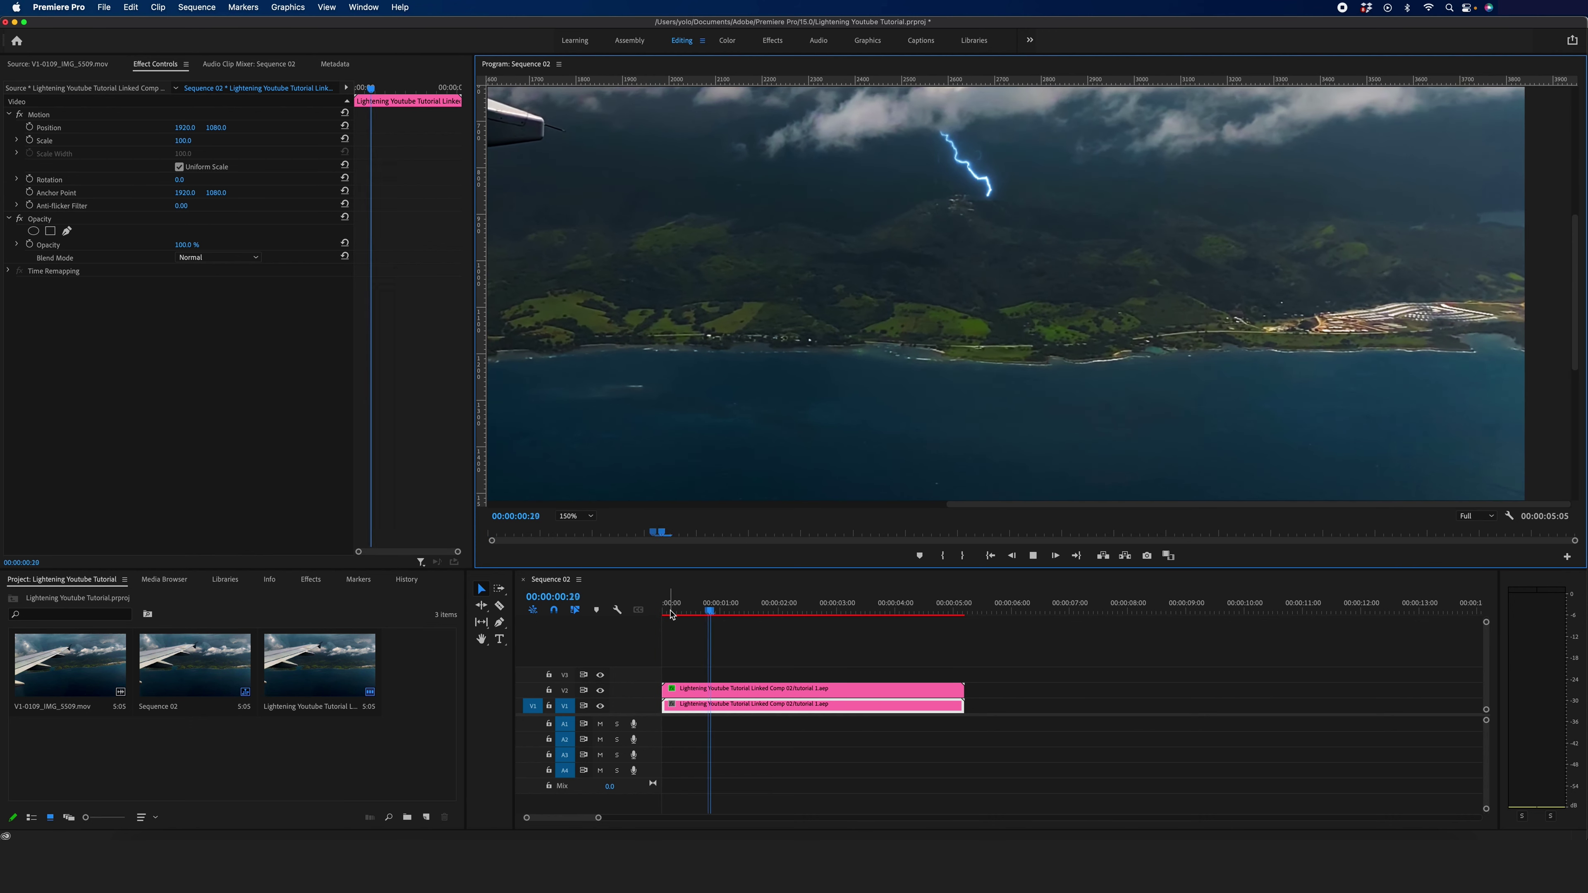
key(space)
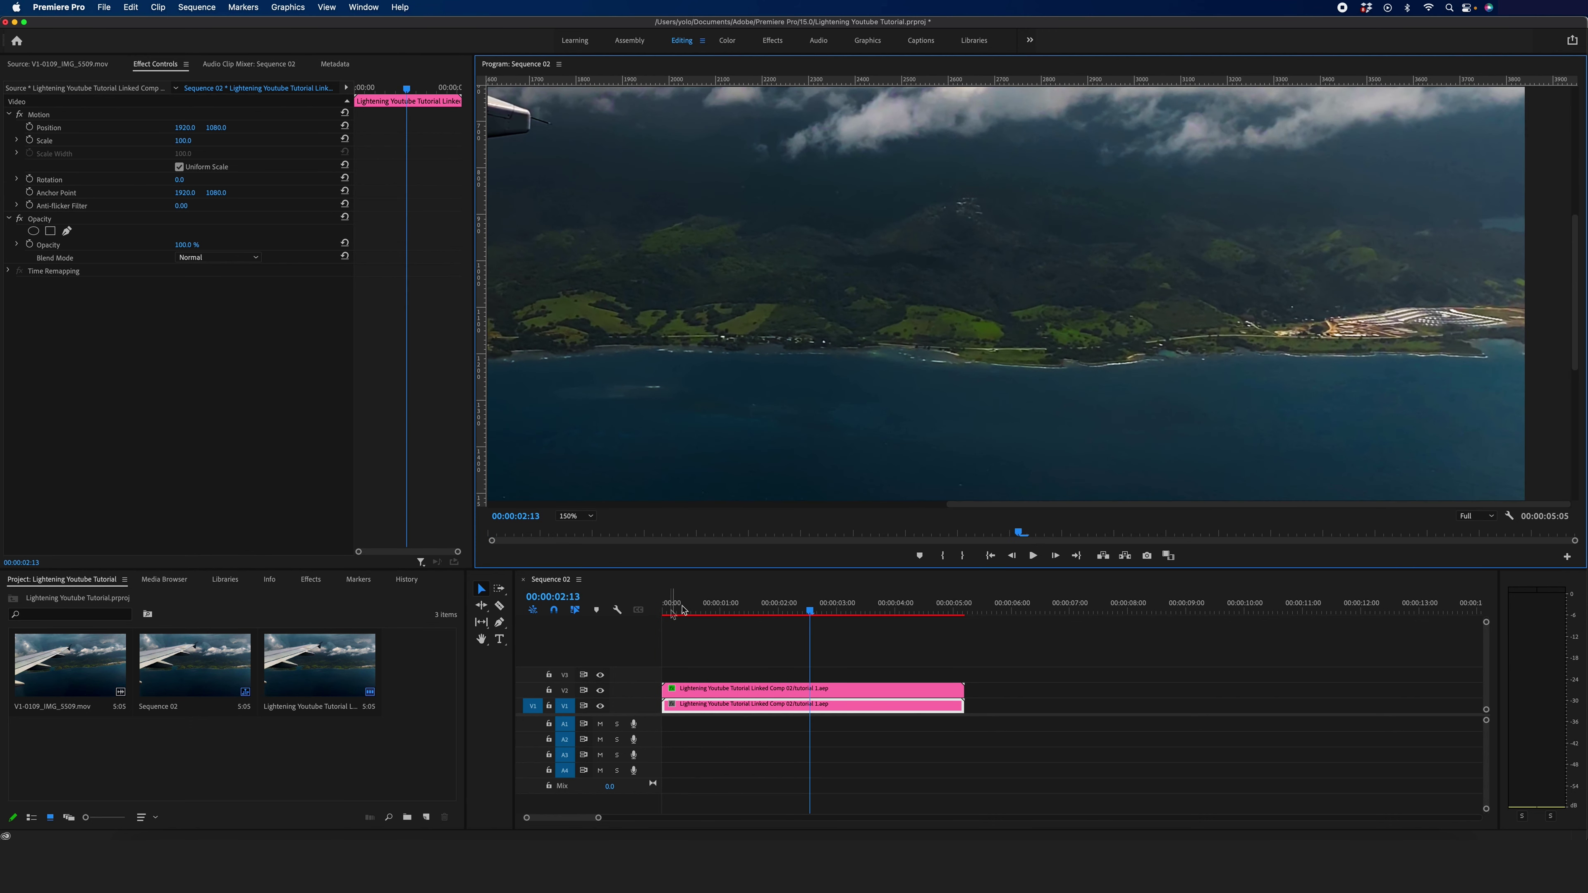
drag(811, 610, 620, 608)
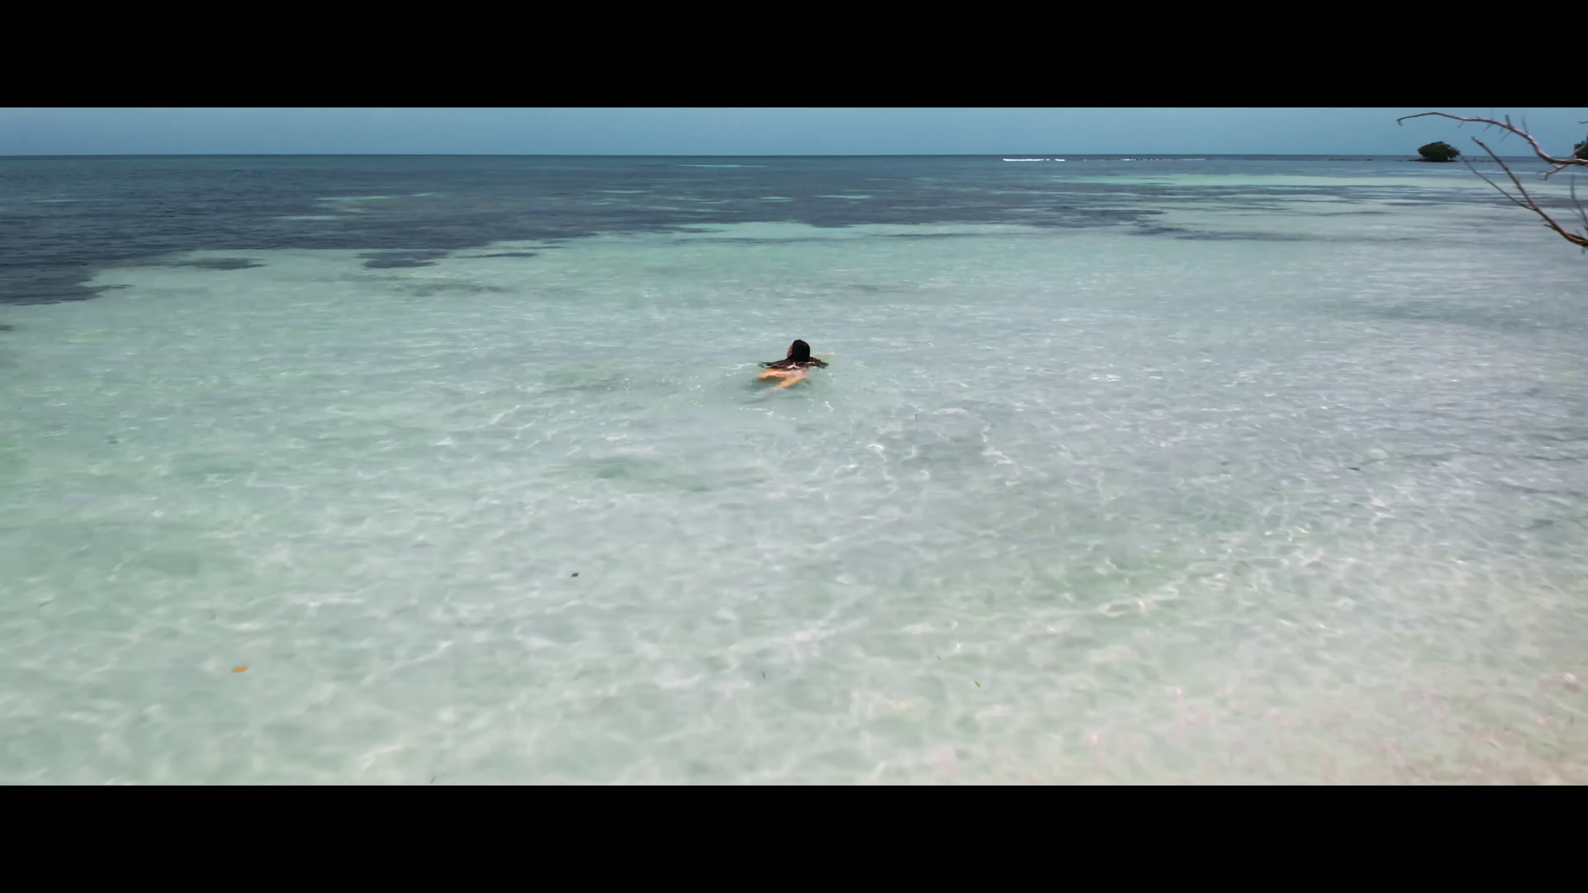